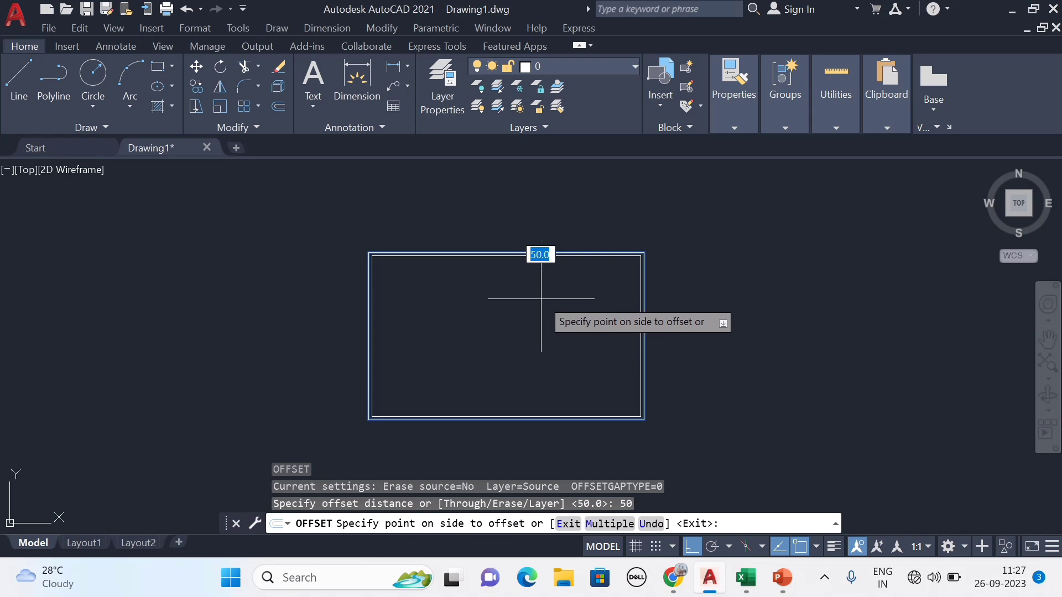
Step: Offset the rectangle 100 units inward to form the inner face of the walls
scroll(539, 302, up, 2)
key(Escape)
click(595, 225)
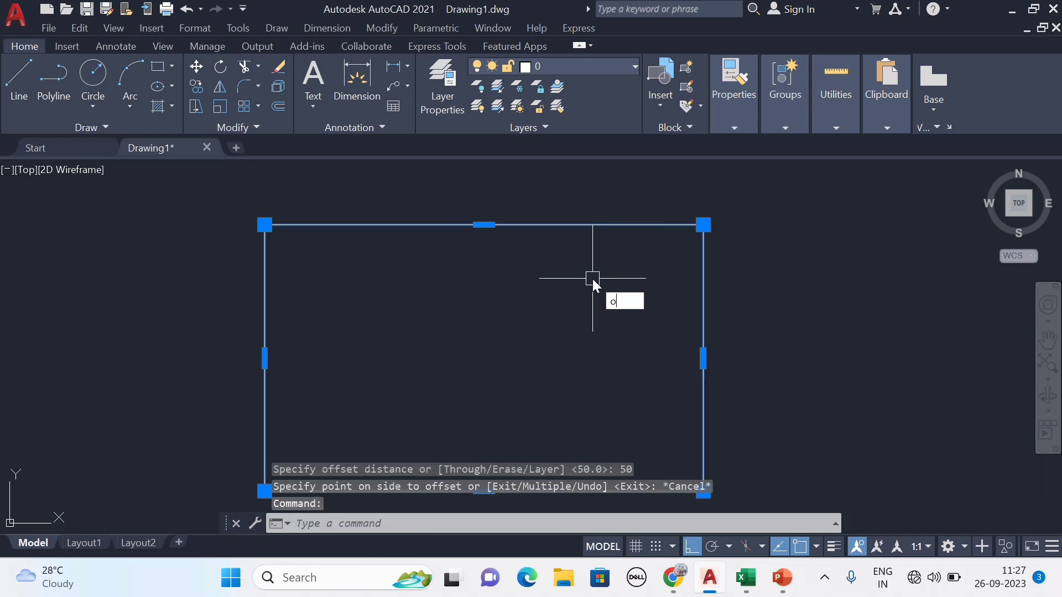
key(Return)
key(Return)
click(589, 226)
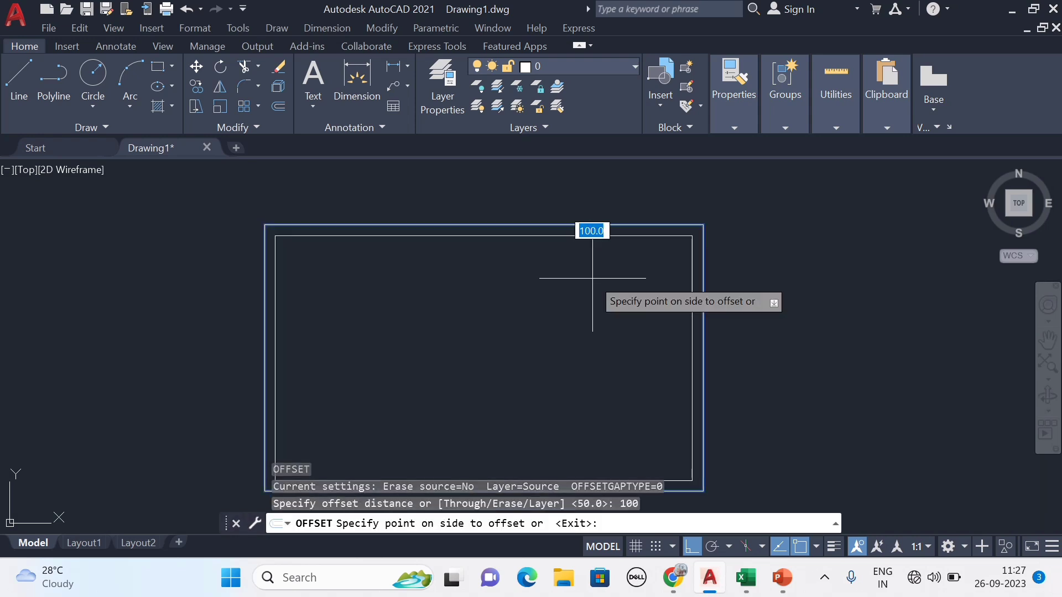
click(654, 254)
key(Escape)
key(Escape)
scroll(675, 240, down, 2)
middle_drag(731, 301, 717, 299)
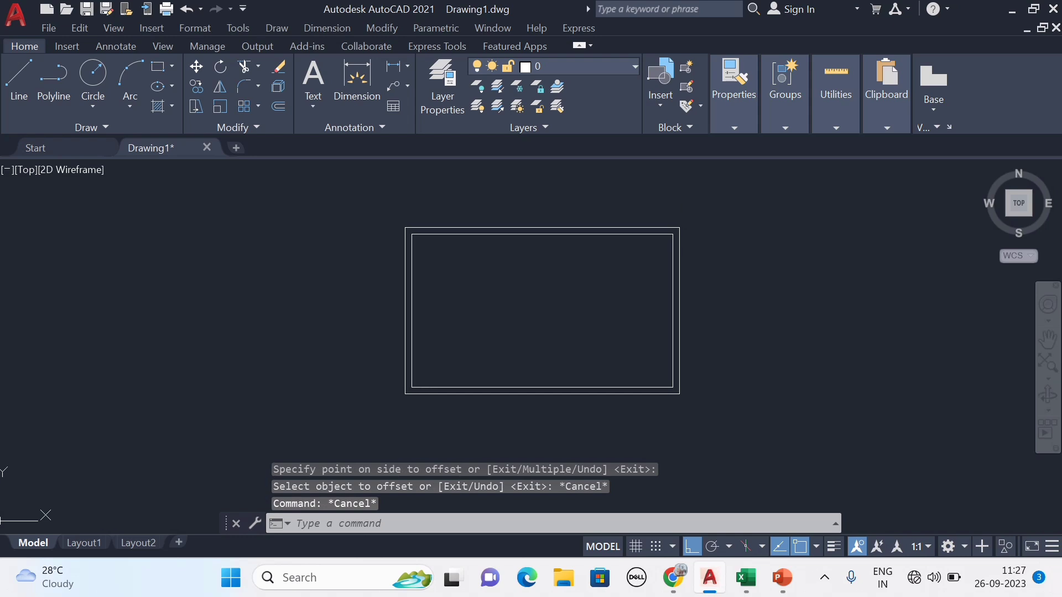
scroll(479, 258, up, 2)
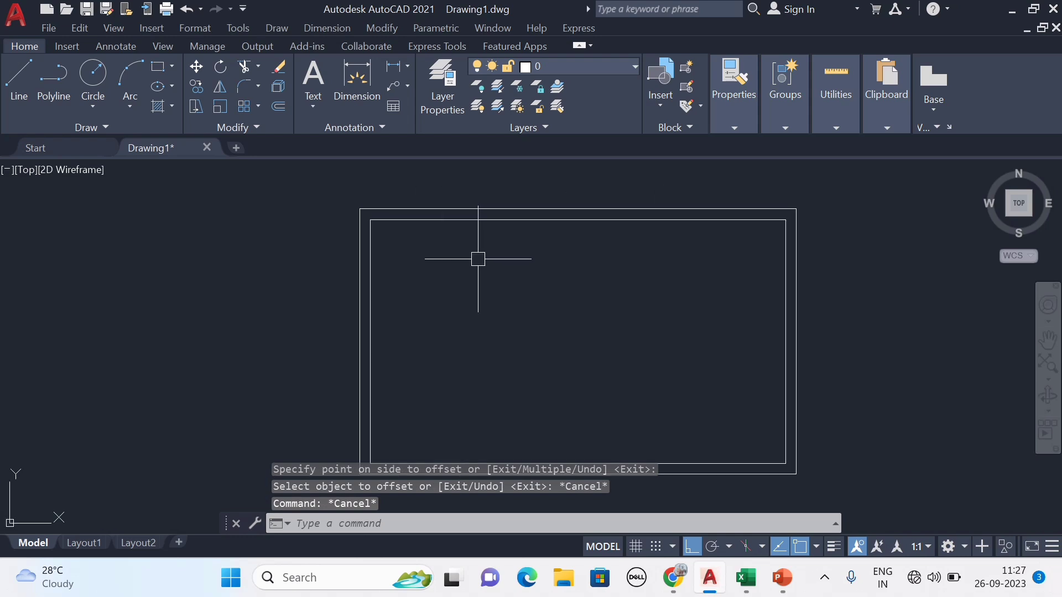
middle_drag(479, 259, 422, 241)
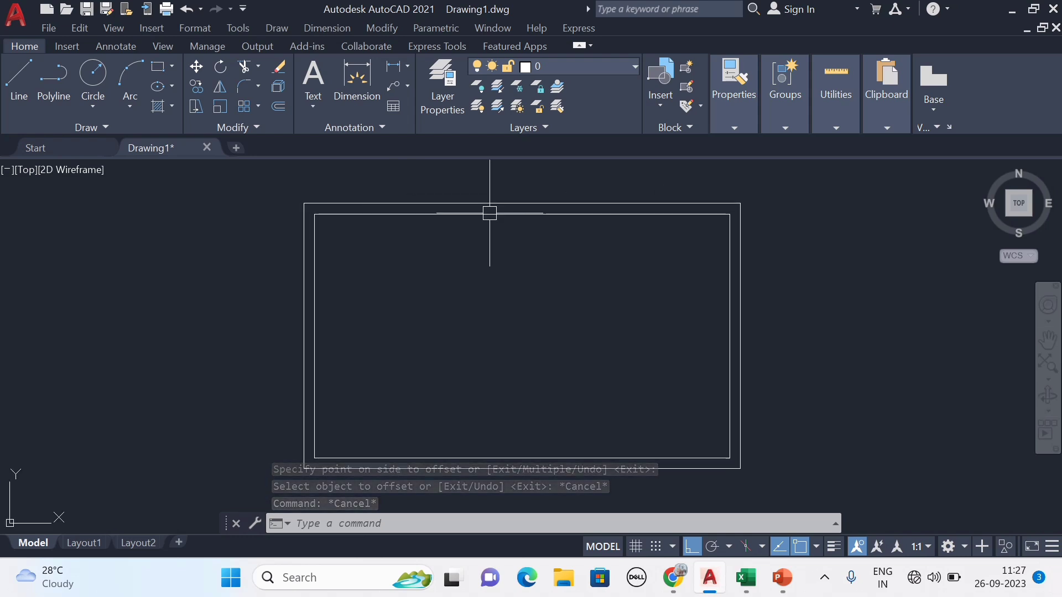
middle_drag(834, 287, 824, 284)
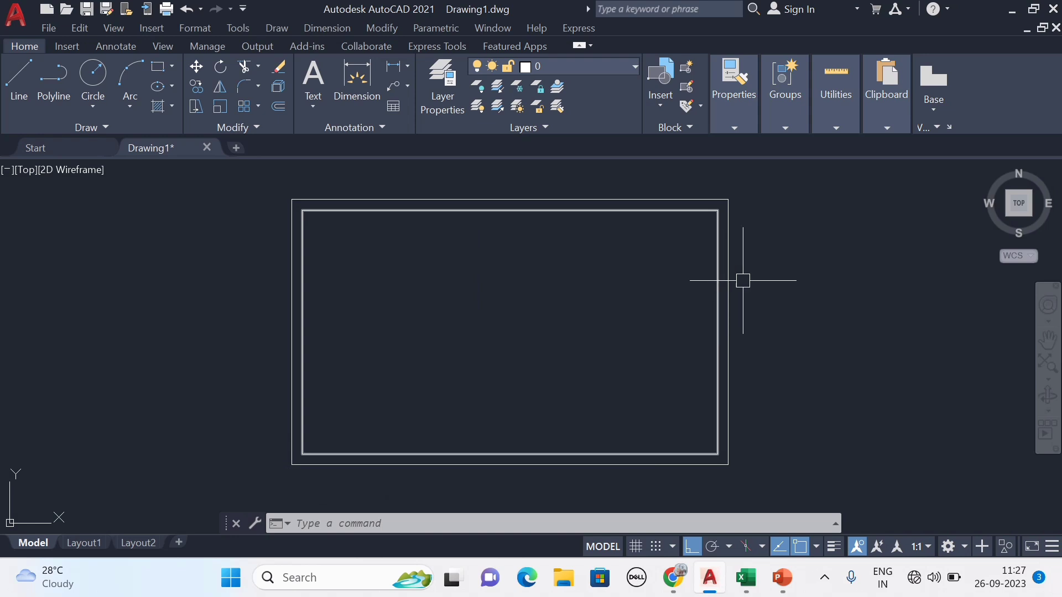
middle_drag(787, 322, 772, 329)
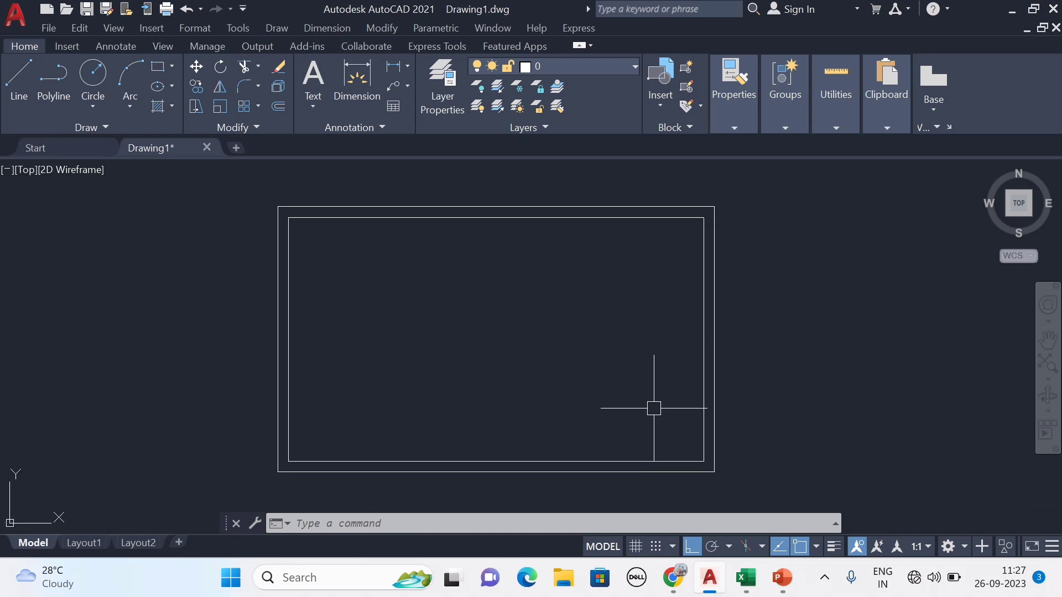
middle_drag(654, 408, 600, 443)
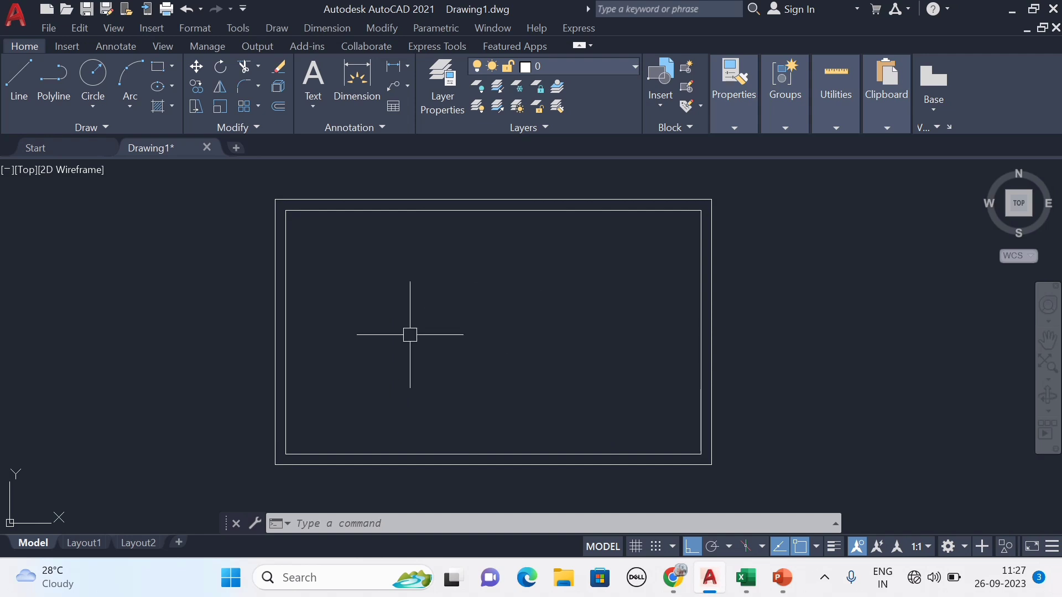
middle_drag(465, 314, 467, 315)
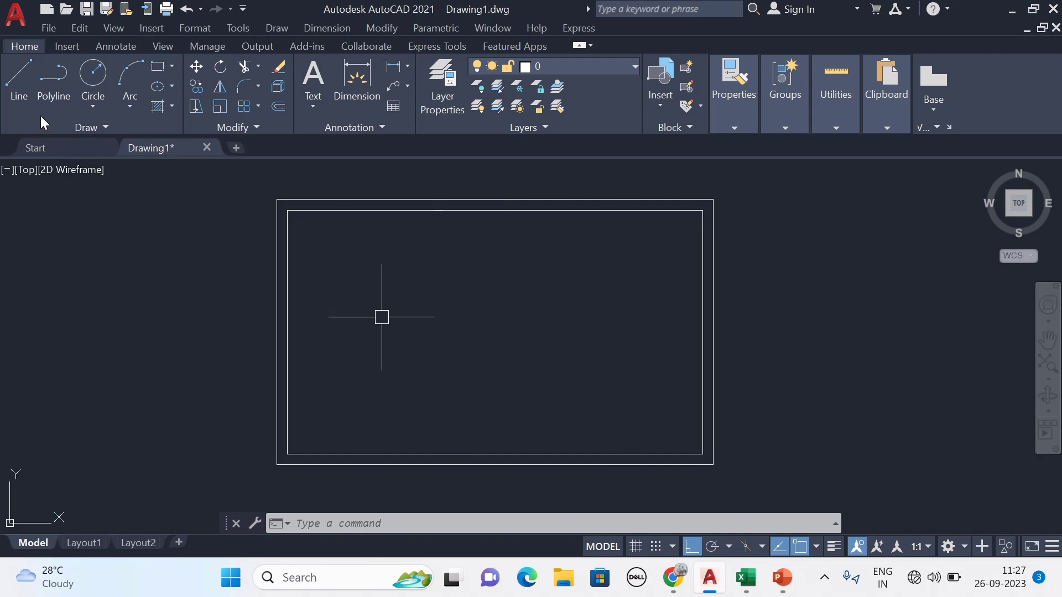
Step: Draw a vertical line from the outer edge of the lower wall up into the room as the door leaf, near the room's right end
click(14, 79)
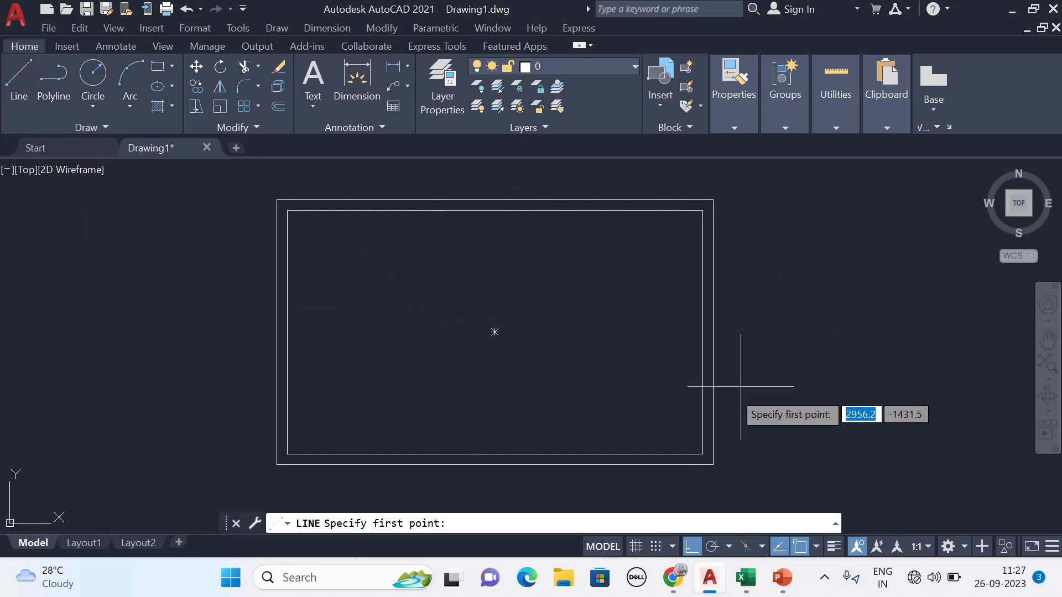
click(603, 466)
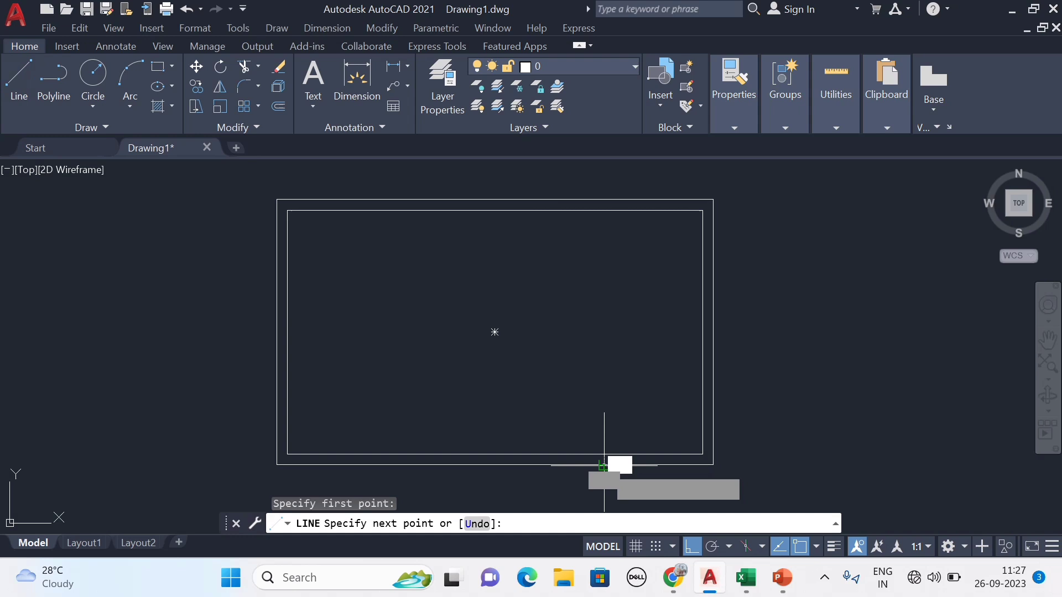
click(604, 382)
key(Escape)
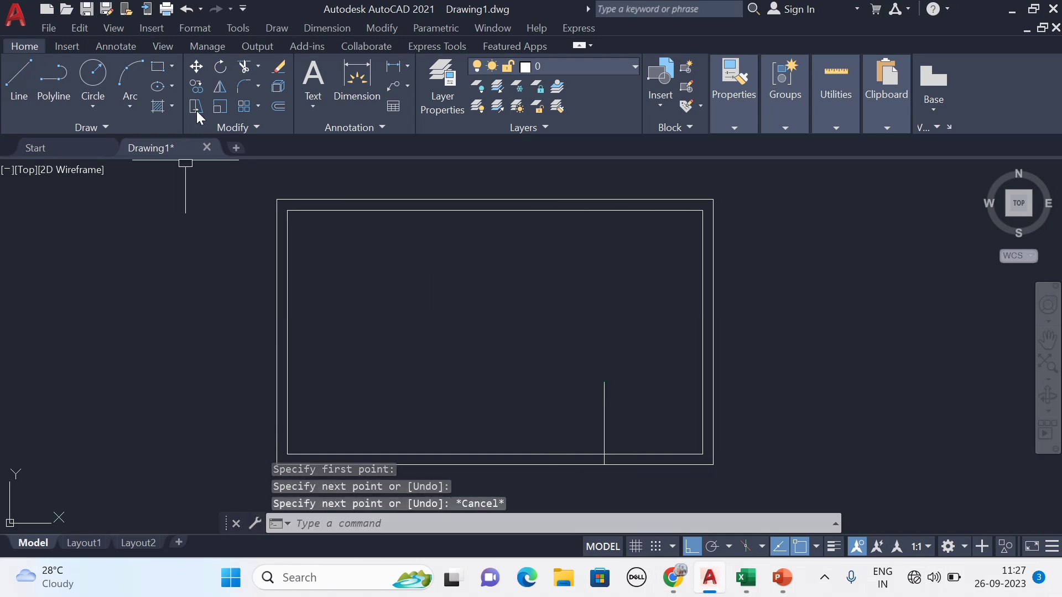
Step: Draw a three-point door swing arc, with Ortho off, from the door line's upper end to the lower wall's outer edge
click(131, 75)
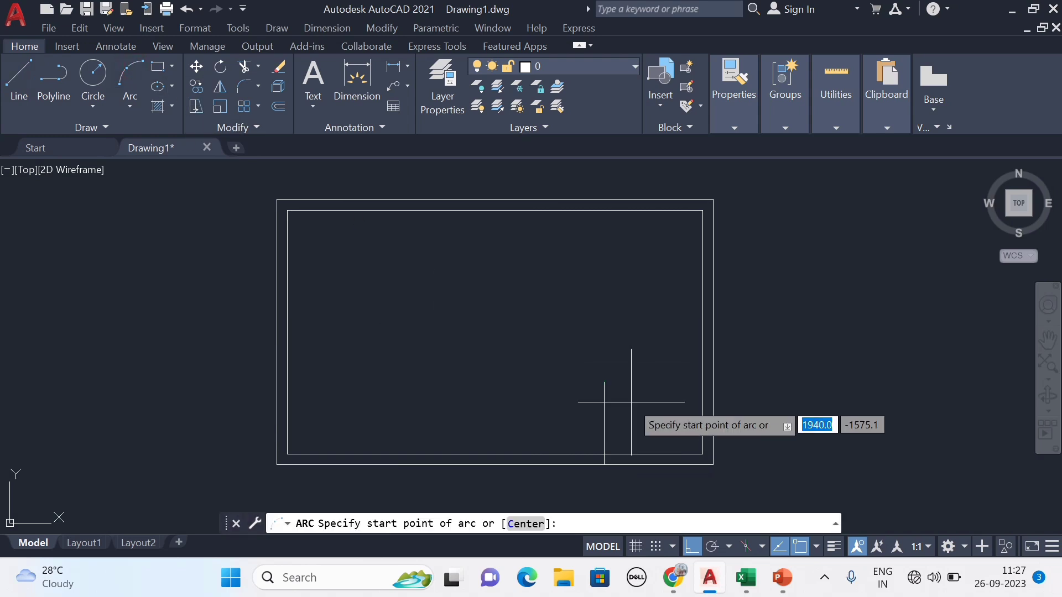
click(604, 381)
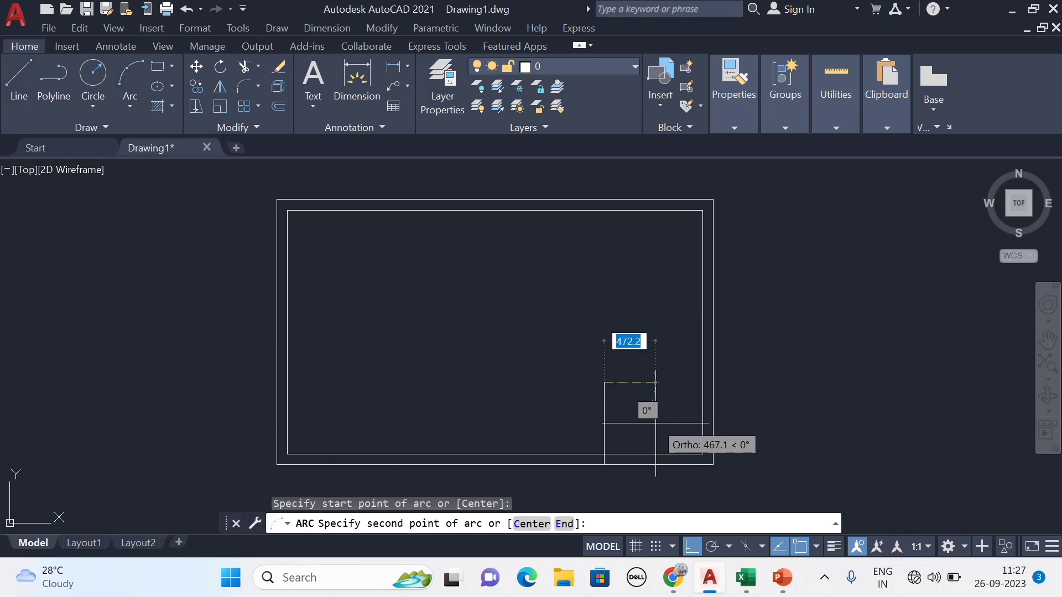
click(692, 547)
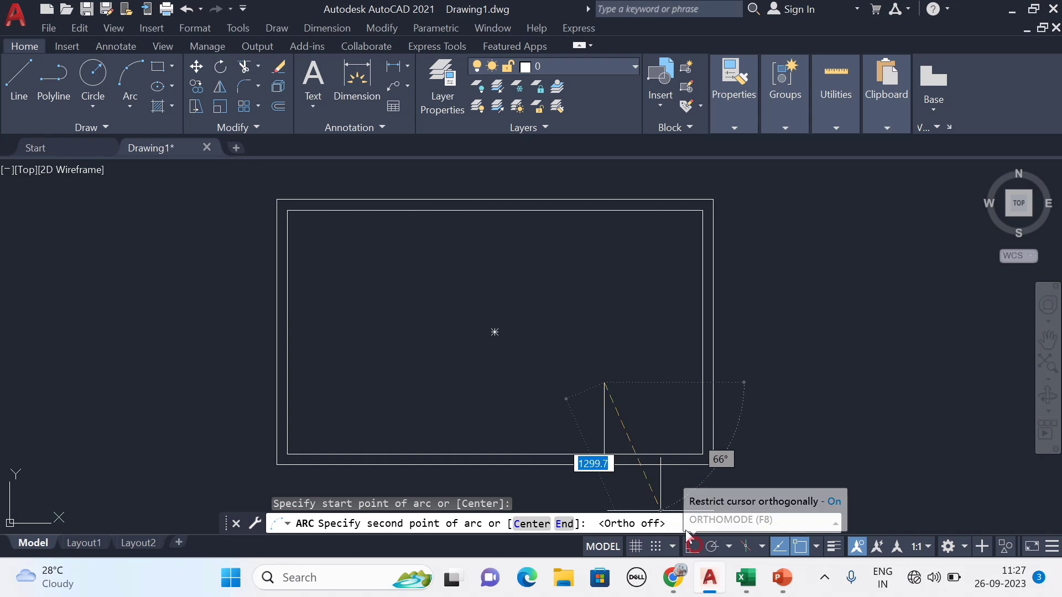
click(649, 426)
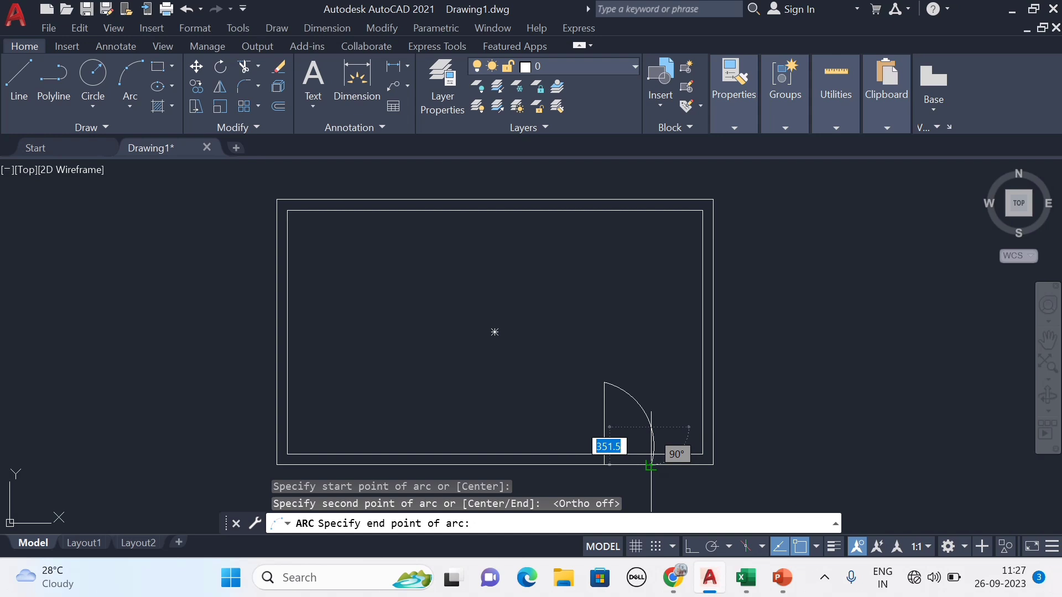
click(652, 466)
key(Escape)
Step: Reshape the door arc by bulging its midpoint outward and moving its lower end farther right along the outer wall edge
scroll(664, 398, up, 3)
click(603, 346)
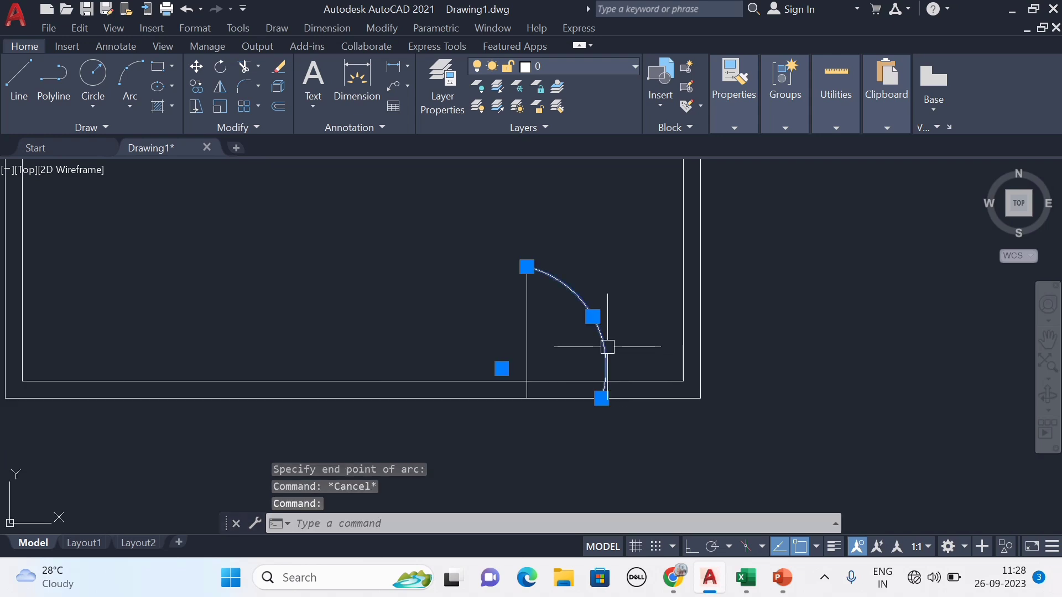
click(601, 399)
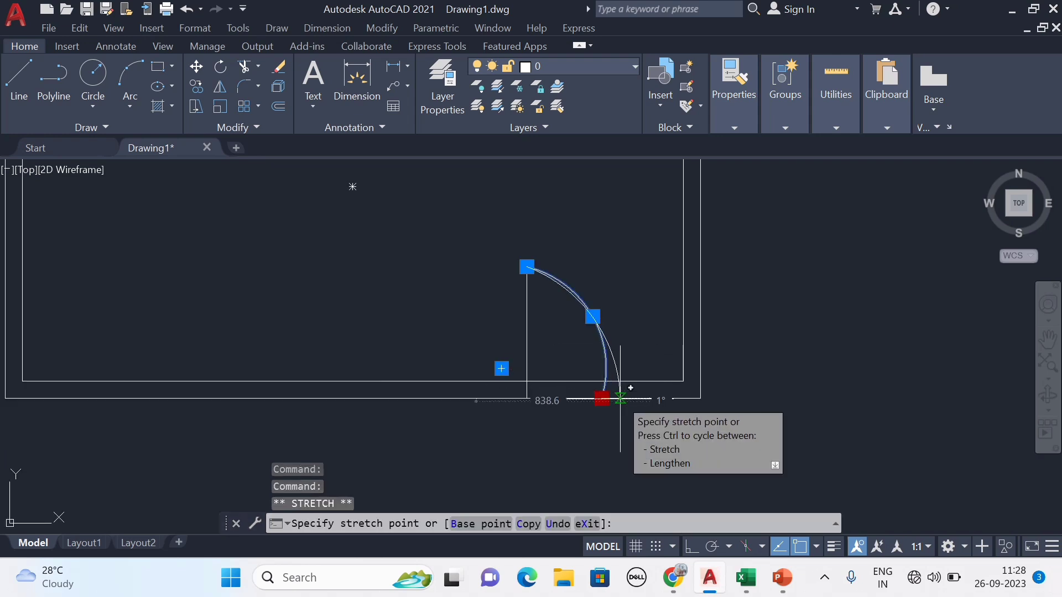
click(620, 399)
scroll(584, 304, up, 2)
click(599, 327)
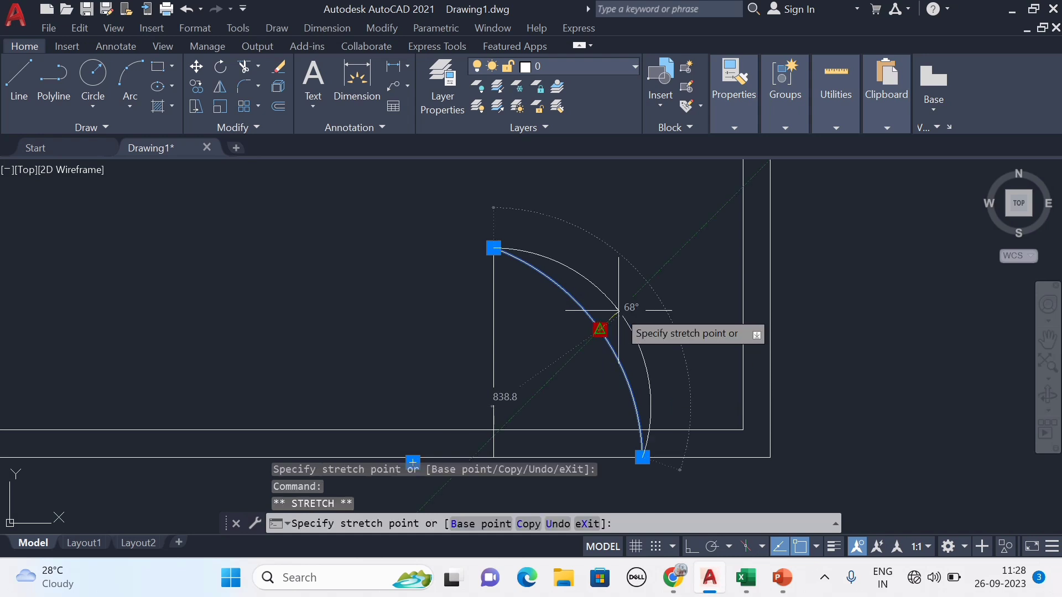
click(622, 314)
click(642, 457)
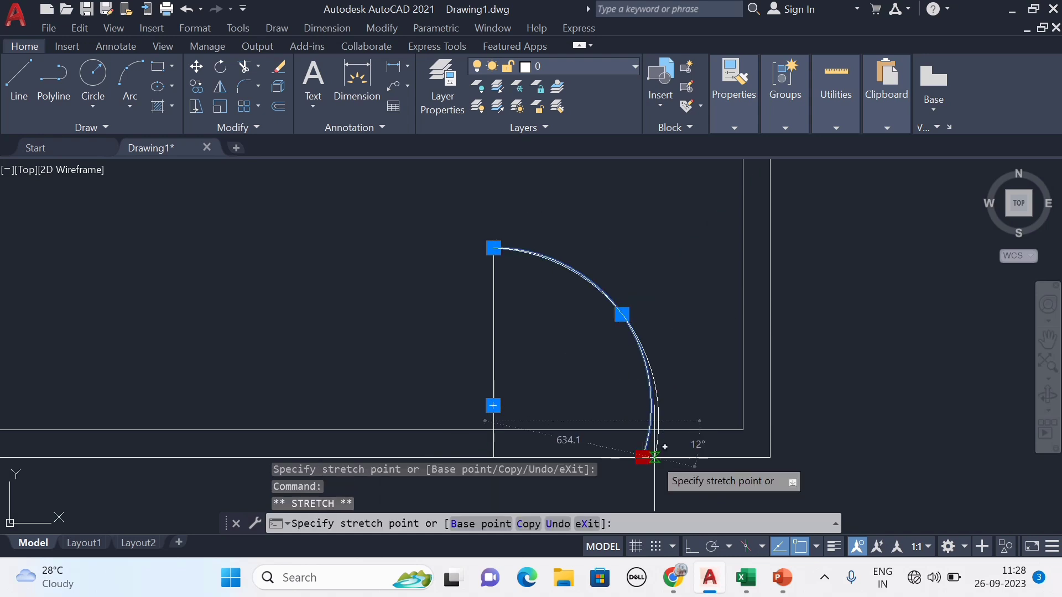
click(655, 457)
key(Escape)
scroll(689, 369, down, 5)
key(Escape)
key(Escape)
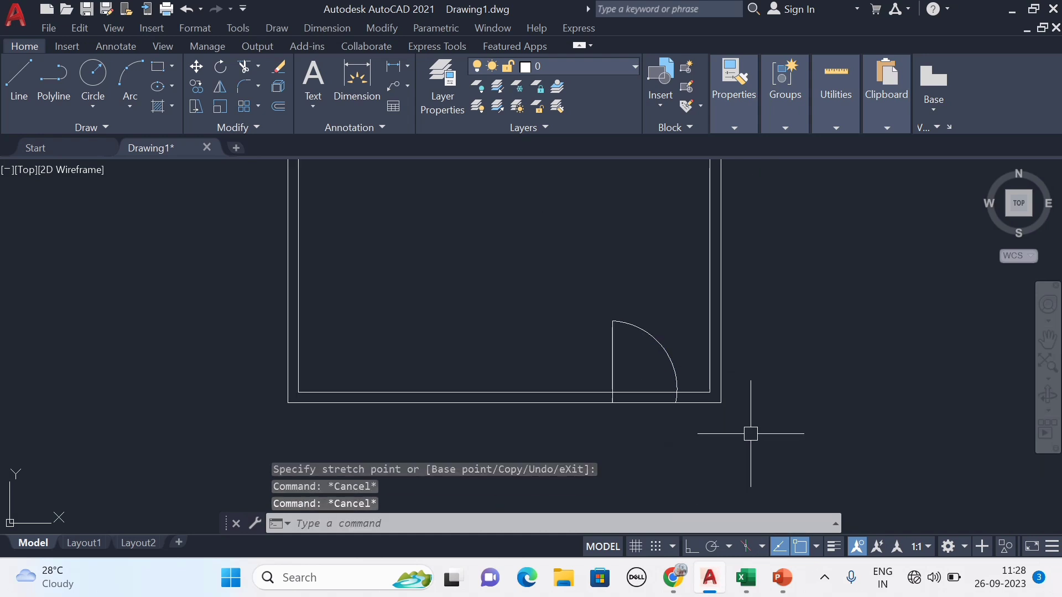
Step: Trim both lower wall lines between the door line and the arc to open the doorway
text(tr)
key(Return)
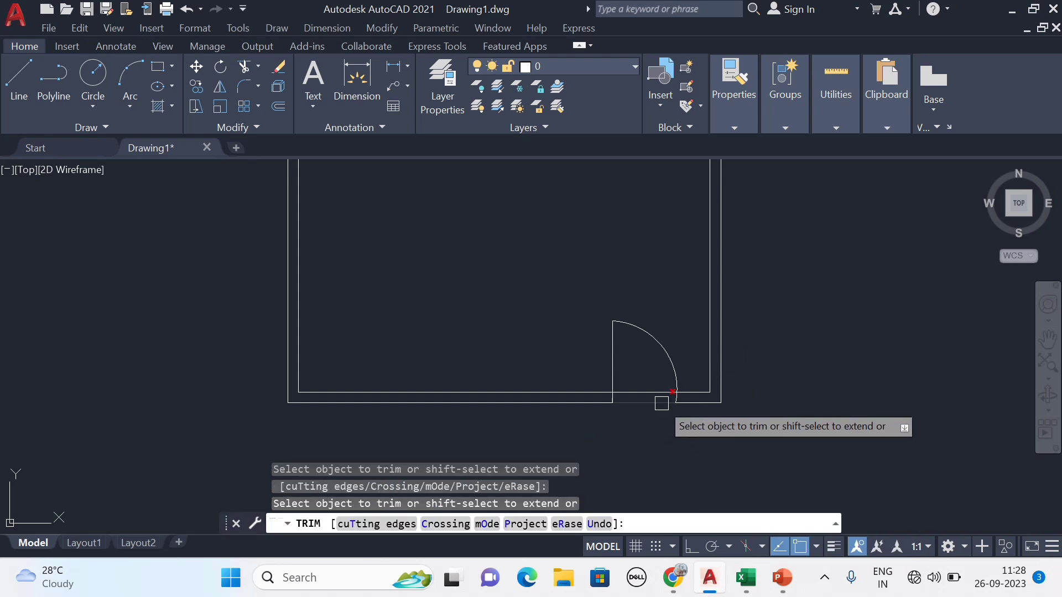
scroll(659, 387, up, 3)
drag(654, 370, 638, 467)
key(Escape)
key(Escape)
scroll(640, 418, down, 2)
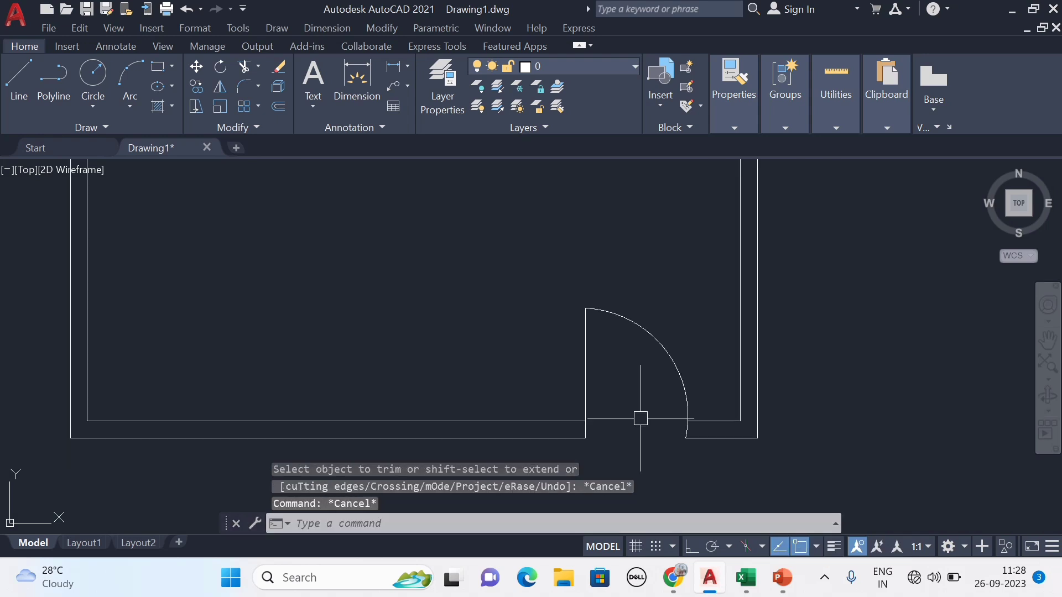
Step: With Ortho on, draw a short horizontal segment from the inner wall corner at the door, continuing about 664 units up to the arc
text(l)
key(Return)
scroll(591, 421, up, 2)
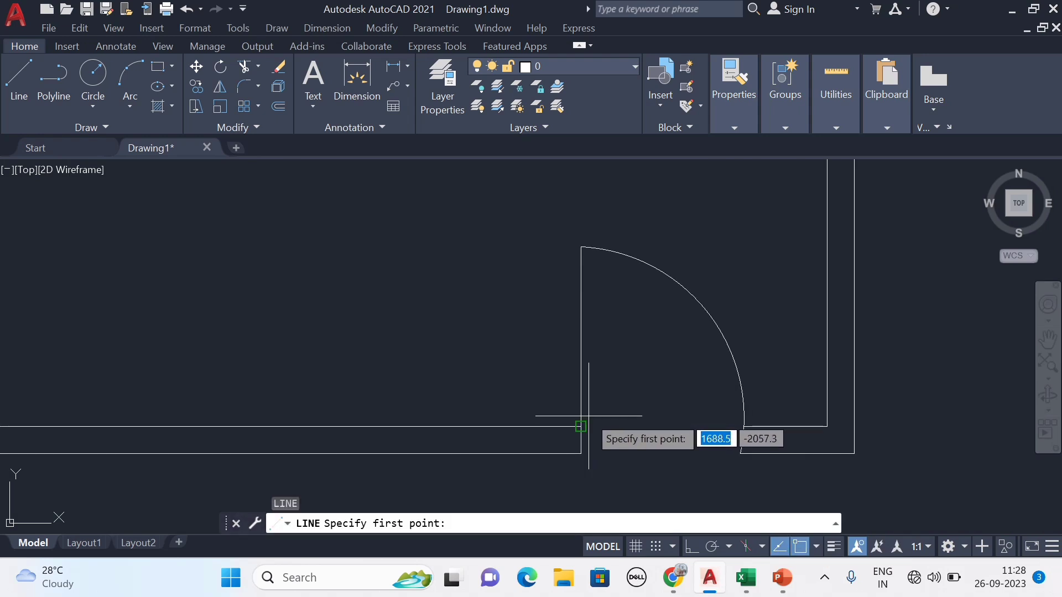
click(581, 427)
scroll(609, 428, up, 3)
scroll(600, 427, up, 2)
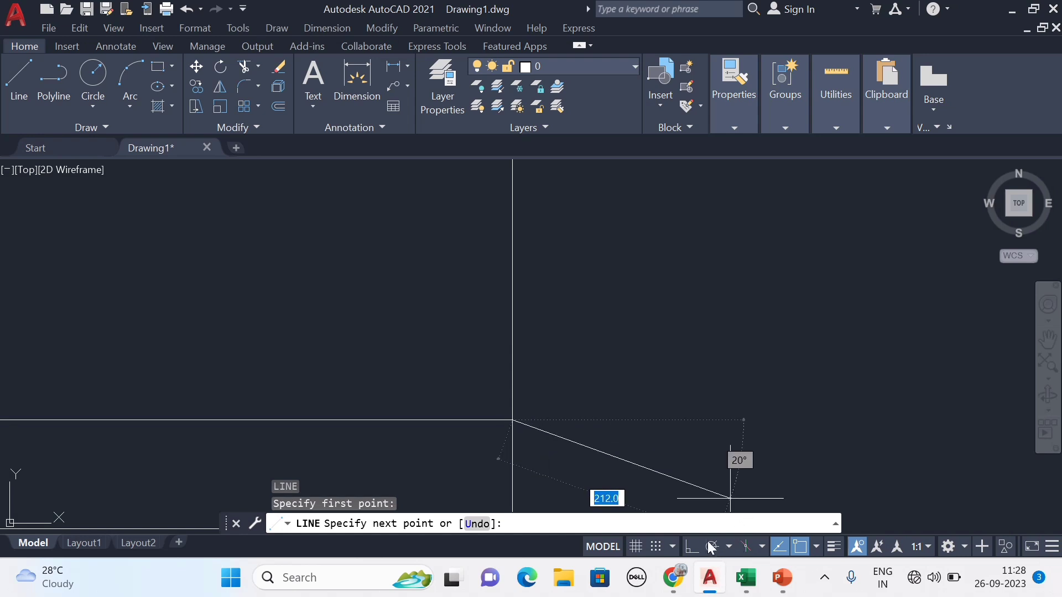
key(F8)
scroll(491, 434, down, 2)
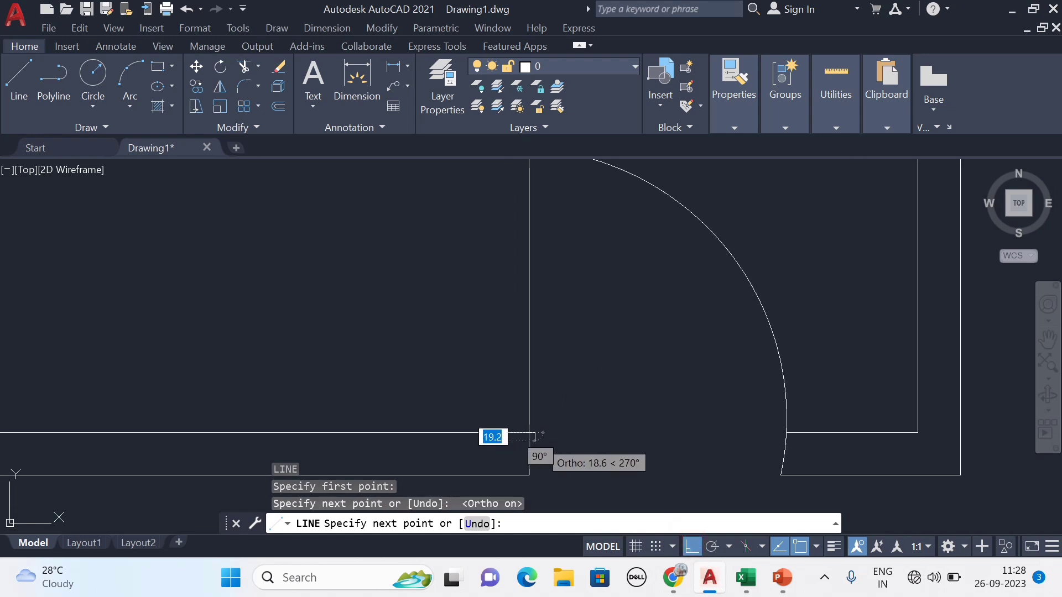
scroll(550, 261, up, 1)
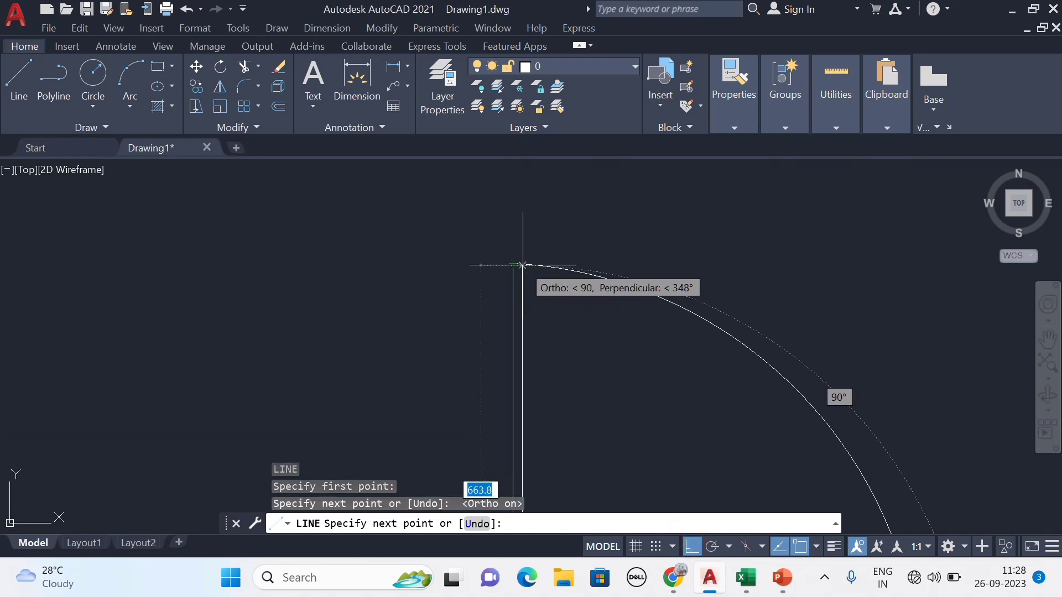
click(521, 265)
key(Escape)
scroll(600, 308, down, 3)
scroll(818, 399, down, 3)
scroll(852, 453, up, 1)
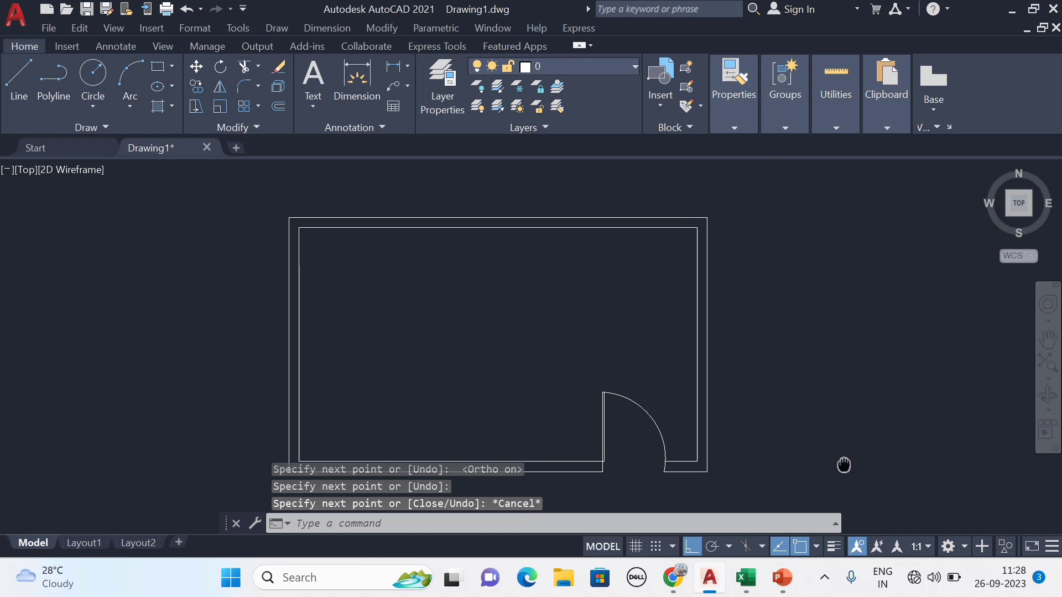
scroll(838, 437, down, 1)
key(Escape)
key(Escape)
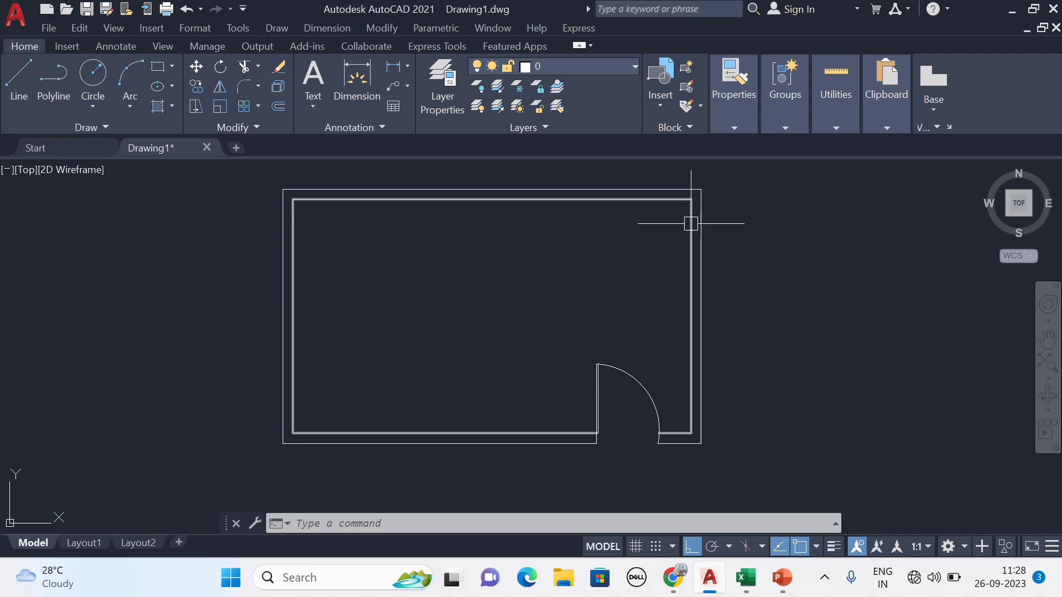
middle_drag(313, 325, 331, 338)
scroll(323, 221, up, 3)
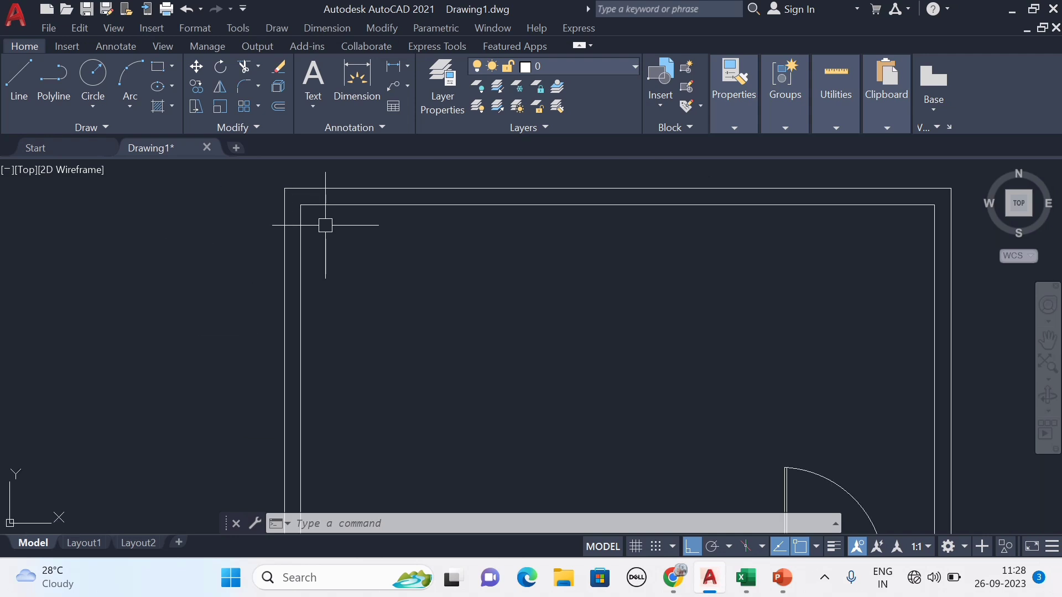
scroll(431, 289, down, 4)
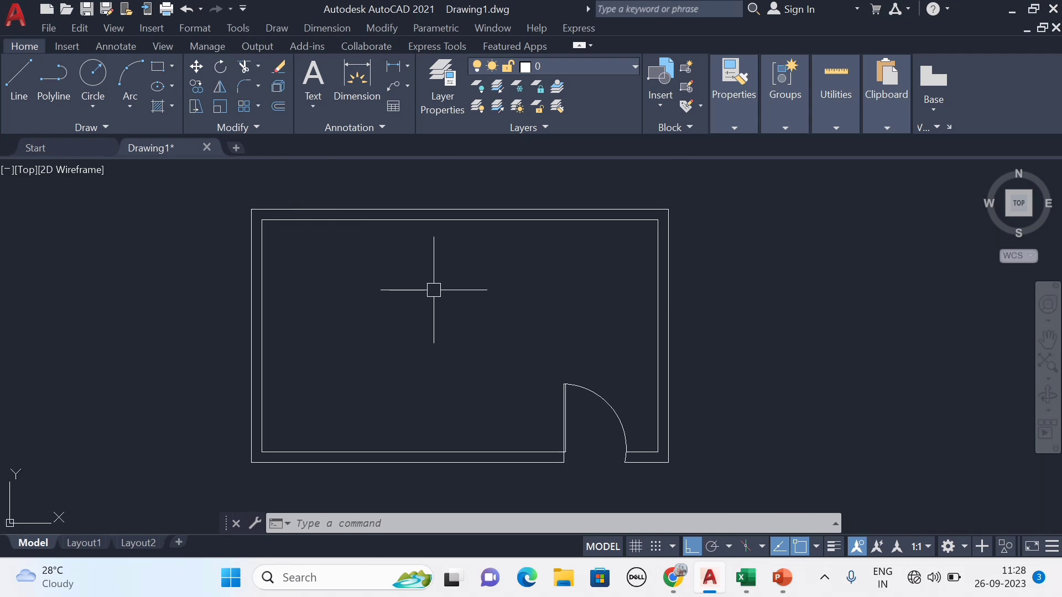
scroll(259, 212, up, 2)
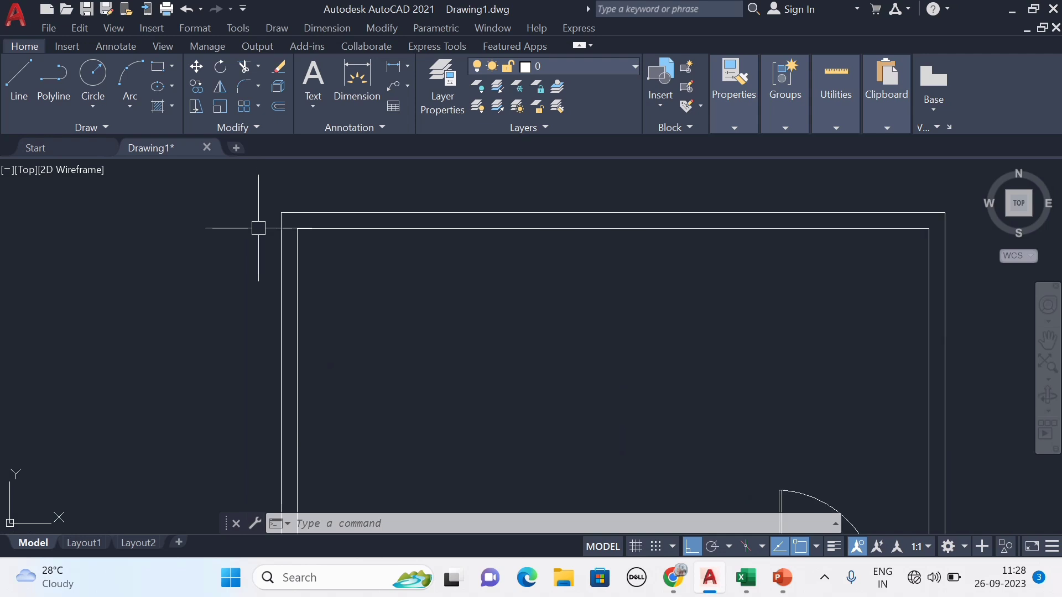
scroll(258, 228, down, 2)
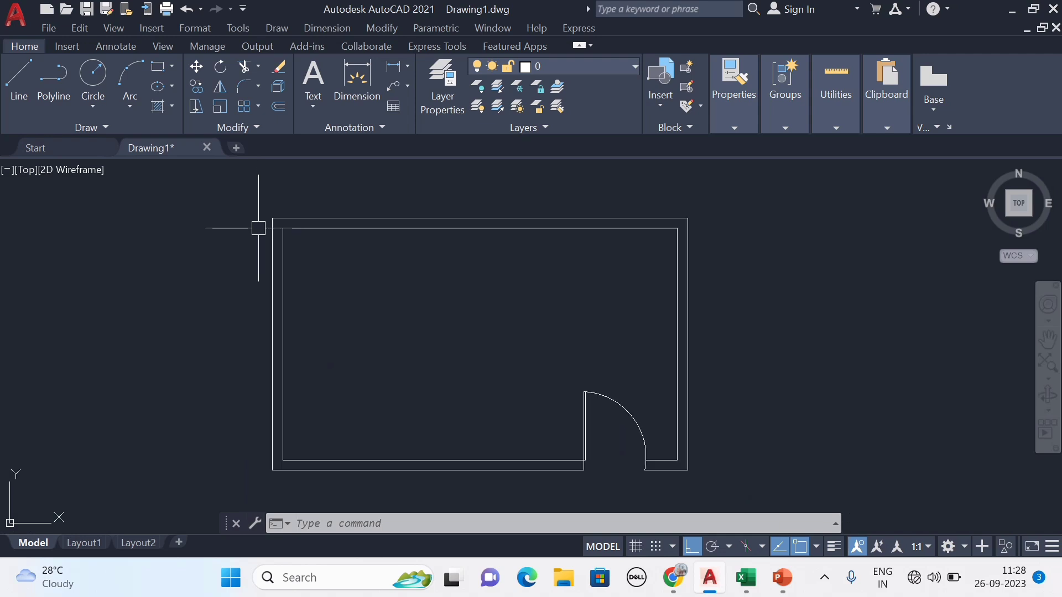
Step: Hatch the space between the double wall lines with the BRICK pattern
text(H)
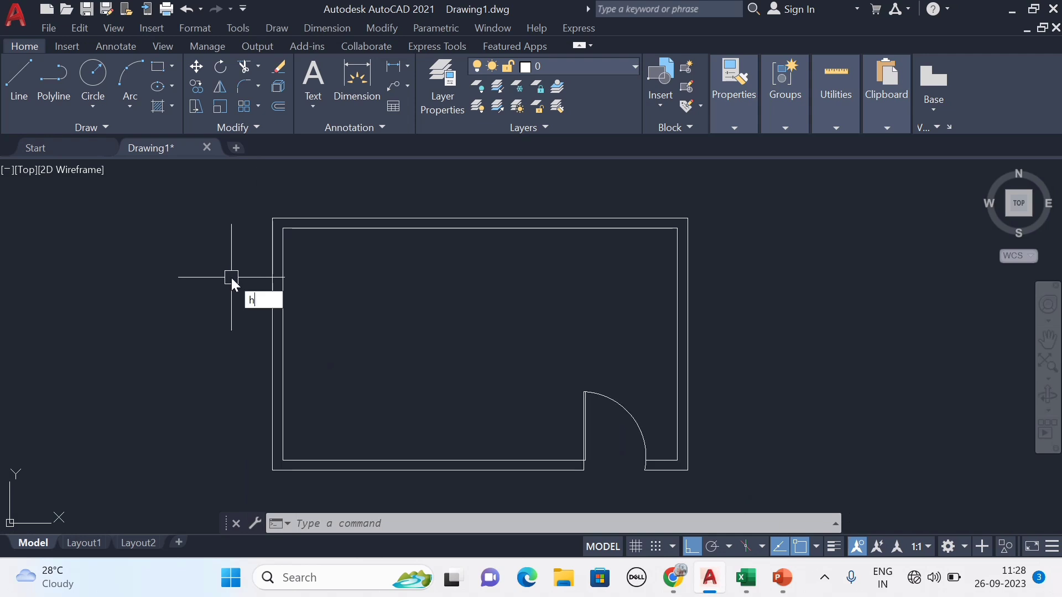
key(Return)
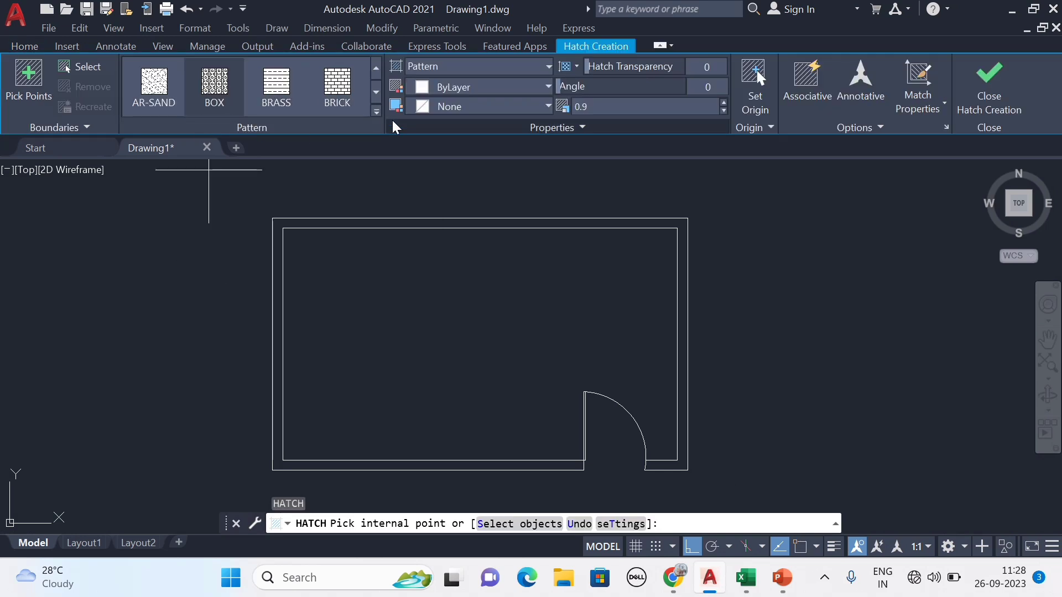
click(376, 113)
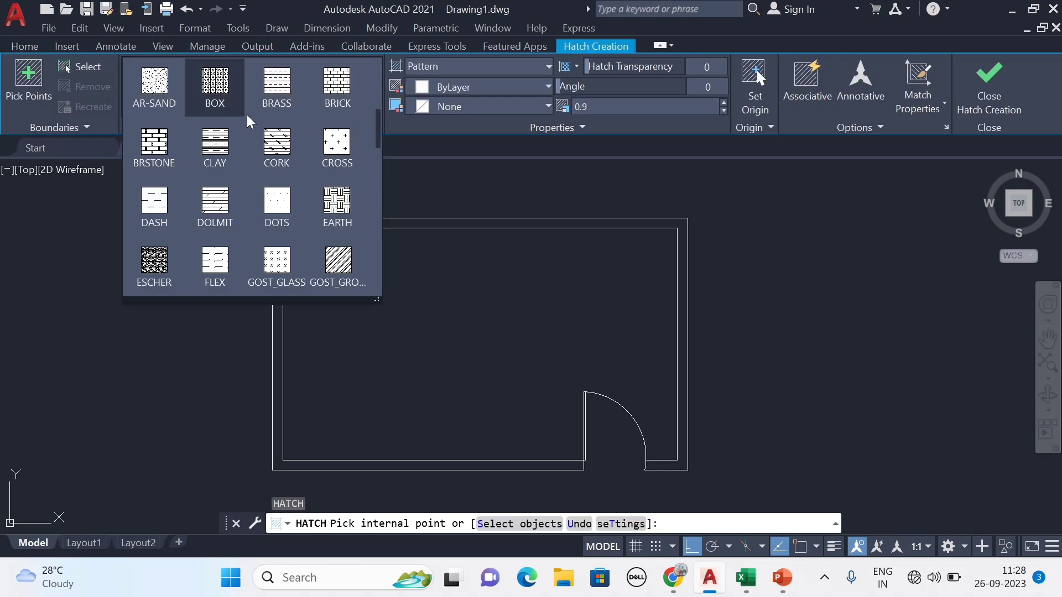
click(337, 89)
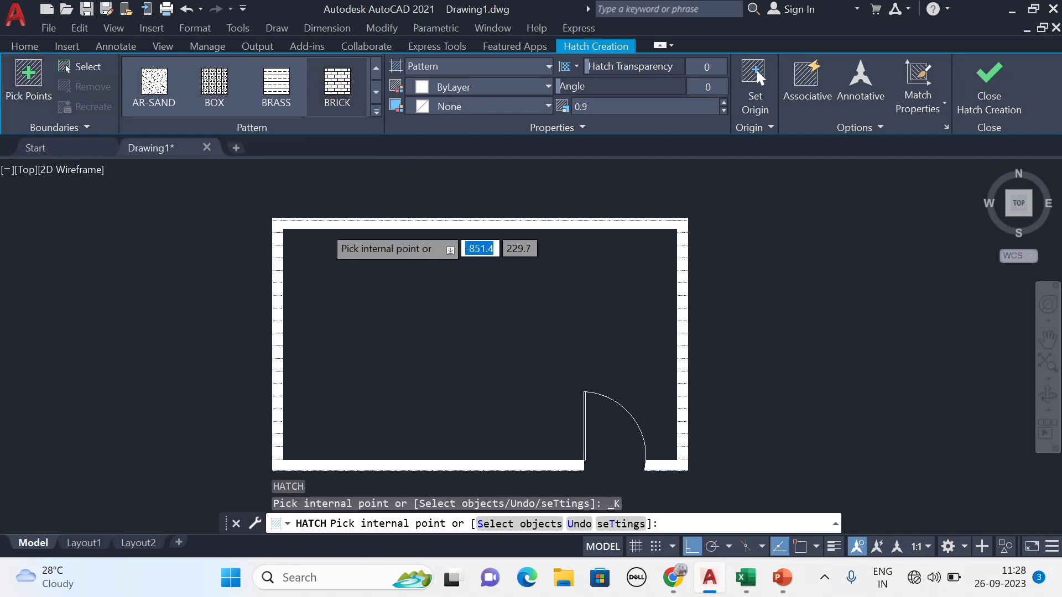
scroll(324, 226, up, 3)
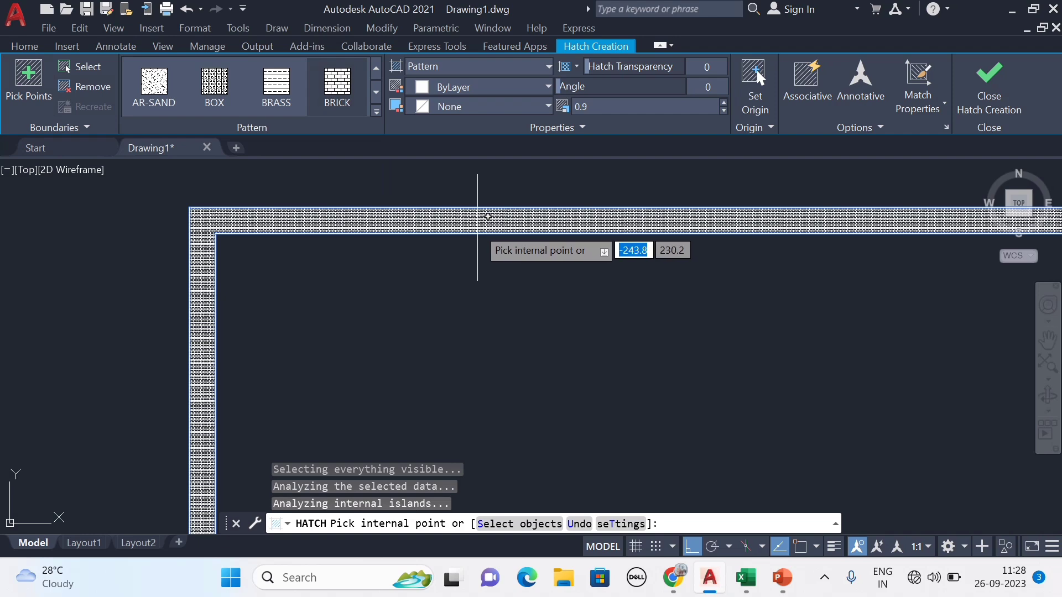
key(Escape)
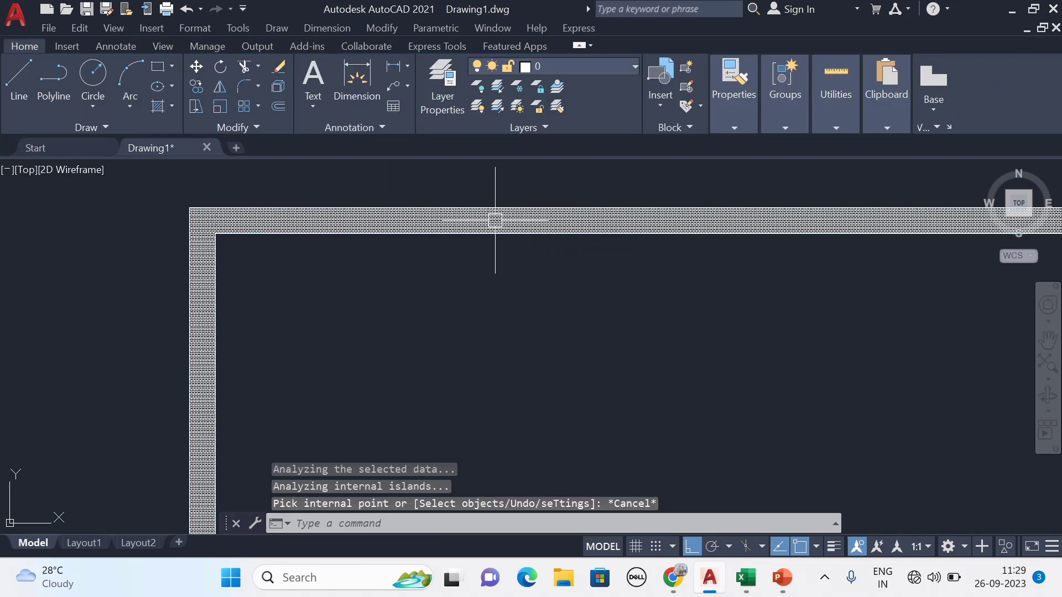
key(Escape)
Step: Set the wall brick hatch's pattern scale to 2
scroll(455, 221, up, 2)
click(440, 219)
scroll(439, 219, down, 5)
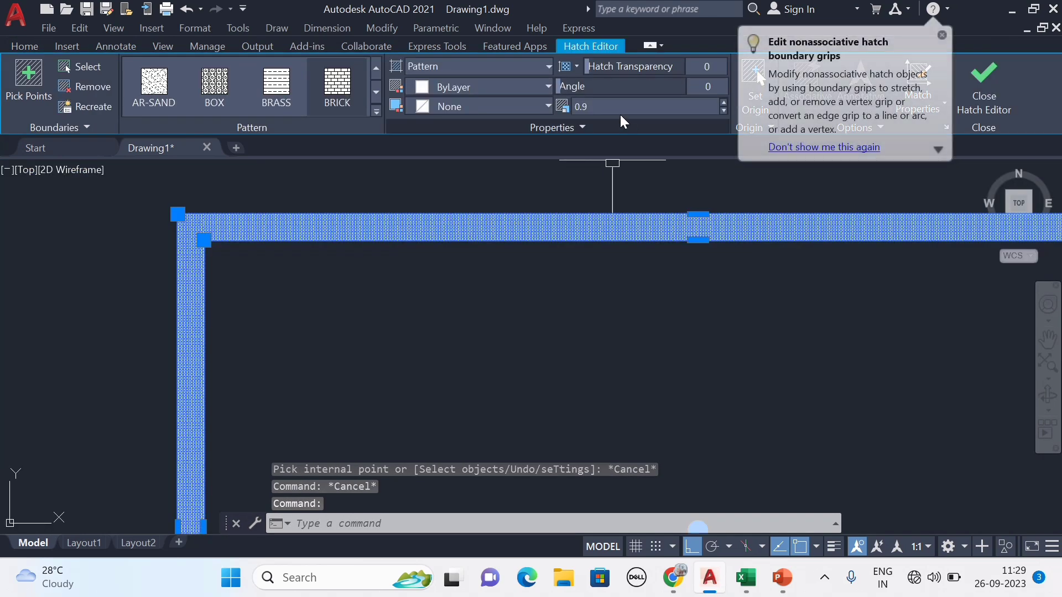
click(607, 107)
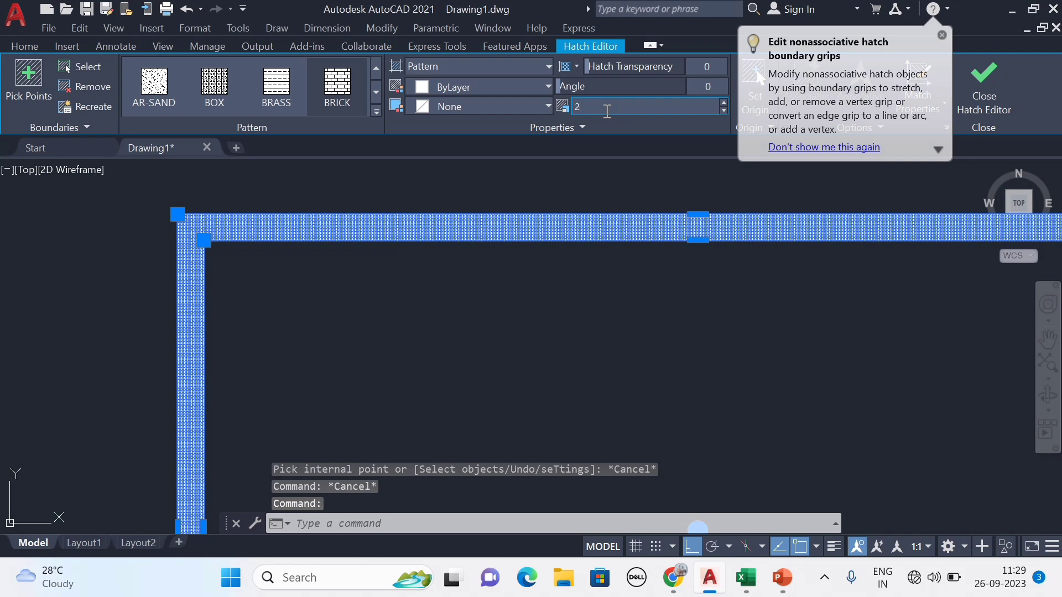
text(2)
key(Return)
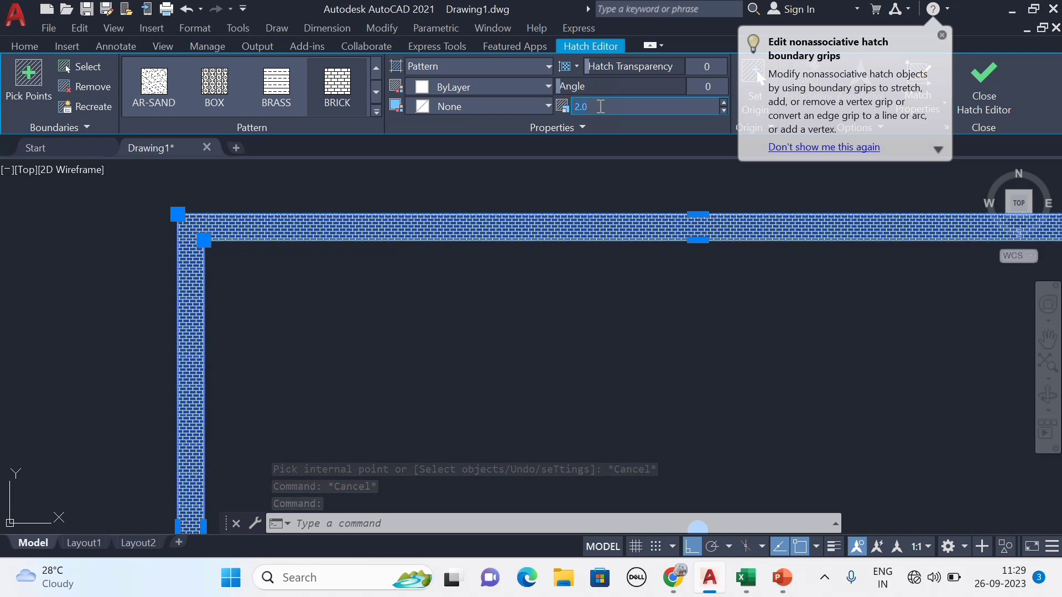
key(Escape)
Step: Examine the brick hatch along the walls, especially where it ends at the door opening
scroll(478, 315, down, 4)
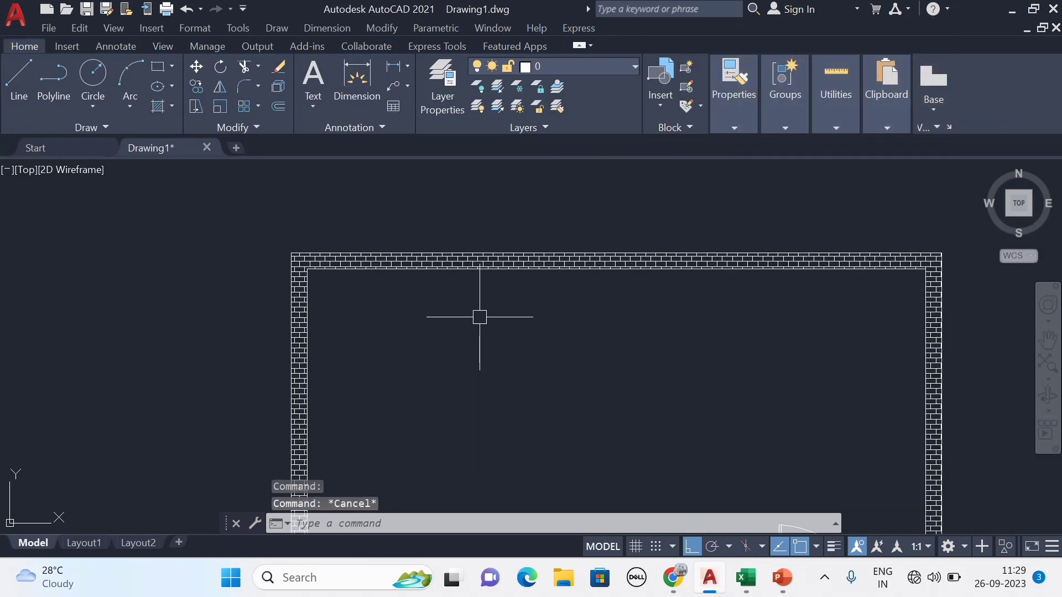
scroll(602, 280, up, 1)
scroll(671, 451, up, 2)
scroll(564, 450, up, 4)
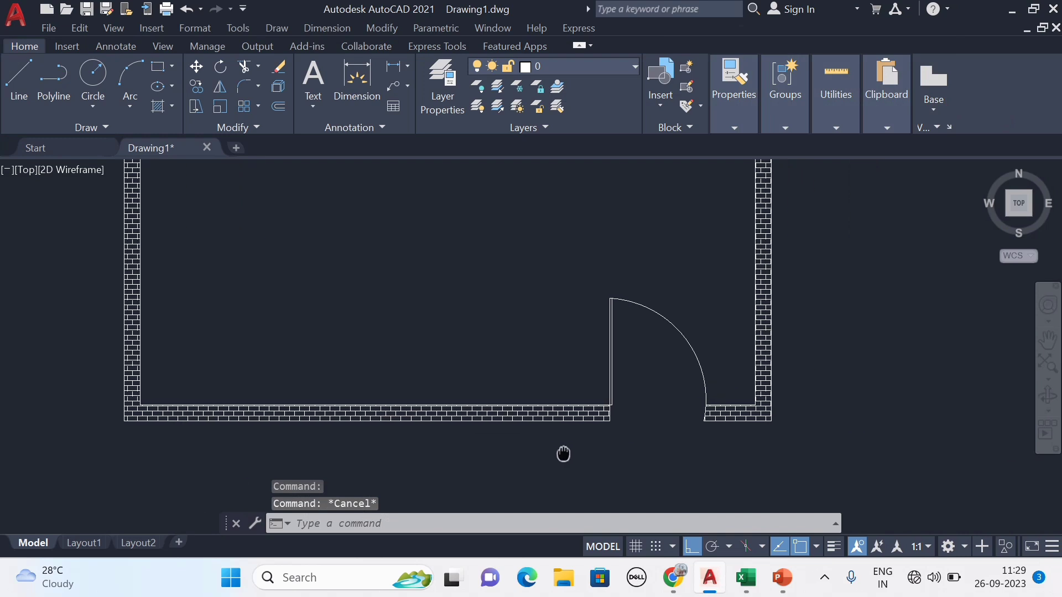
scroll(647, 375, up, 4)
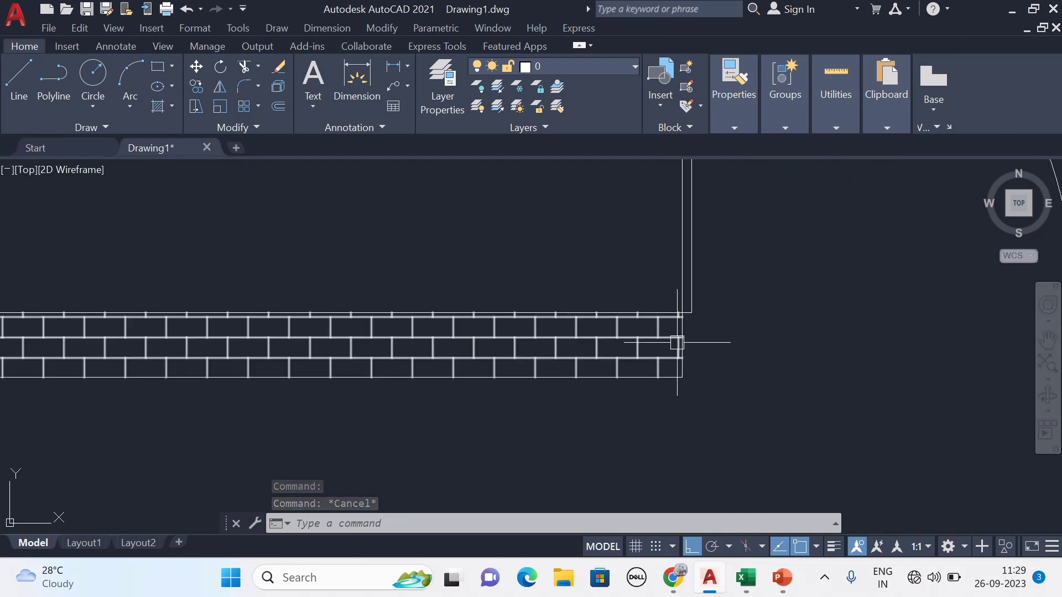
scroll(631, 380, down, 10)
middle_drag(686, 398, 691, 450)
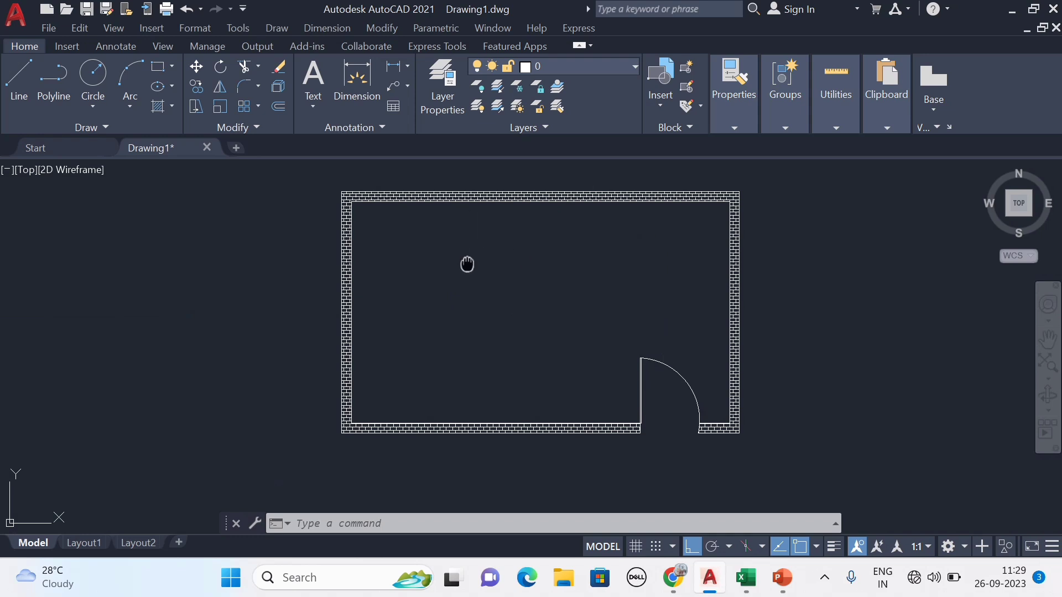
middle_drag(467, 264, 495, 268)
middle_drag(584, 333, 553, 335)
key(Escape)
key(Escape)
key(Escape)
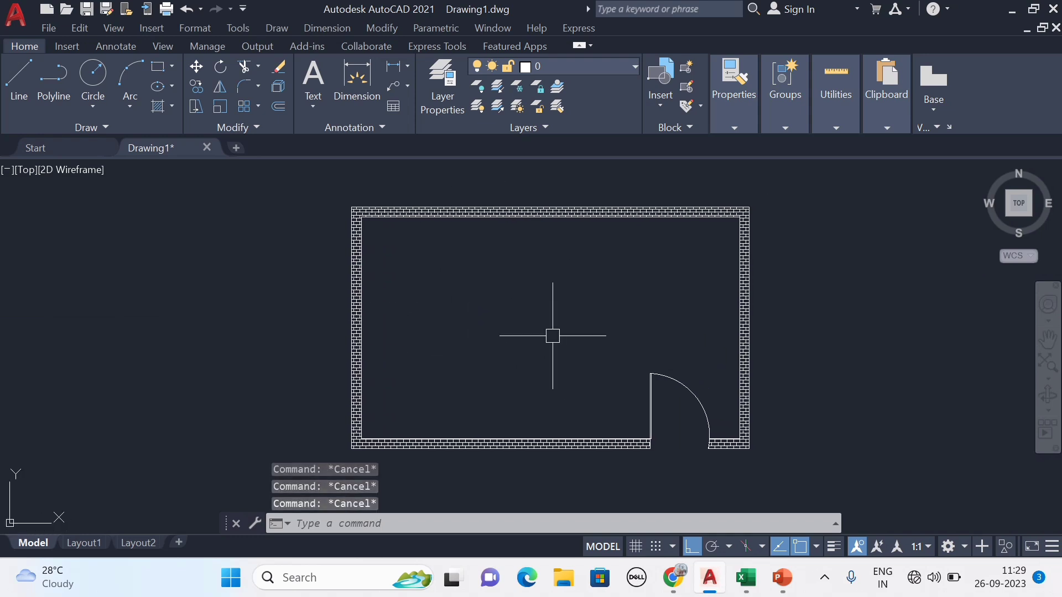
Step: Hatch the room's floor area inside the walls, outside the door swing, with the AR-CONC pattern
text(h)
key(Return)
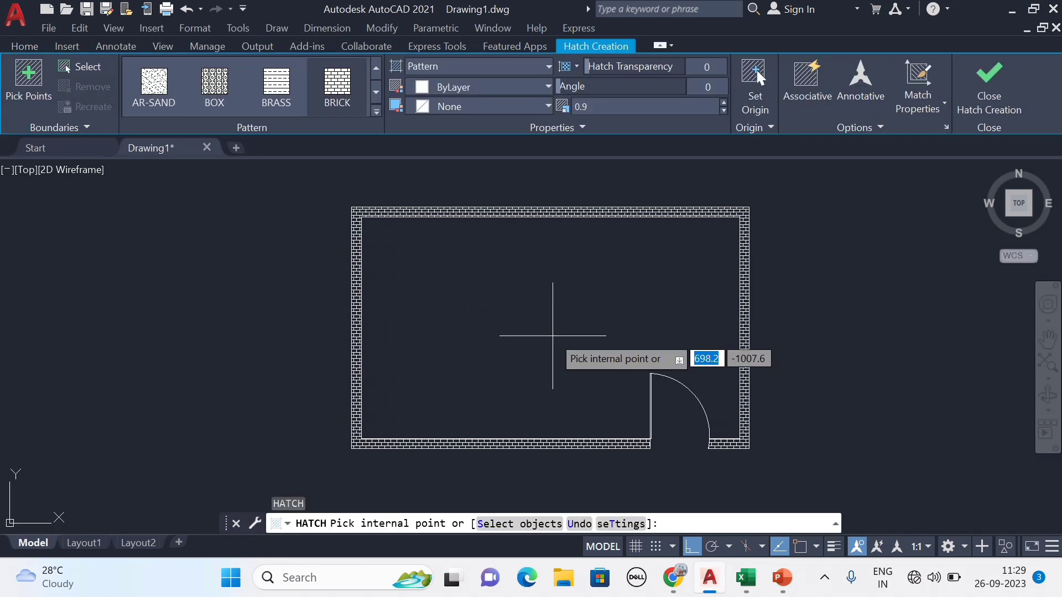
click(378, 112)
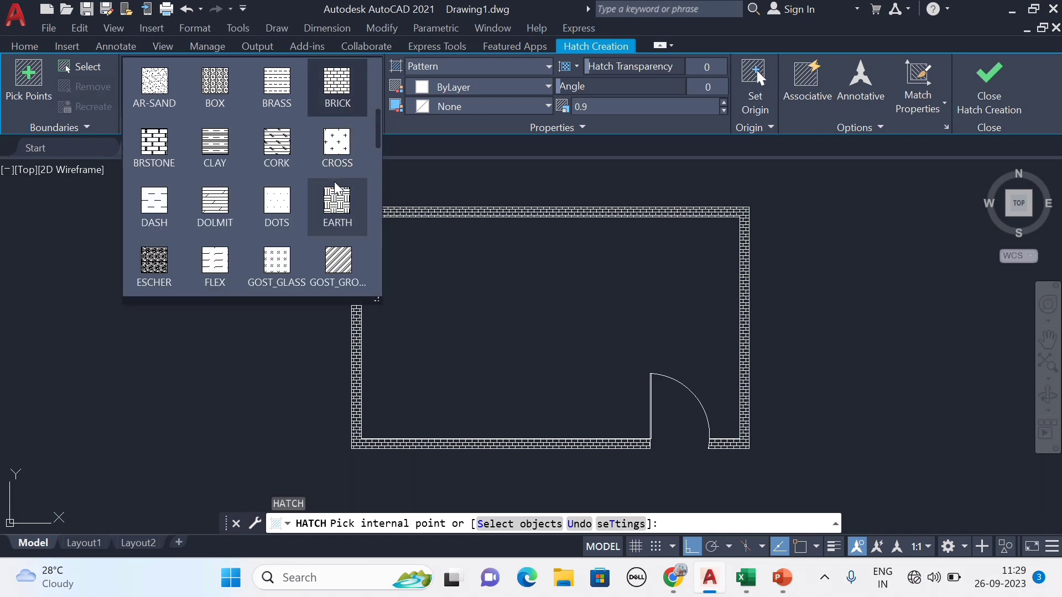
scroll(339, 194, down, 2)
scroll(218, 210, down, 2)
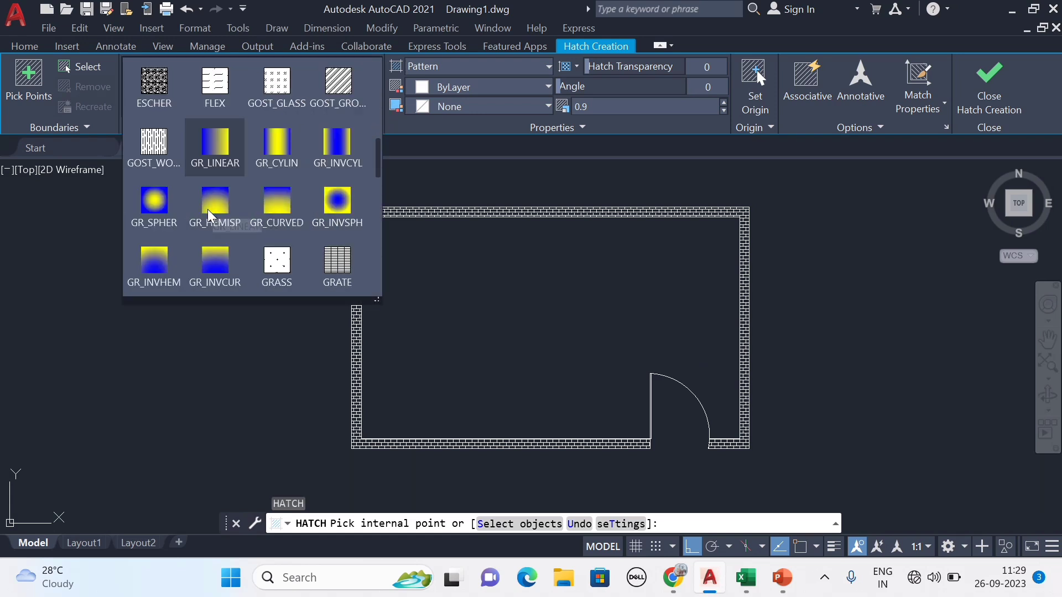
scroll(237, 216, up, 4)
scroll(237, 216, up, 2)
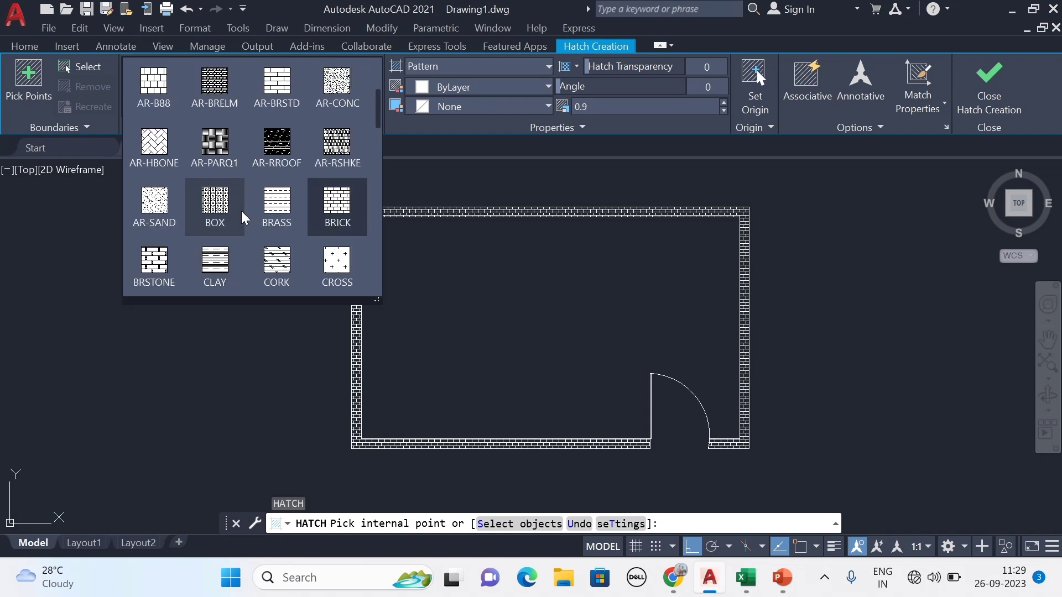
scroll(297, 160, up, 1)
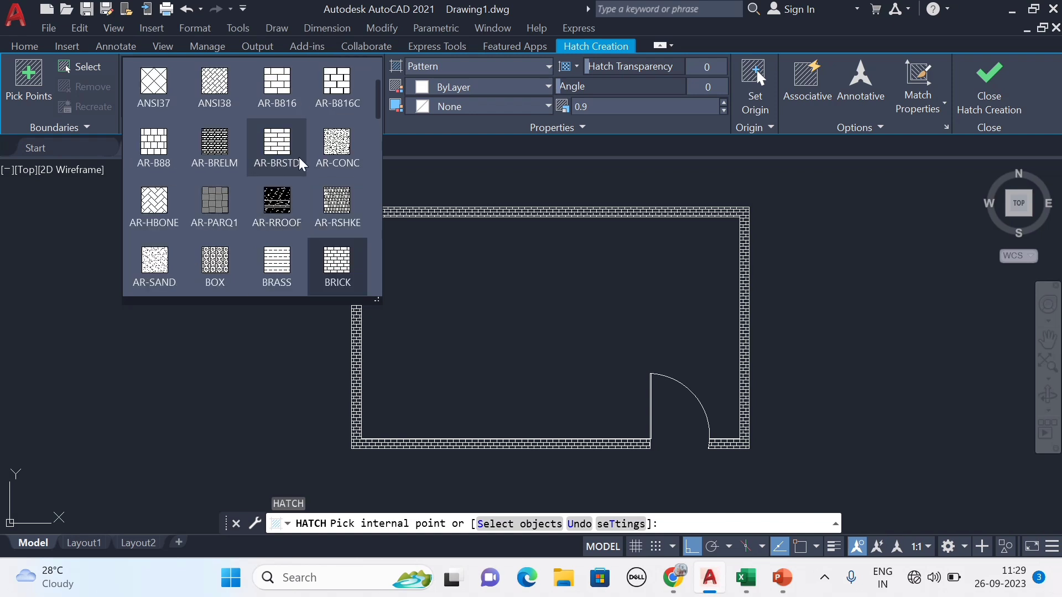
click(345, 163)
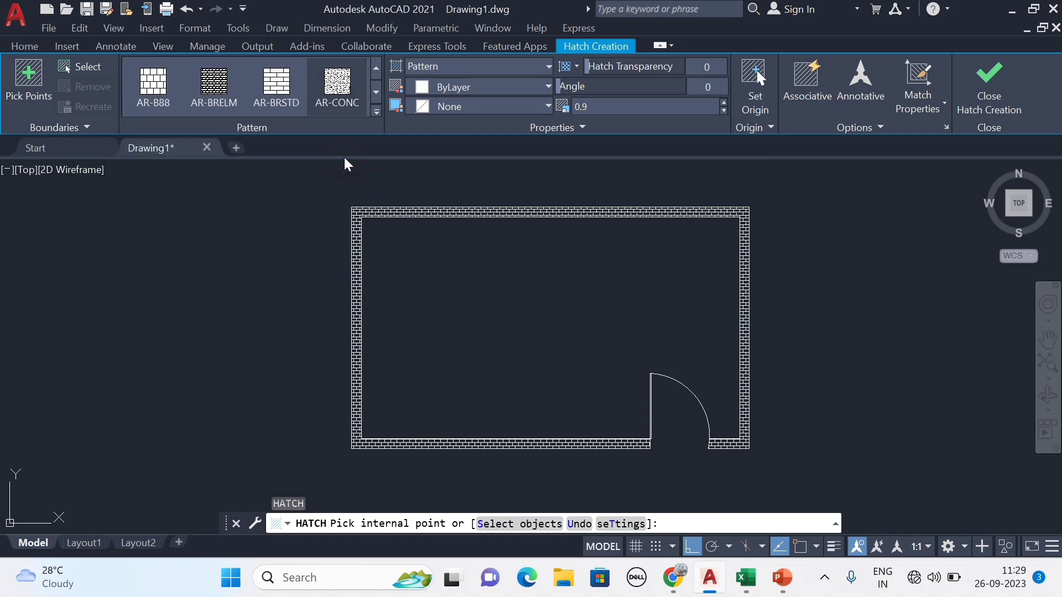
click(34, 87)
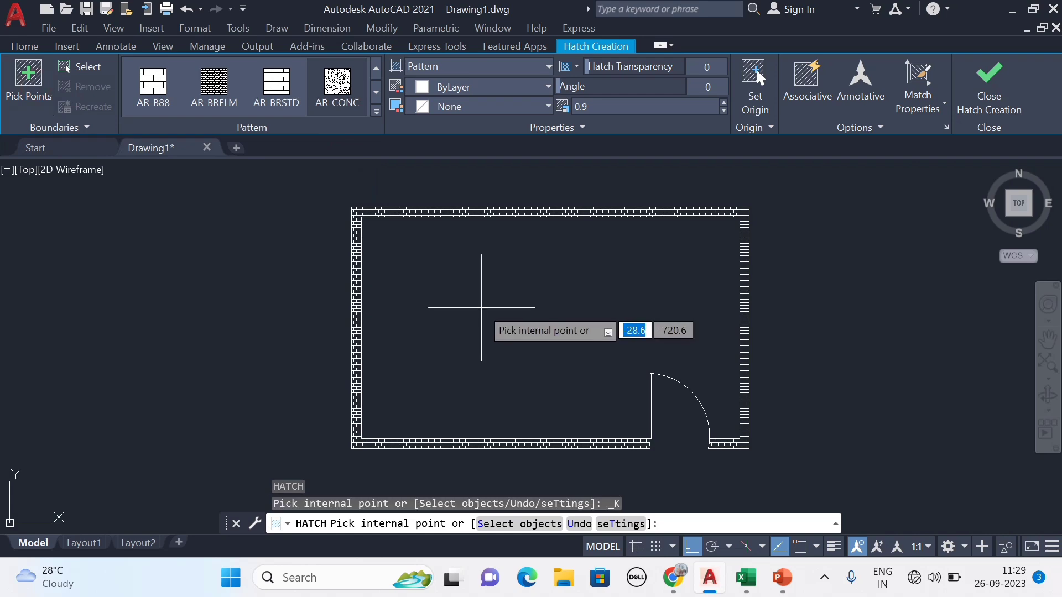
click(481, 308)
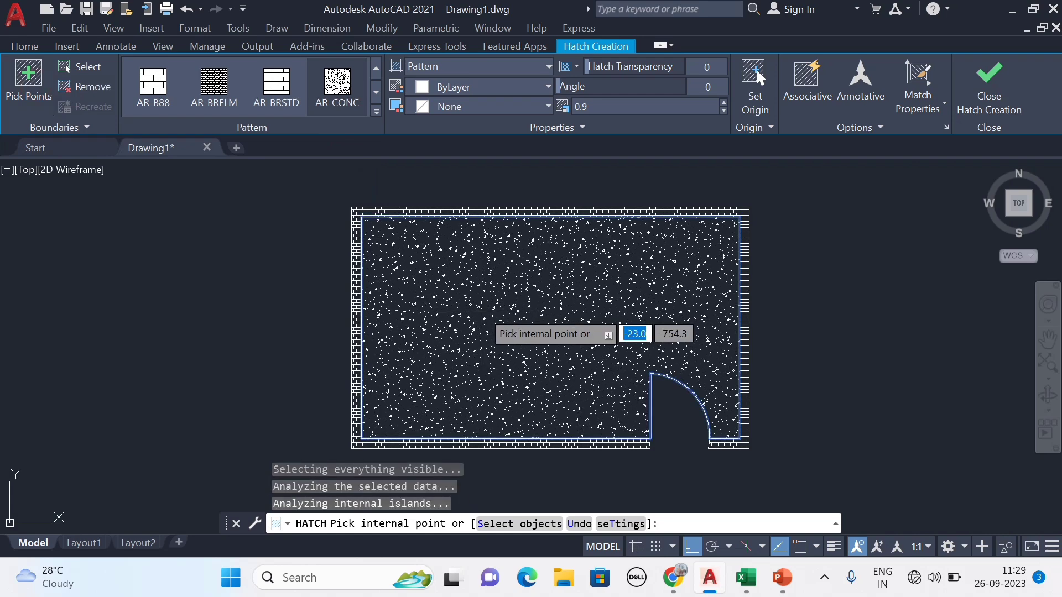
click(481, 311)
key(Escape)
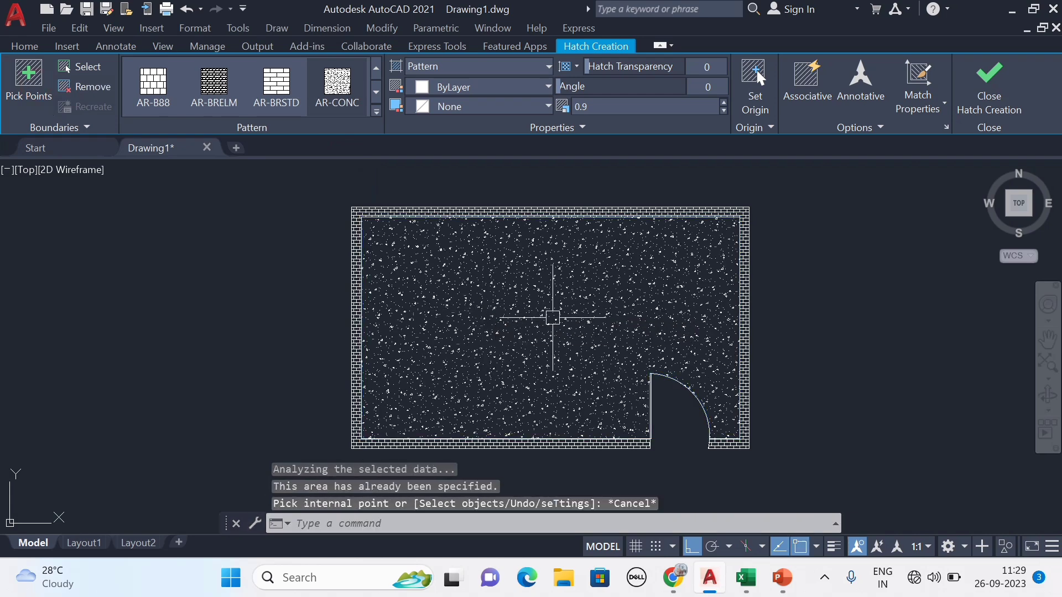
Step: Set the floor concrete hatch's pattern scale to 5
click(563, 264)
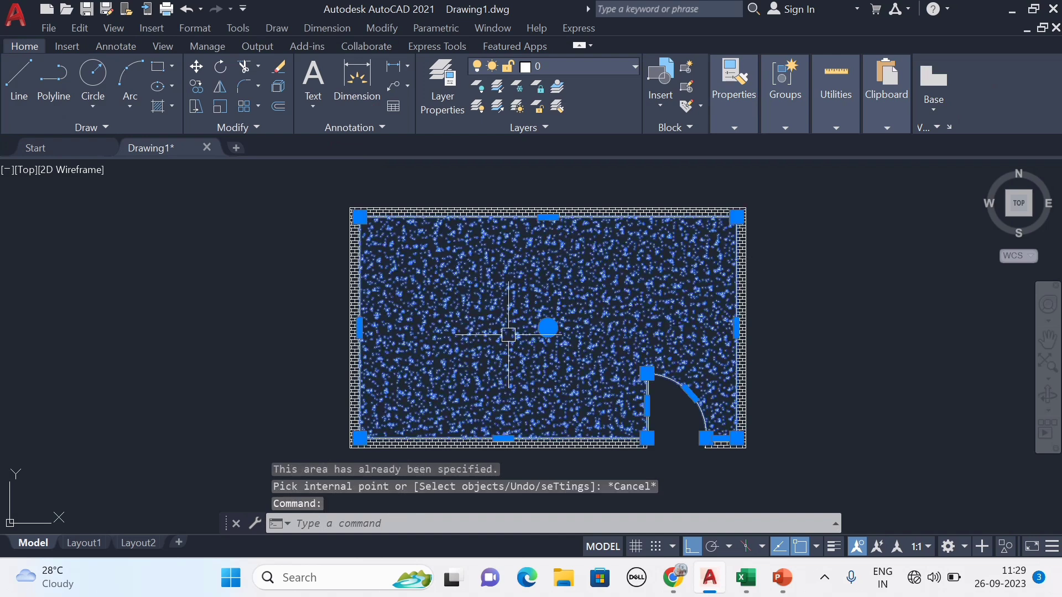
click(612, 105)
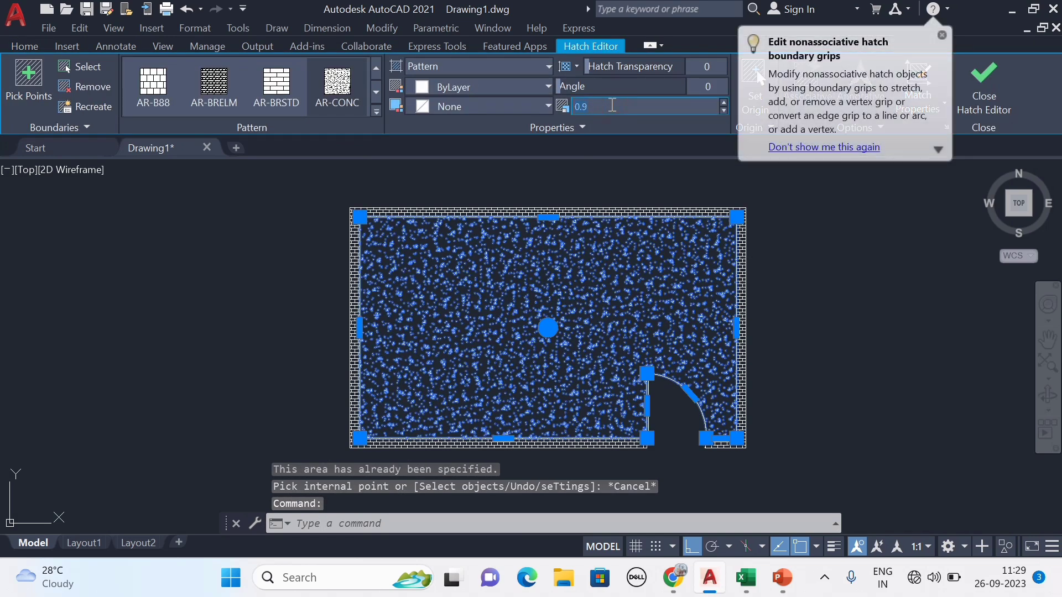
text(5)
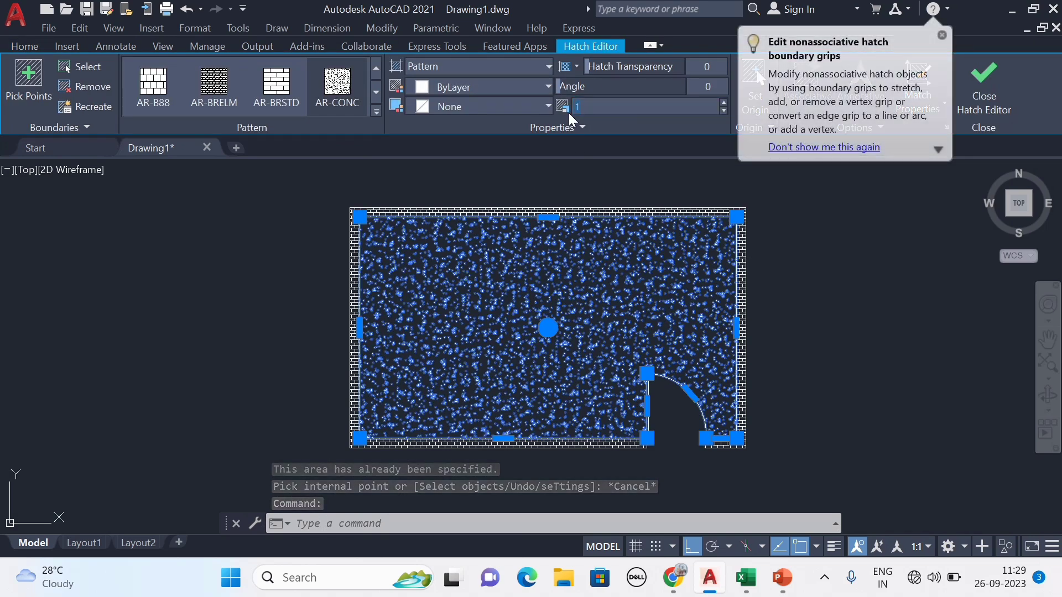
key(Return)
key(Escape)
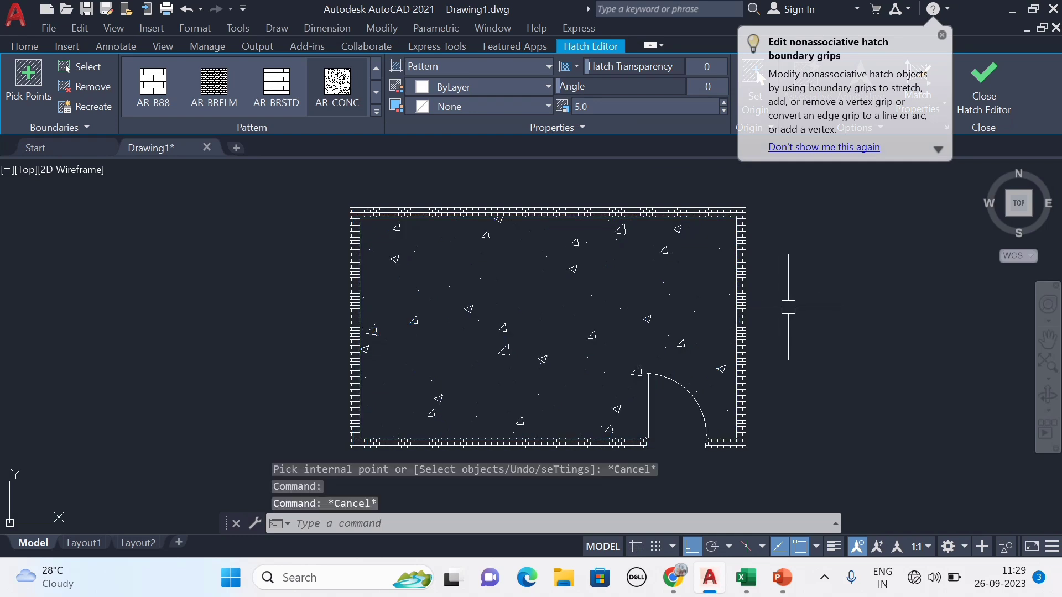
Step: Draw a separate horizontal line about 3,700 units long in the empty space to the right of the room plan
scroll(789, 308, down, 2)
mouse_move(823, 357)
middle_down()
mouse_move(648, 339)
mouse_move(466, 352)
middle_up()
key(Escape)
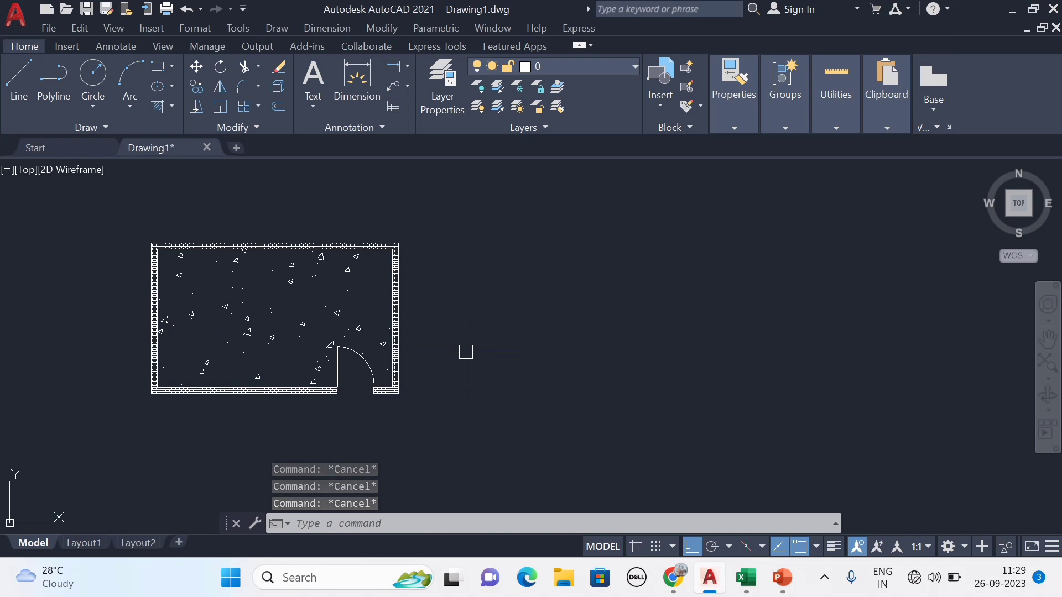
middle_drag(465, 352, 451, 351)
middle_drag(555, 276, 529, 276)
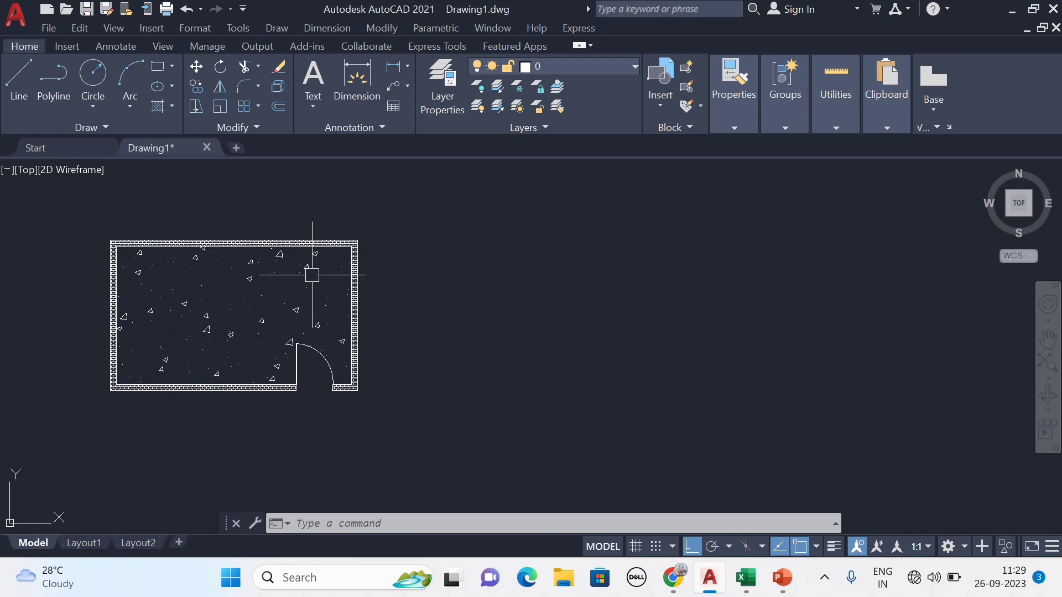
middle_drag(555, 378, 556, 378)
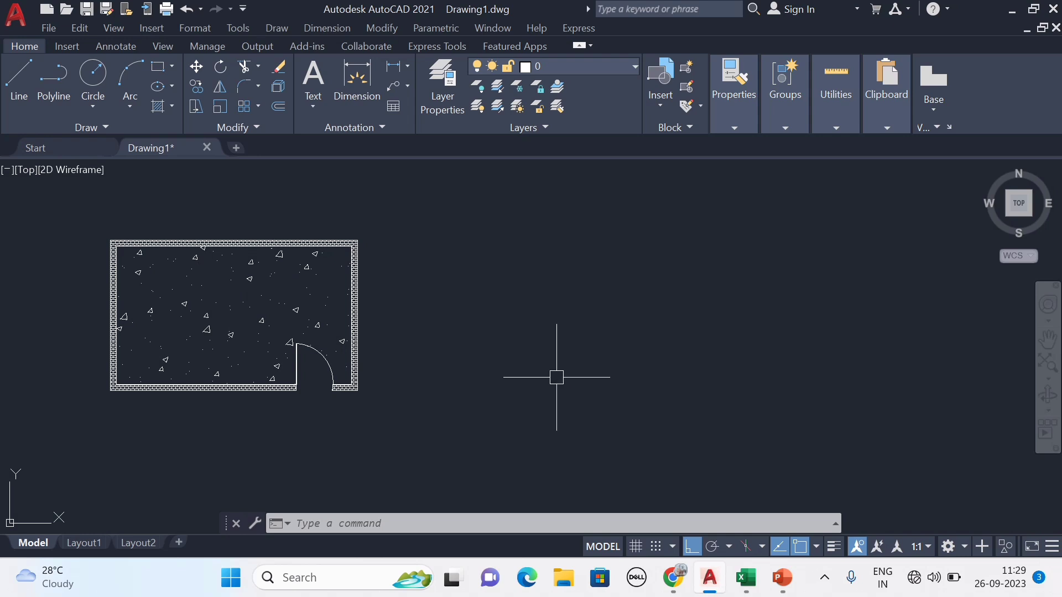
click(21, 88)
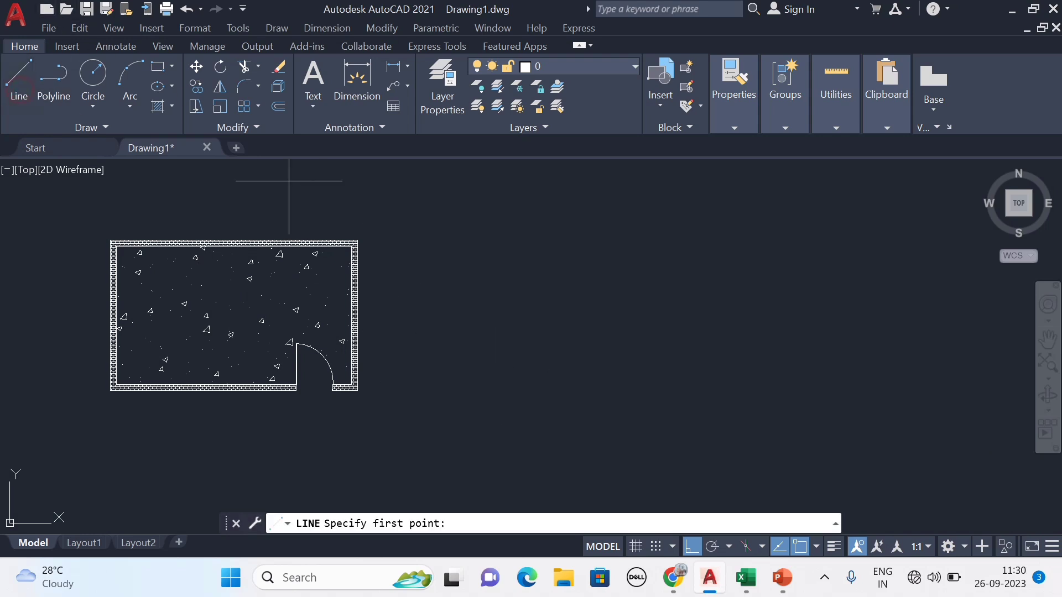
click(515, 389)
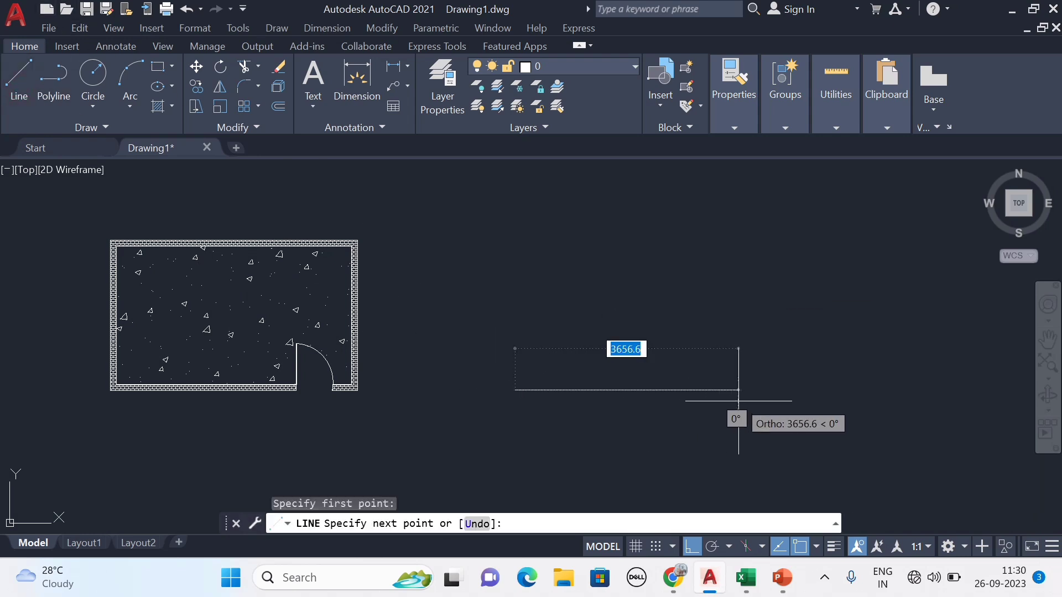
click(741, 390)
key(Escape)
key(Escape)
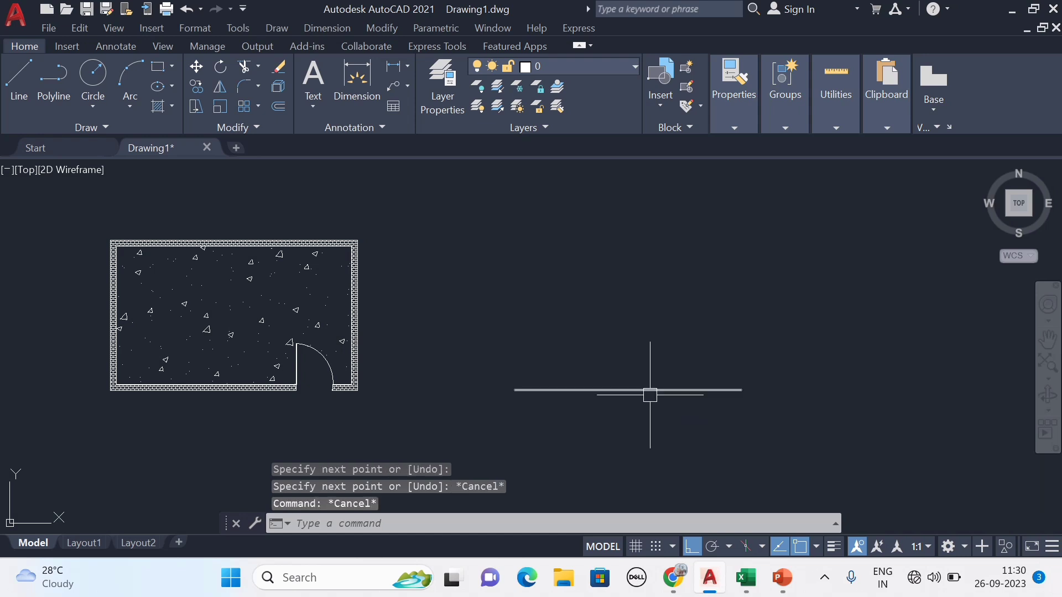
click(647, 389)
middle_drag(685, 427, 666, 423)
text(o)
key(Return)
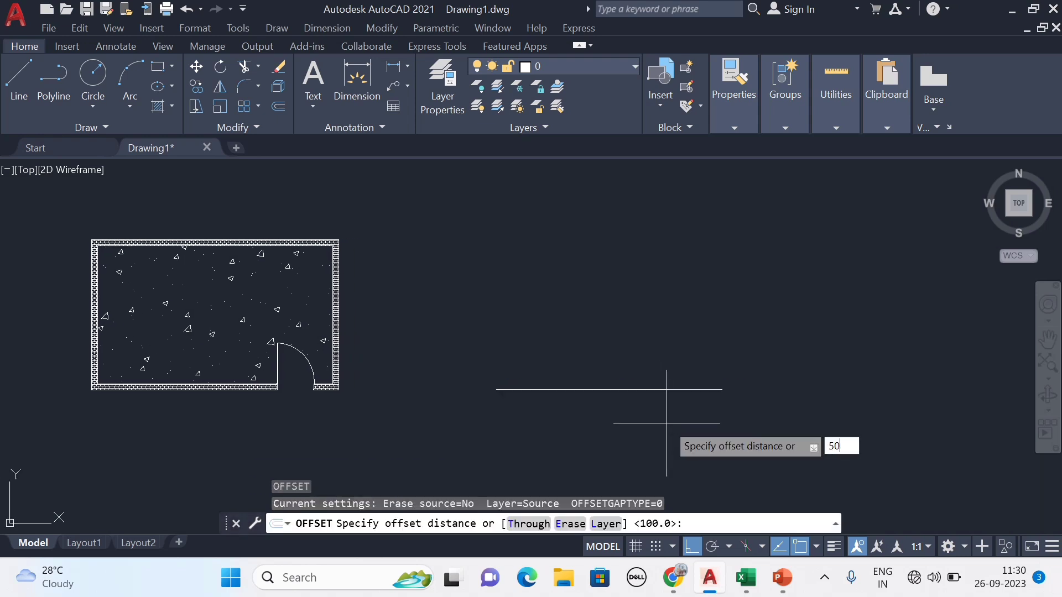
text(50)
key(Return)
click(668, 389)
key(Escape)
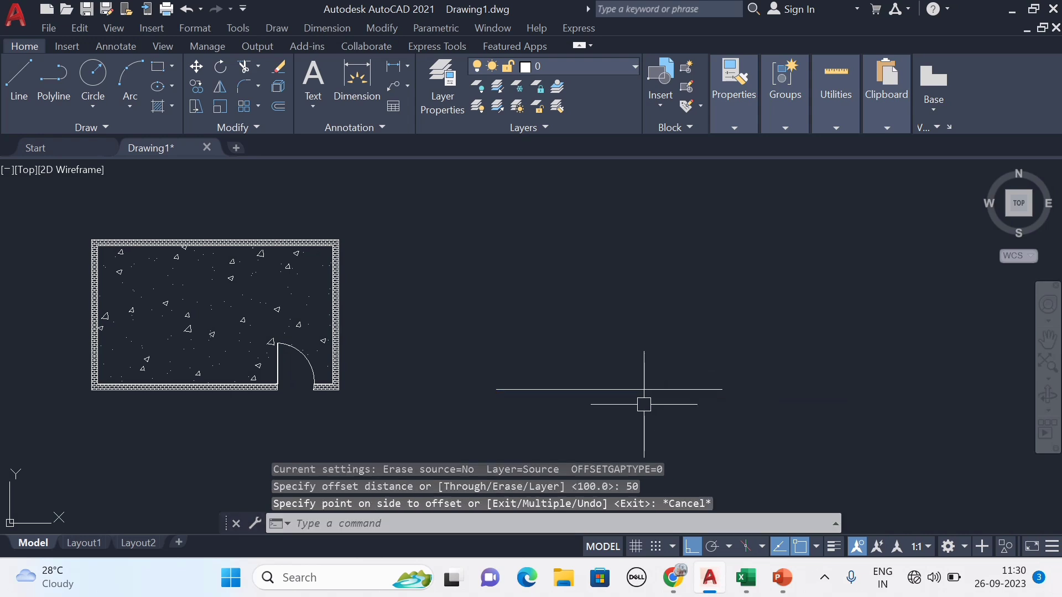
Step: Offset the separate horizontal line 100 units upward to make a pair of parallel lines
scroll(646, 403, up, 2)
click(651, 382)
scroll(642, 412, down, 4)
key(Return)
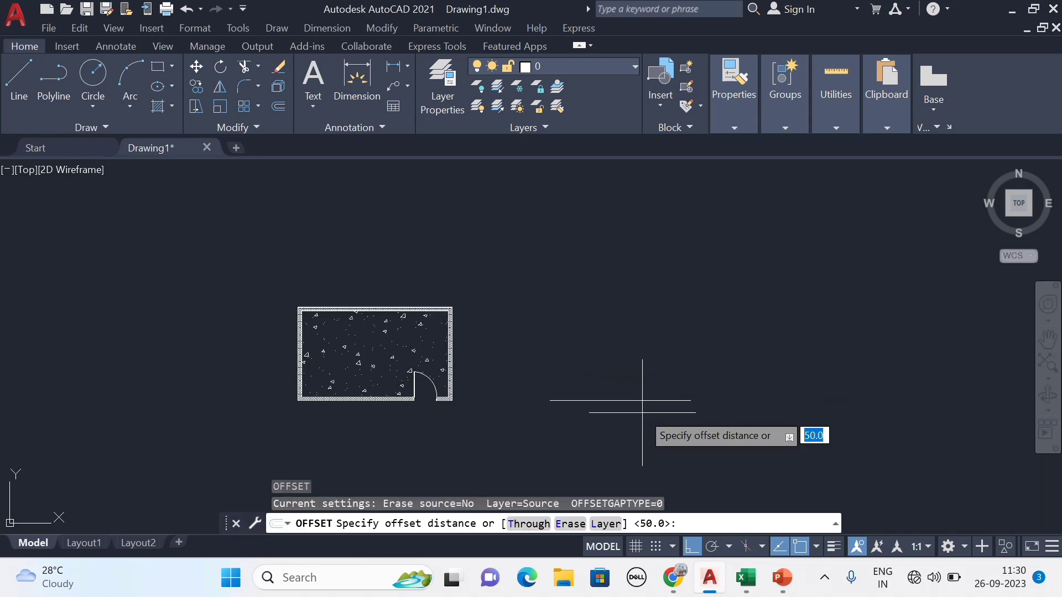
key(Return)
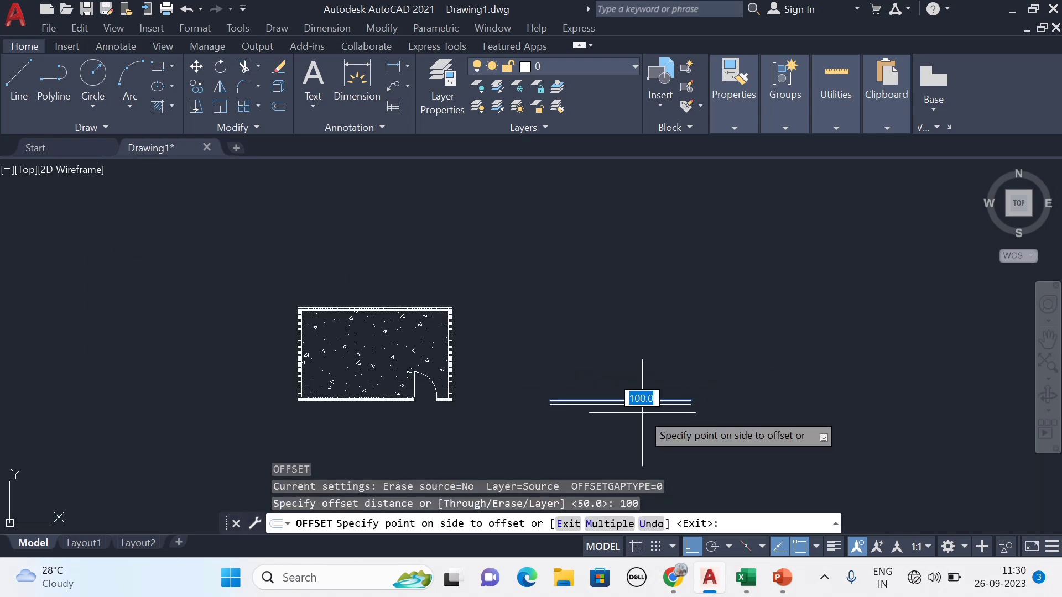
click(652, 321)
key(Escape)
scroll(645, 412, up, 3)
scroll(646, 412, down, 2)
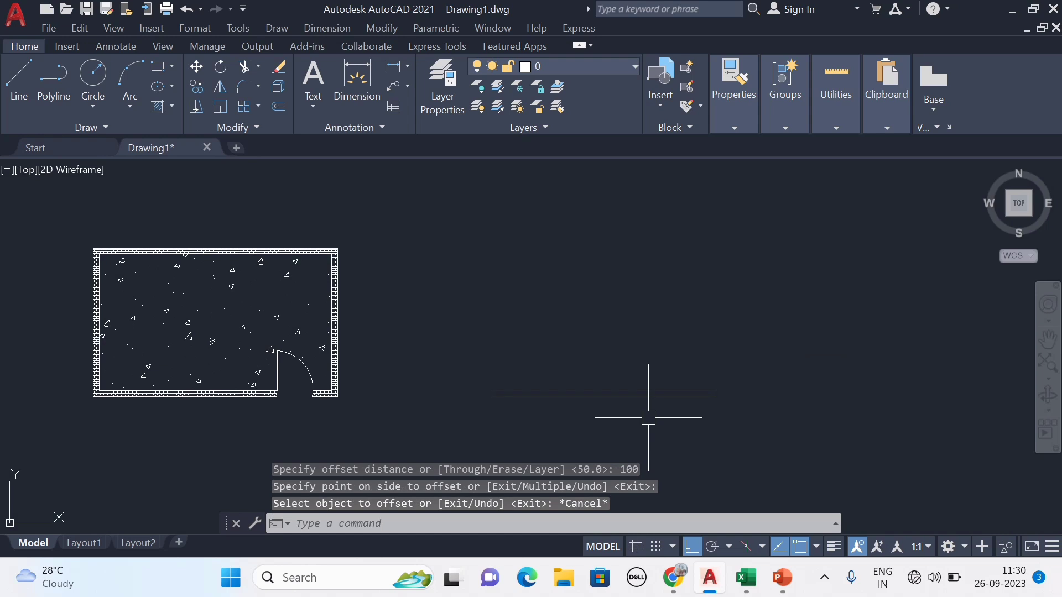
key(l)
key(Return)
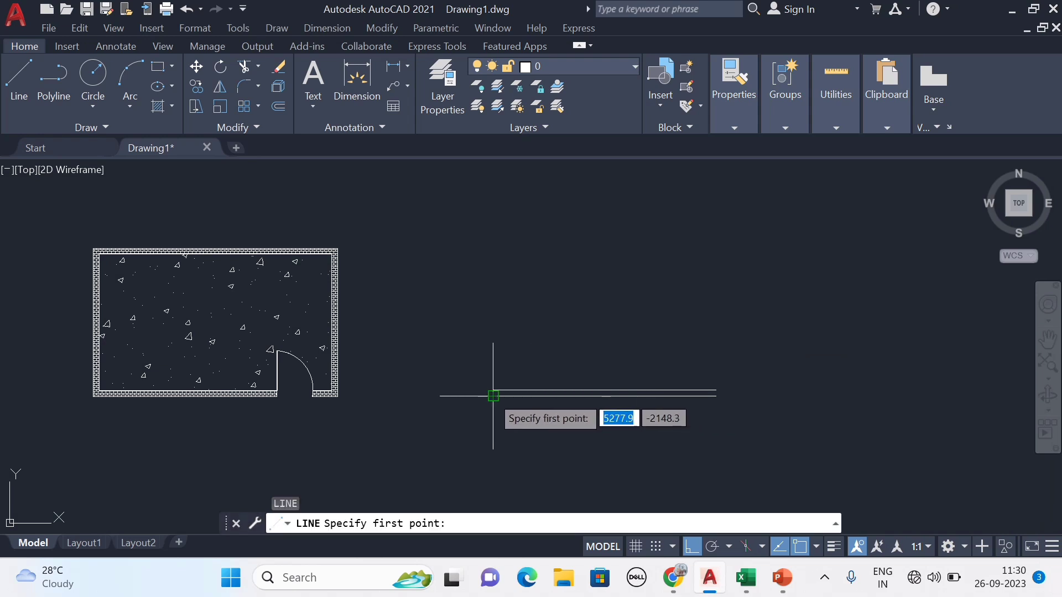
key(Escape)
scroll(560, 395, up, 3)
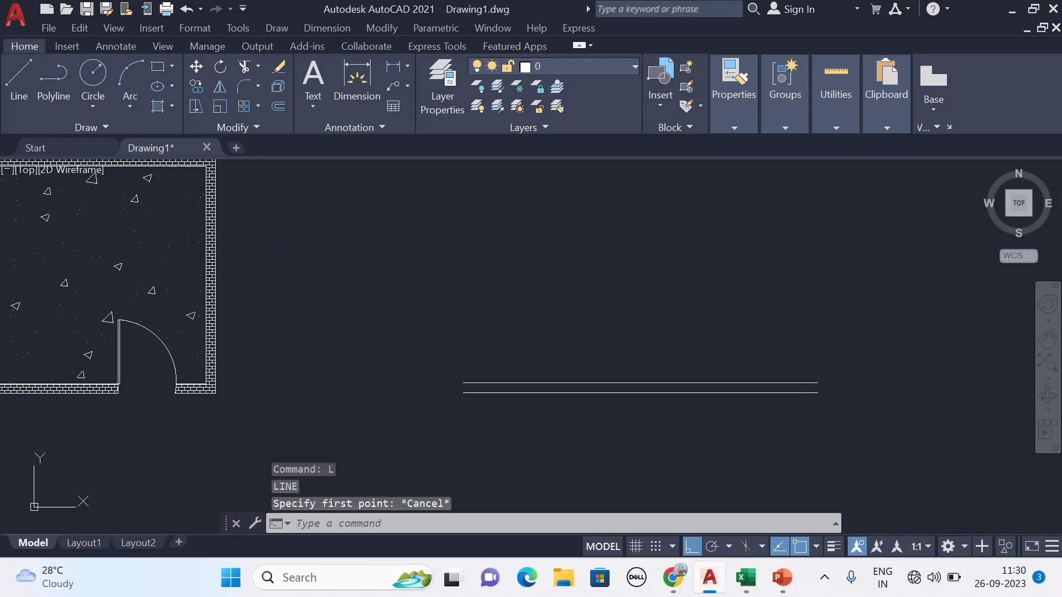
click(628, 375)
scroll(636, 421, down, 4)
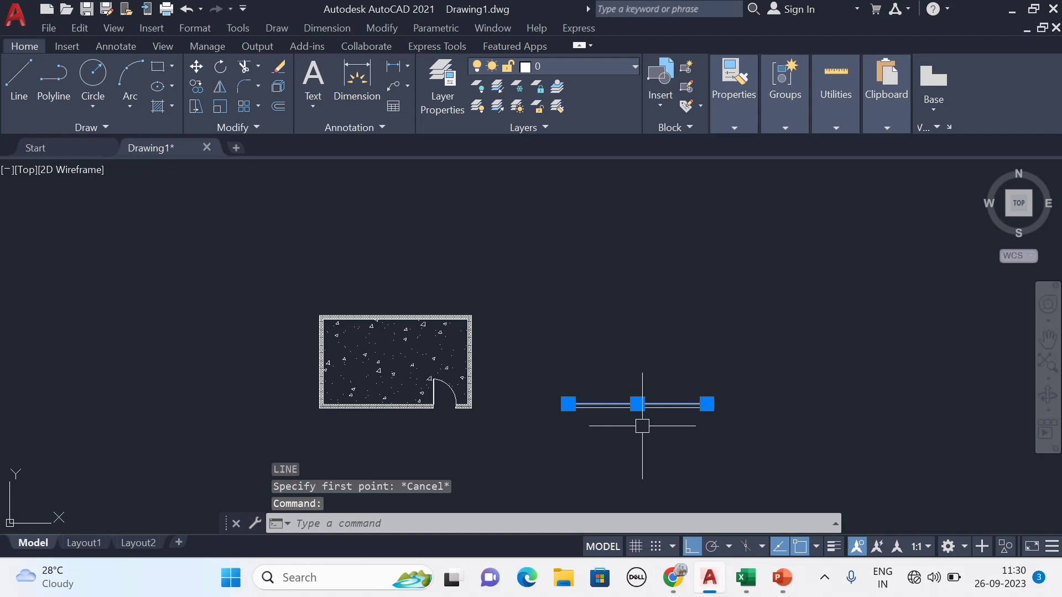
scroll(352, 341, up, 2)
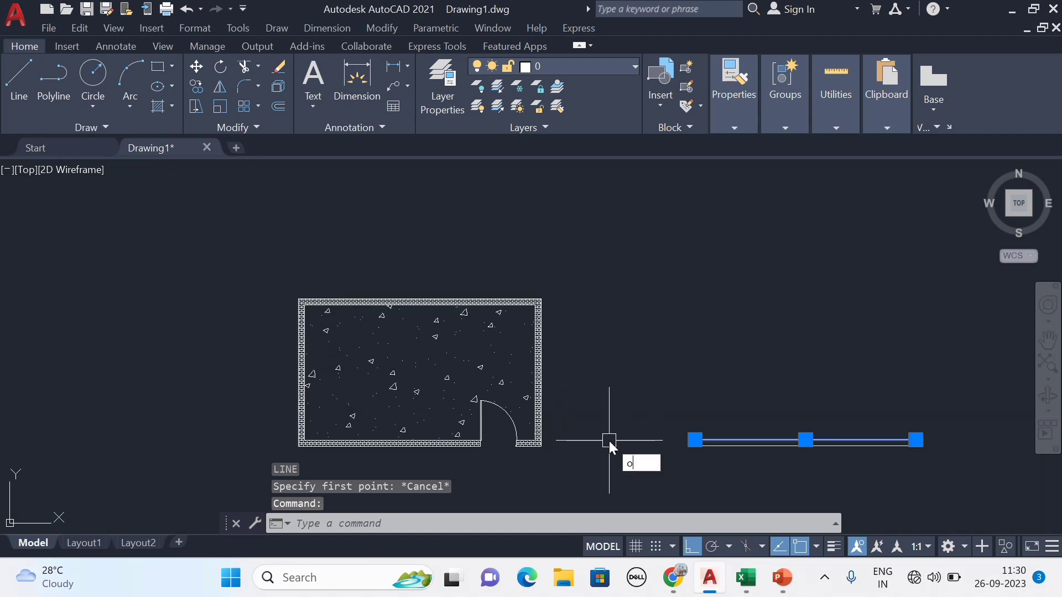
key(Return)
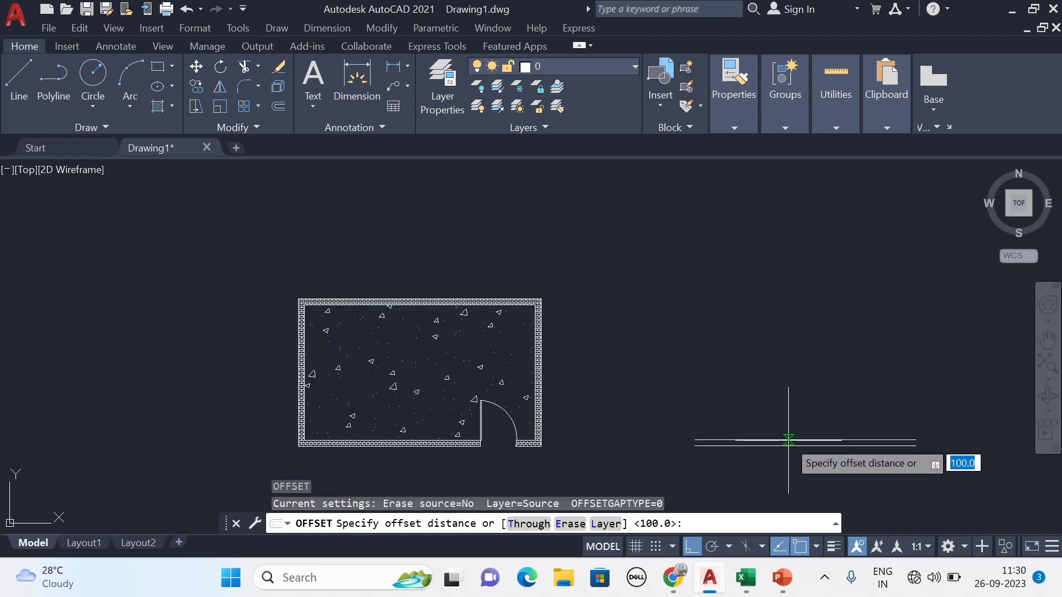
click(788, 439)
click(772, 302)
key(Escape)
scroll(863, 367, down, 2)
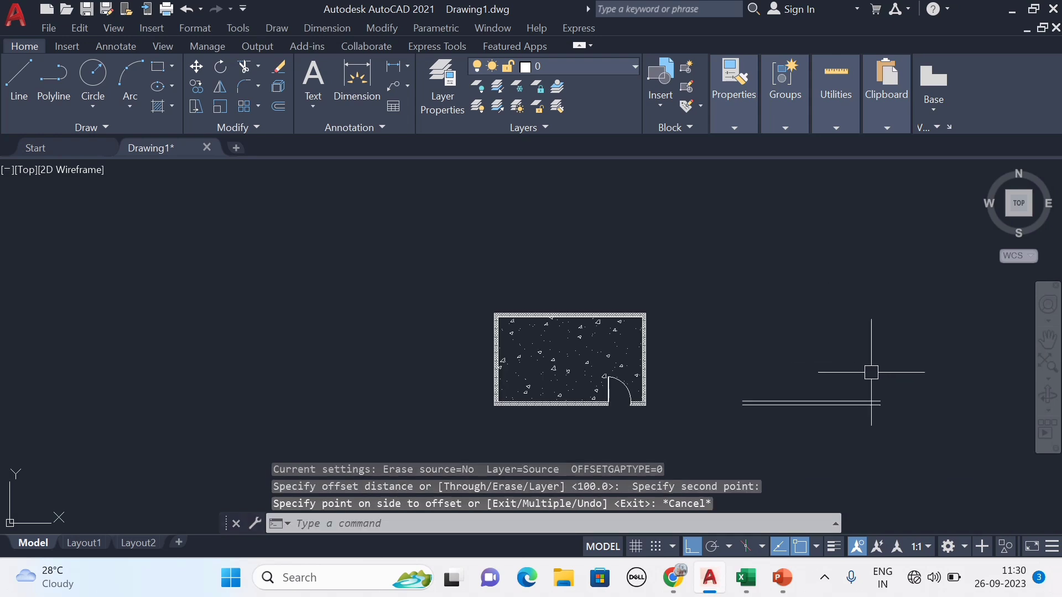
Step: Copy the upper line of the pair straight up from its midpoint, roughly level with the room plan's top wall
middle_drag(841, 341, 728, 319)
scroll(697, 370, up, 2)
click(696, 384)
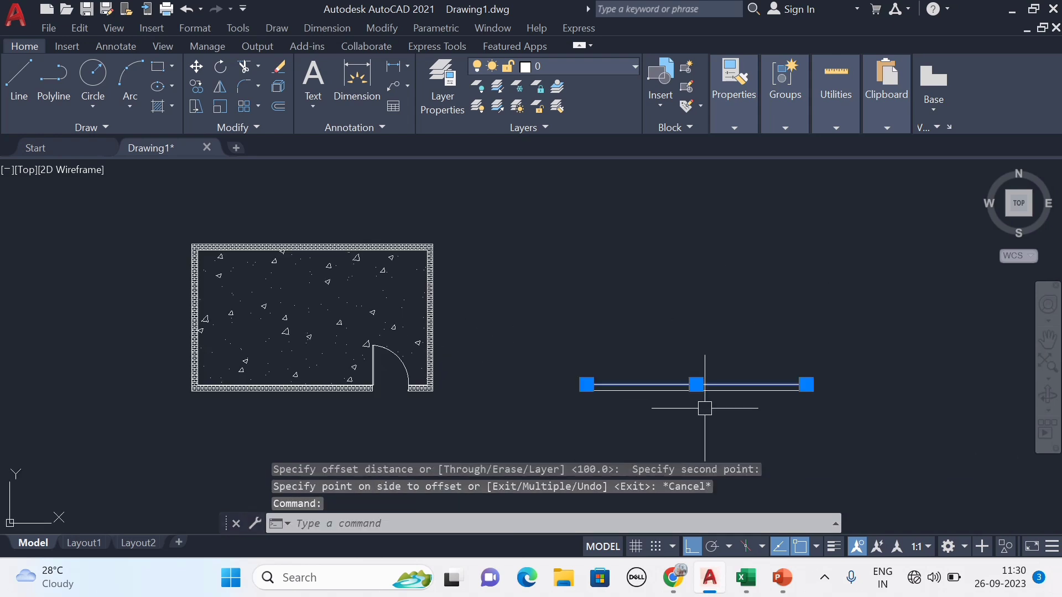
text(co)
key(Return)
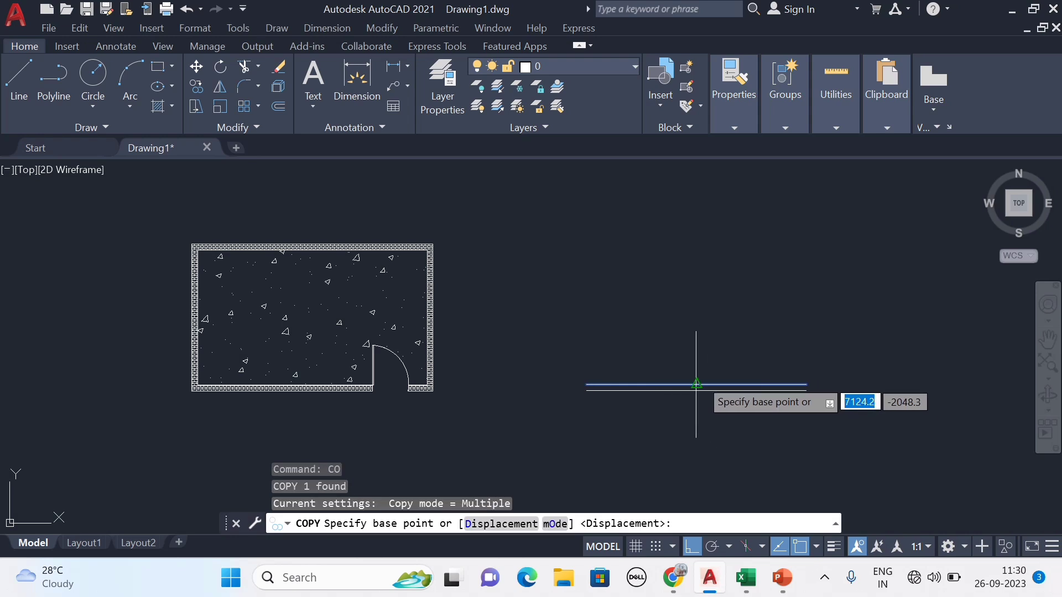
click(696, 385)
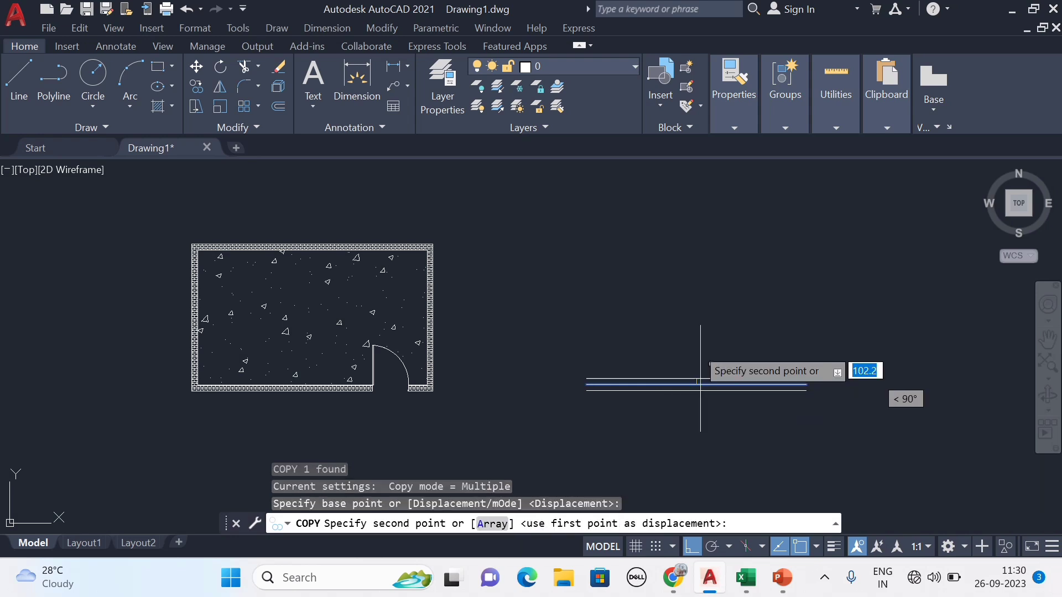
click(704, 243)
key(Escape)
Step: Offset the copied top line 100 units upward to form the upper line pair
middle_drag(725, 277, 706, 305)
click(689, 273)
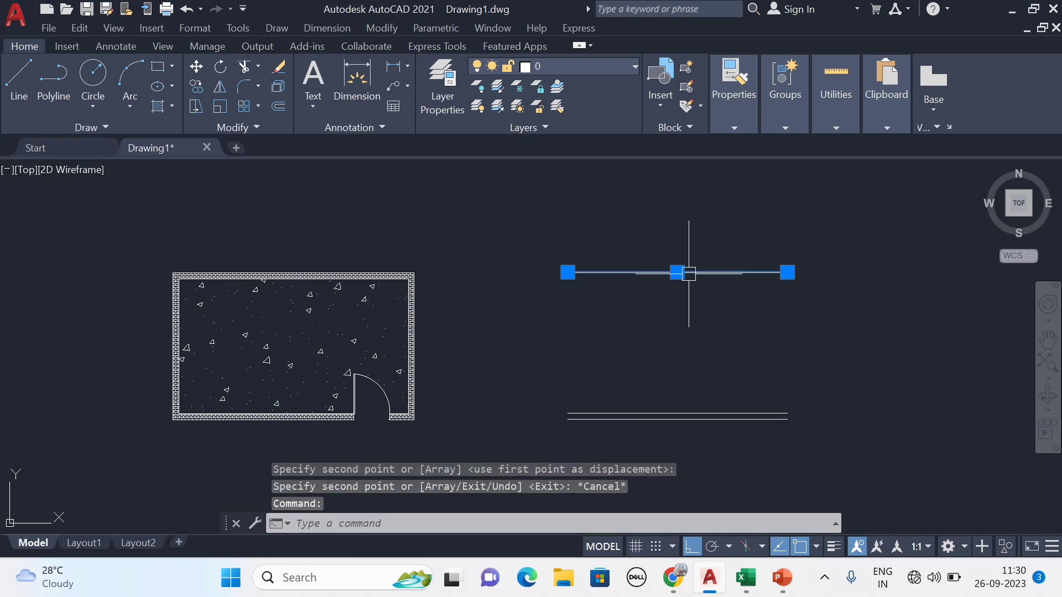
text(o)
key(Return)
text(10)
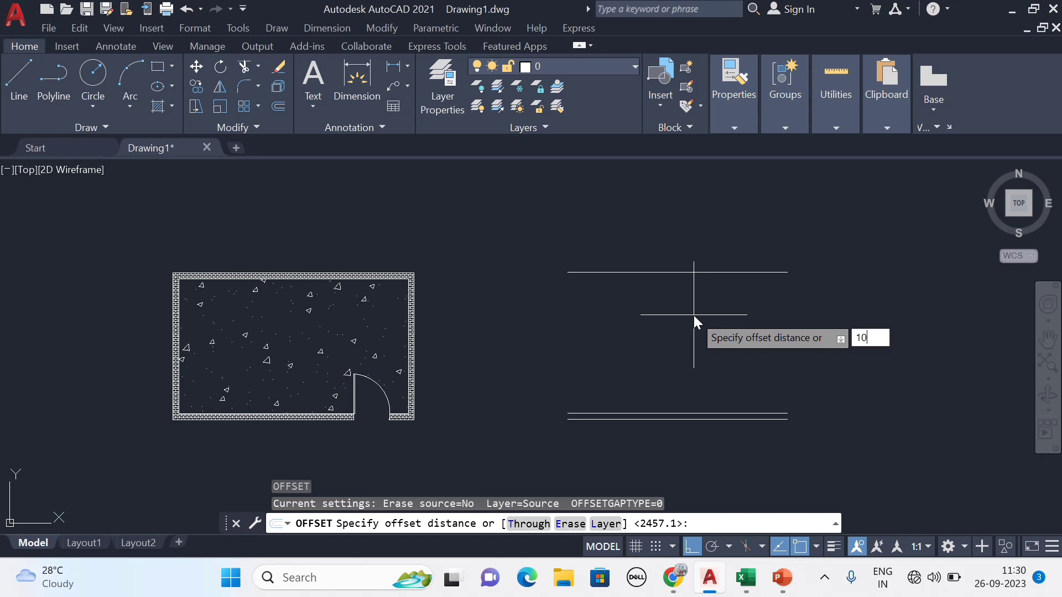
text(0)
key(Return)
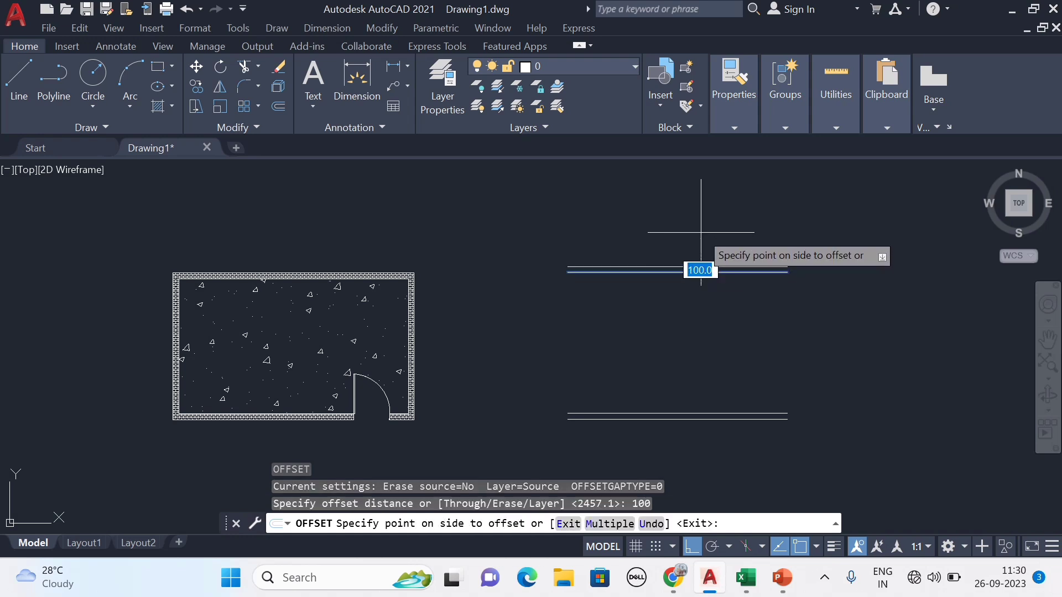
click(708, 265)
key(Escape)
key(Escape)
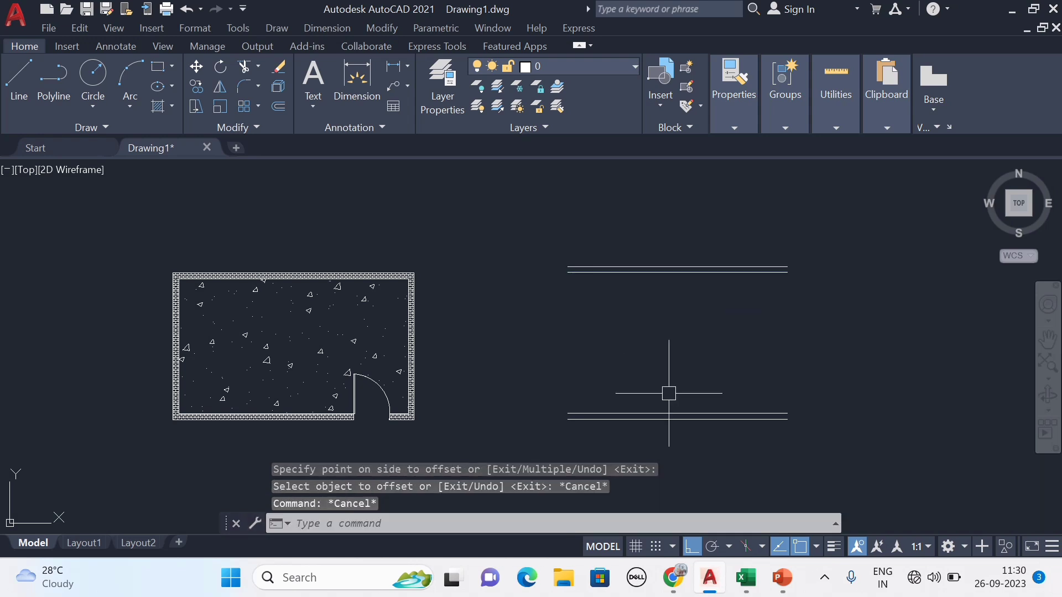
Step: Copy the upper line of the bottom pair straight up to a position a short distance below the top pair
click(658, 412)
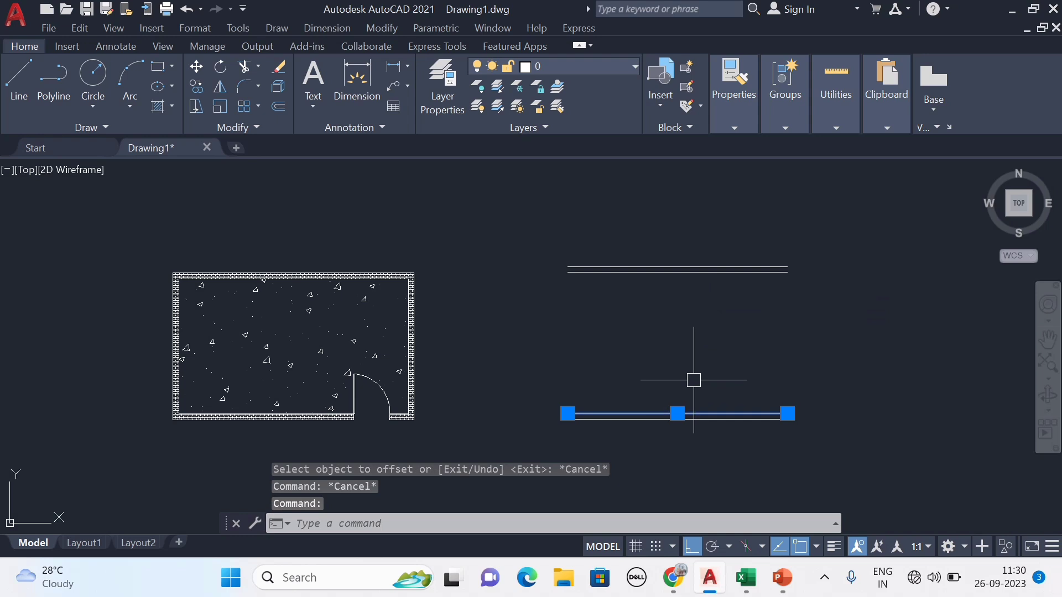
key(Return)
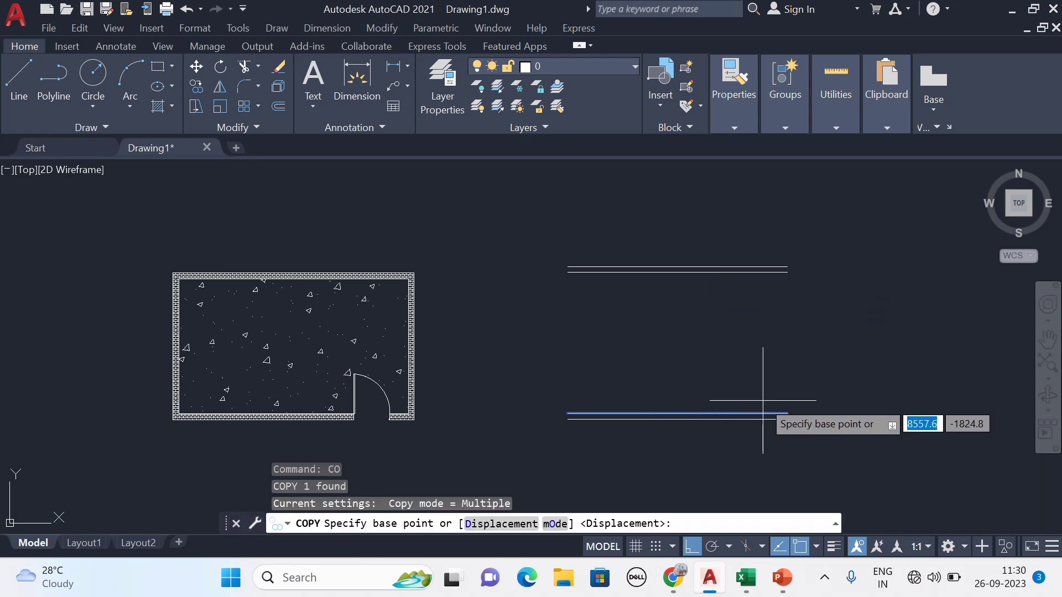
click(677, 413)
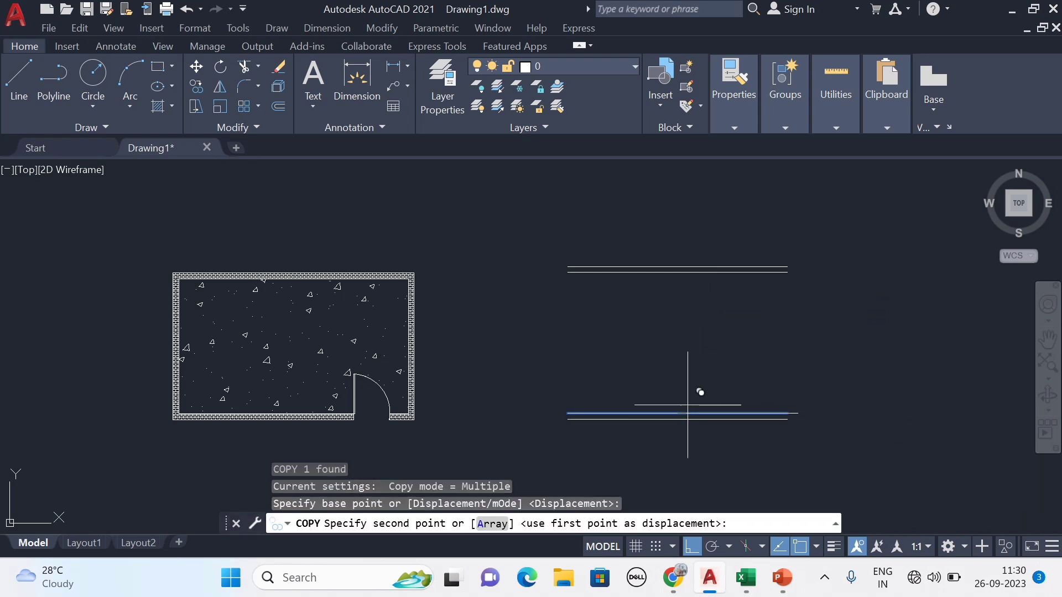
click(695, 308)
key(Escape)
key(Escape)
middle_drag(818, 355, 803, 333)
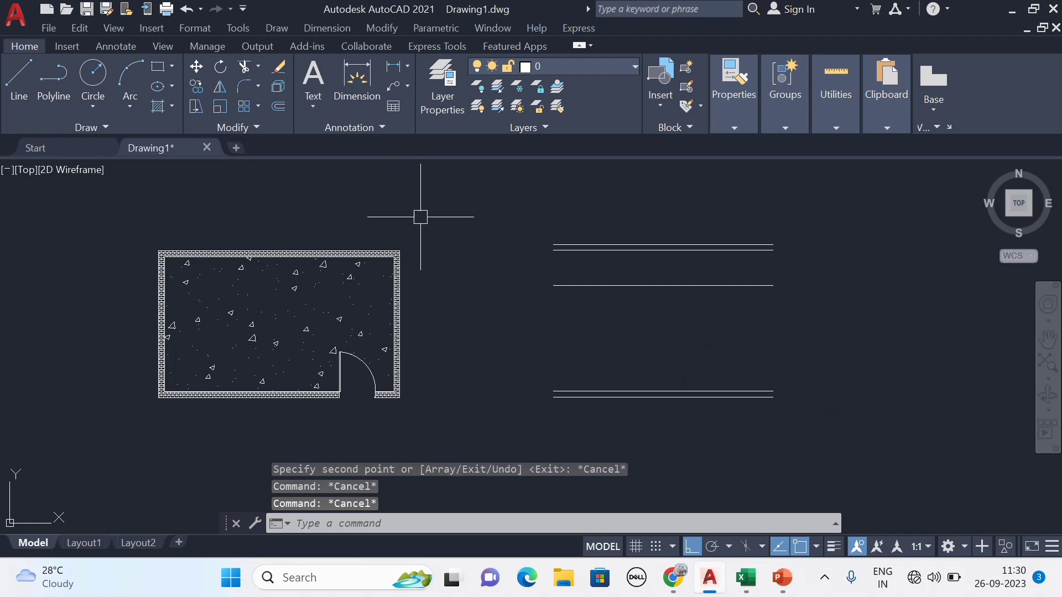
Step: Draw a vertical line joining the left ends of the topmost and bottommost horizontal lines
scroll(550, 249, up, 3)
scroll(517, 263, down, 4)
scroll(520, 287, up, 2)
middle_drag(522, 301, 522, 331)
key(Escape)
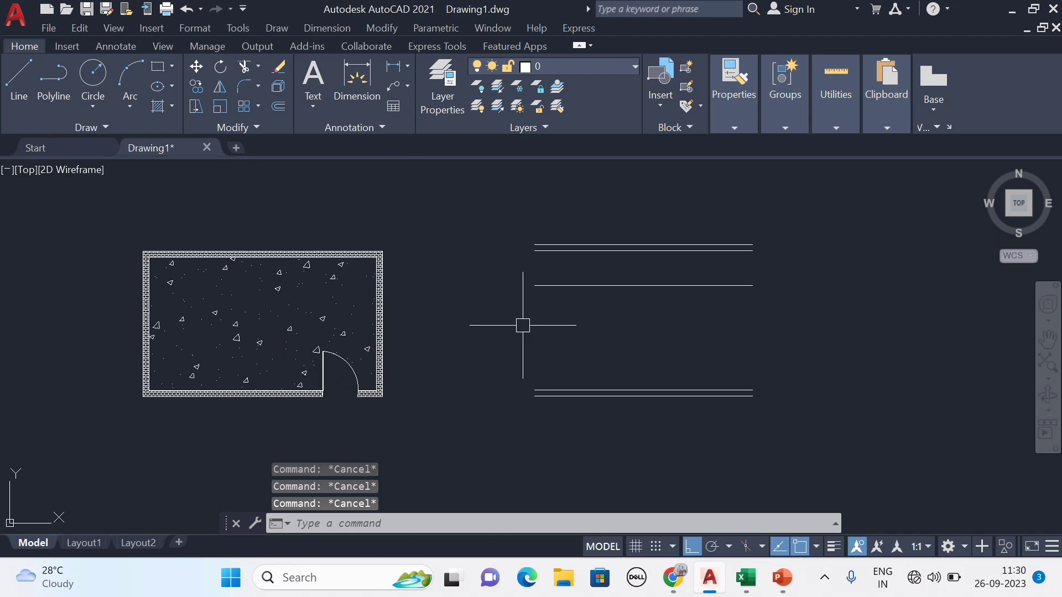
text(l)
key(Return)
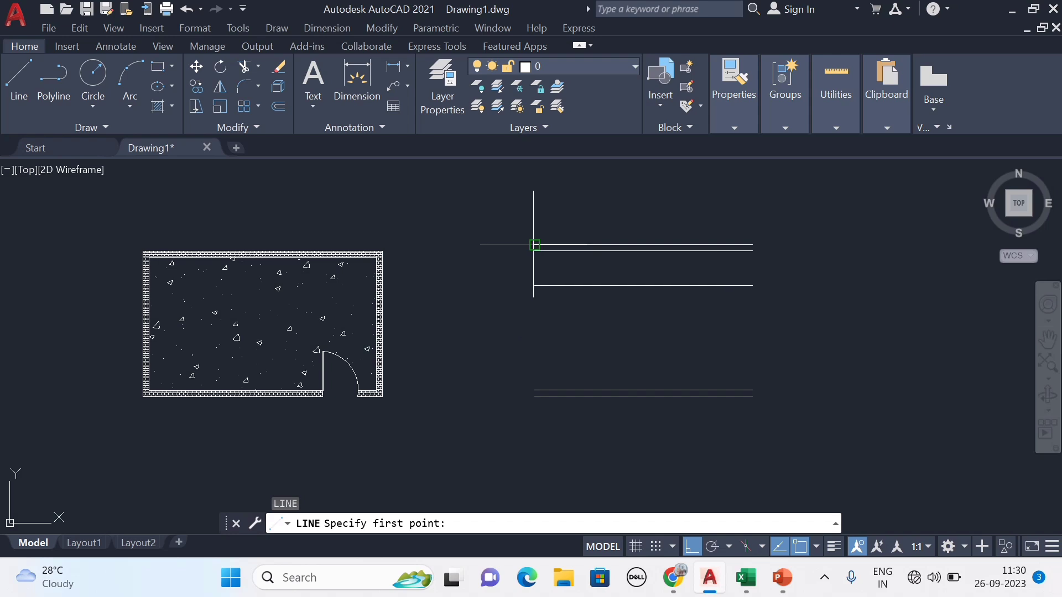
click(535, 244)
click(535, 396)
key(Escape)
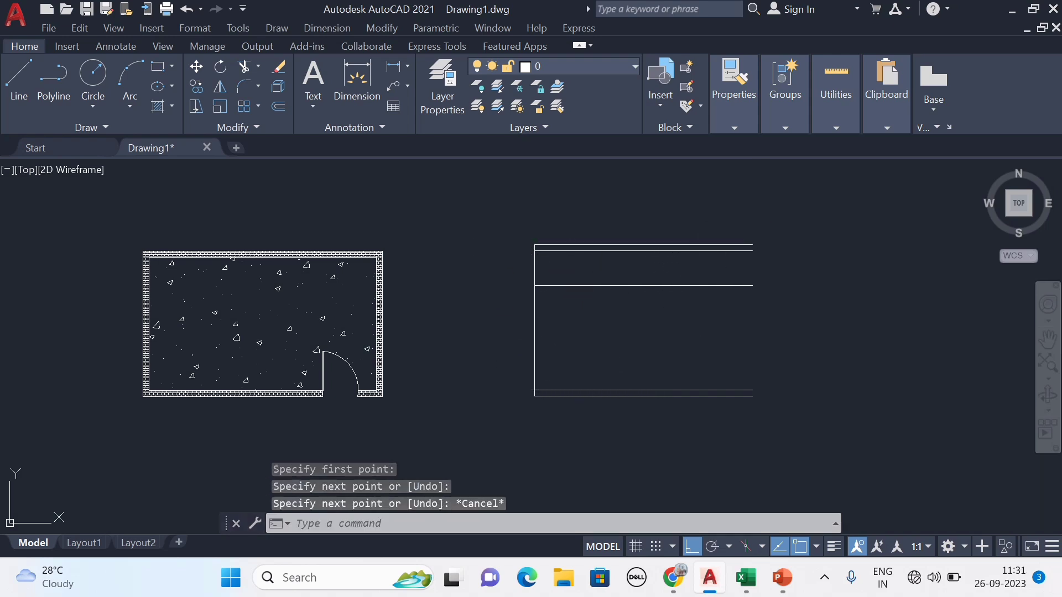
Step: Close the outline with a vertical line joining the right ends of the topmost and bottommost horizontal lines
right_click(764, 206)
click(796, 217)
click(752, 245)
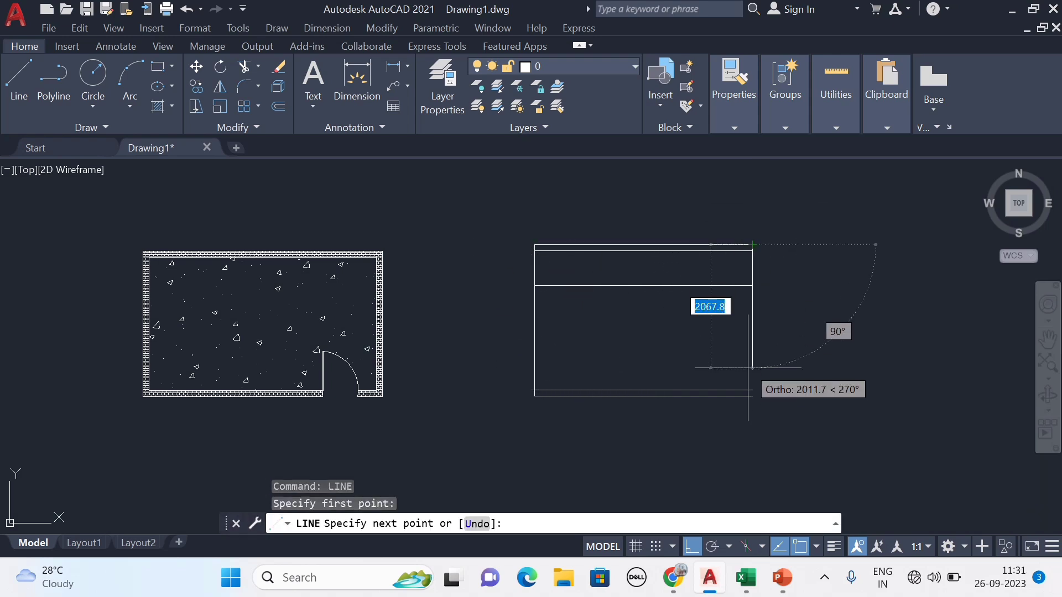
click(752, 396)
key(Escape)
scroll(758, 346, up, 4)
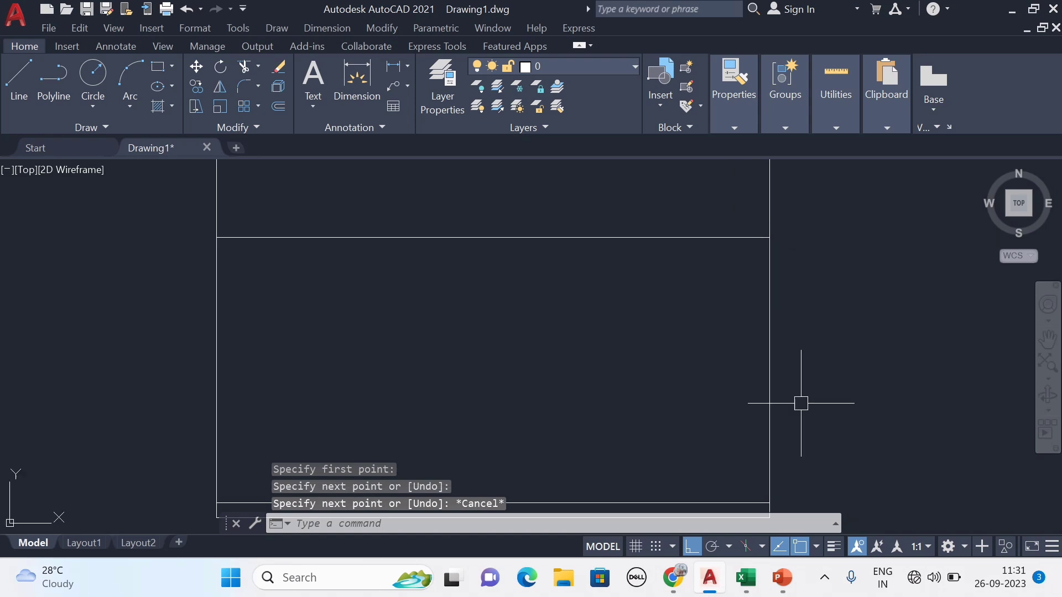
scroll(801, 403, down, 5)
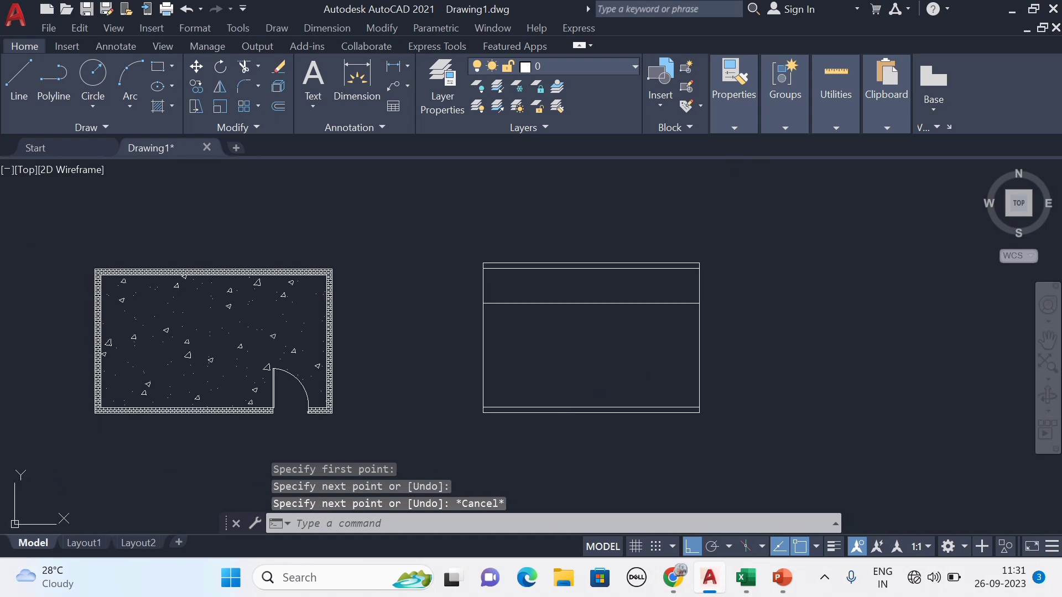
mouse_move(504, 391)
middle_down()
mouse_move(495, 374)
mouse_move(526, 367)
middle_up()
scroll(516, 360, up, 2)
scroll(528, 360, down, 2)
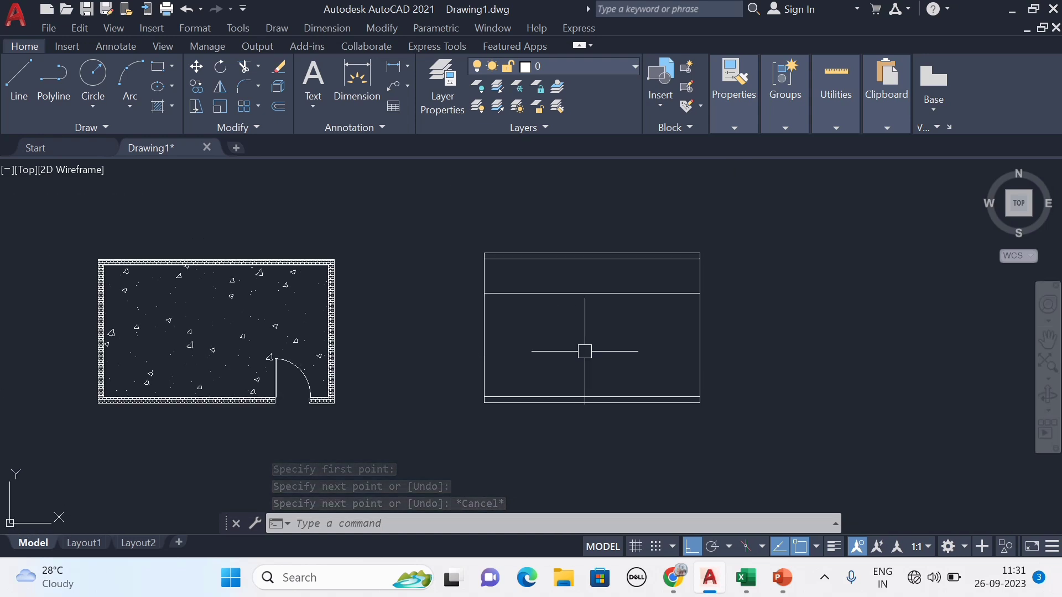
middle_drag(527, 415, 613, 429)
scroll(562, 403, up, 2)
scroll(570, 413, down, 2)
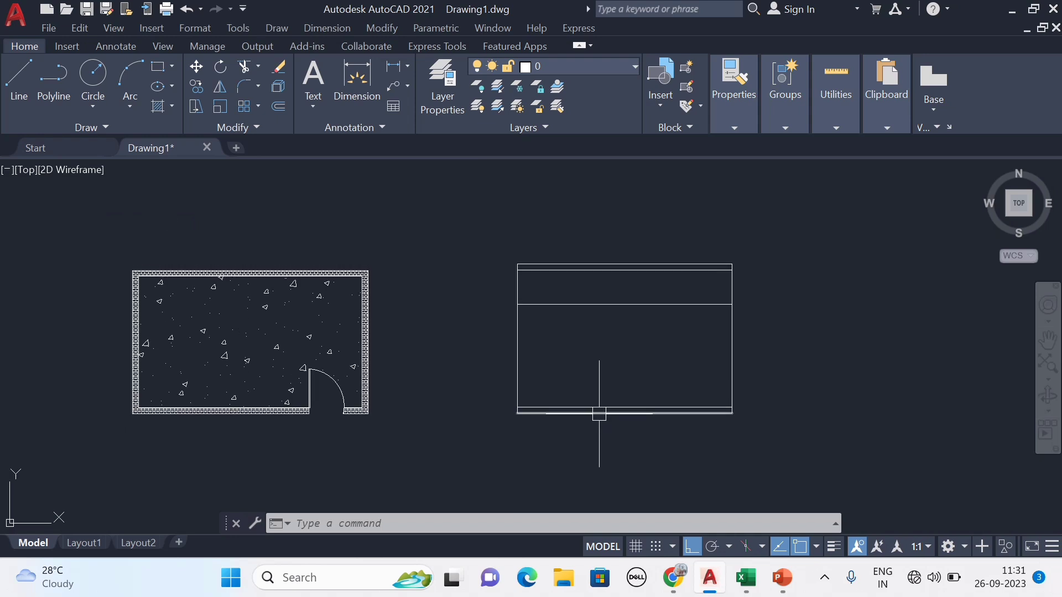
middle_drag(794, 394, 786, 389)
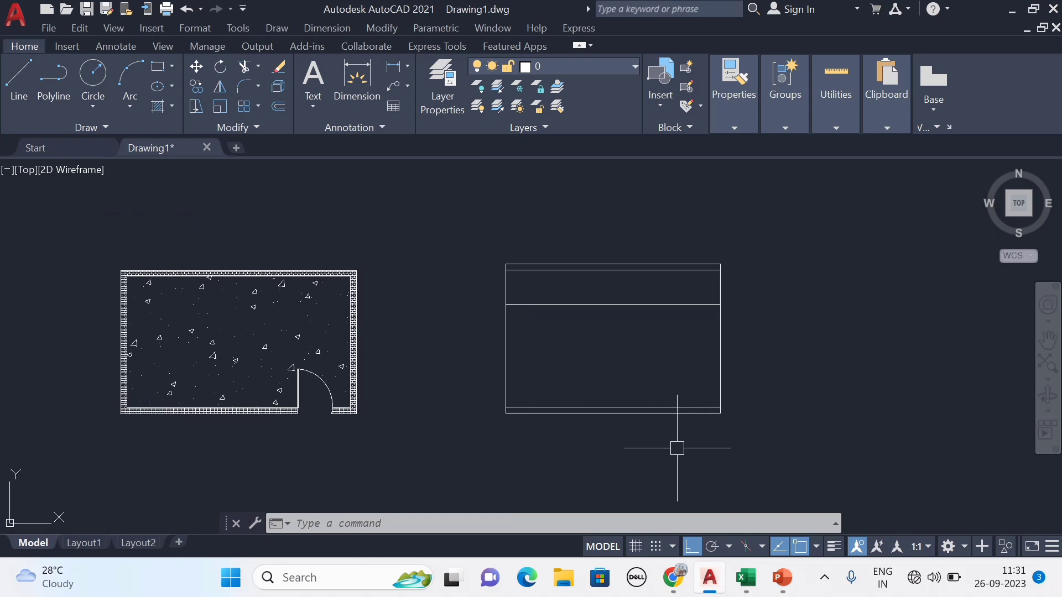
mouse_move(677, 448)
middle_down()
mouse_move(720, 434)
mouse_move(666, 444)
middle_up()
scroll(523, 345, up, 2)
scroll(524, 345, down, 2)
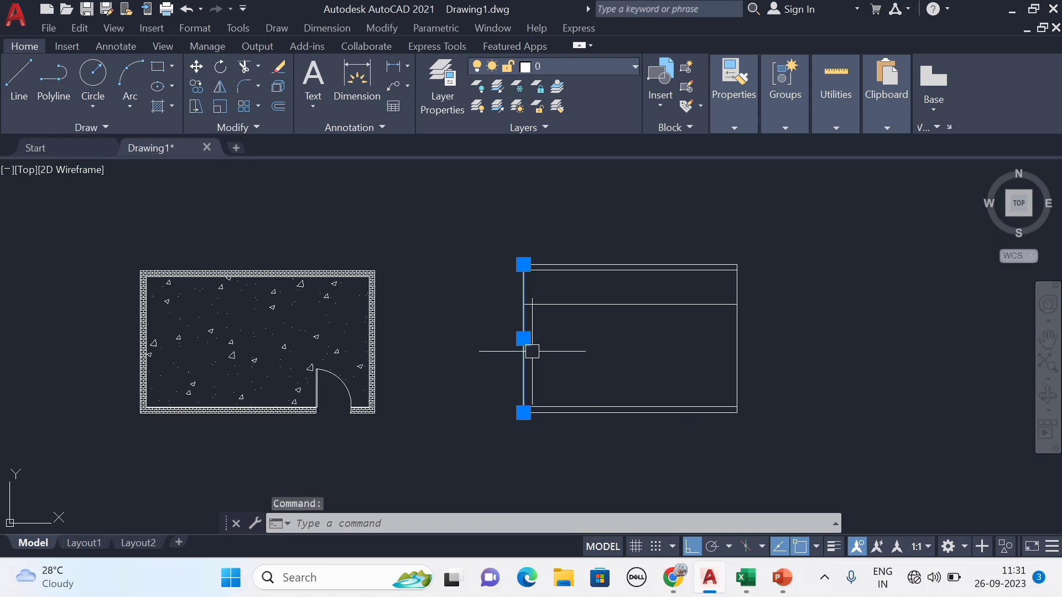
Step: Copy the outline's left vertical line 100 units inward from its midpoint
text(co)
key(Return)
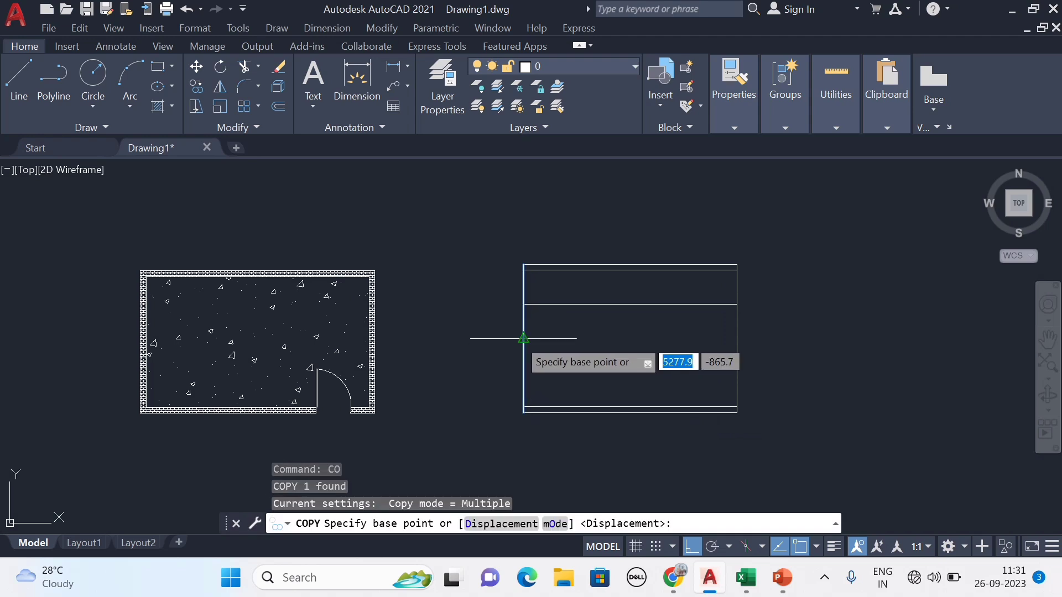
click(523, 339)
scroll(532, 342, up, 2)
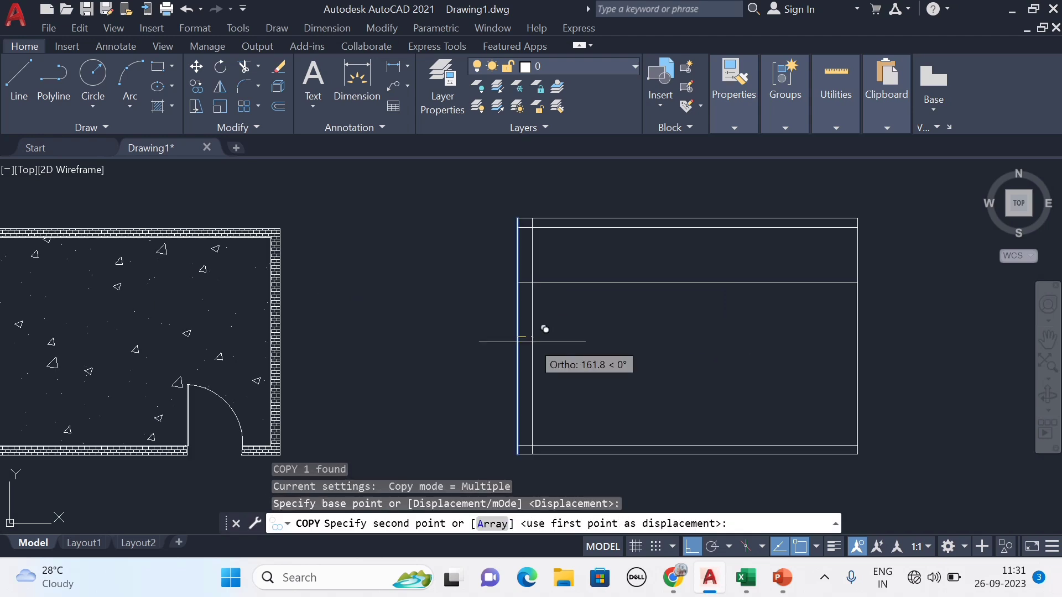
text(100)
key(Return)
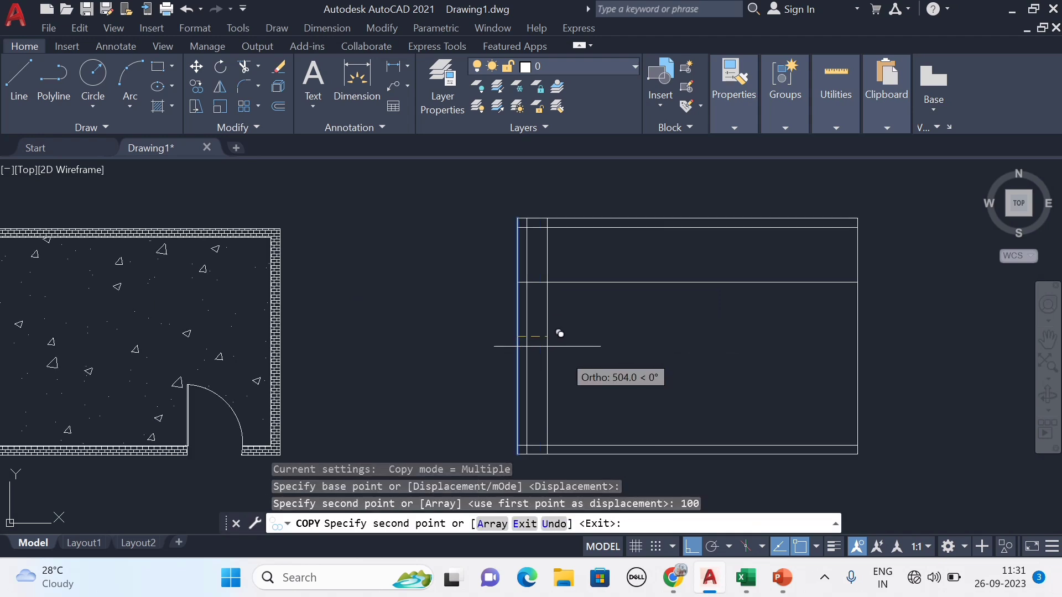
key(Escape)
click(855, 330)
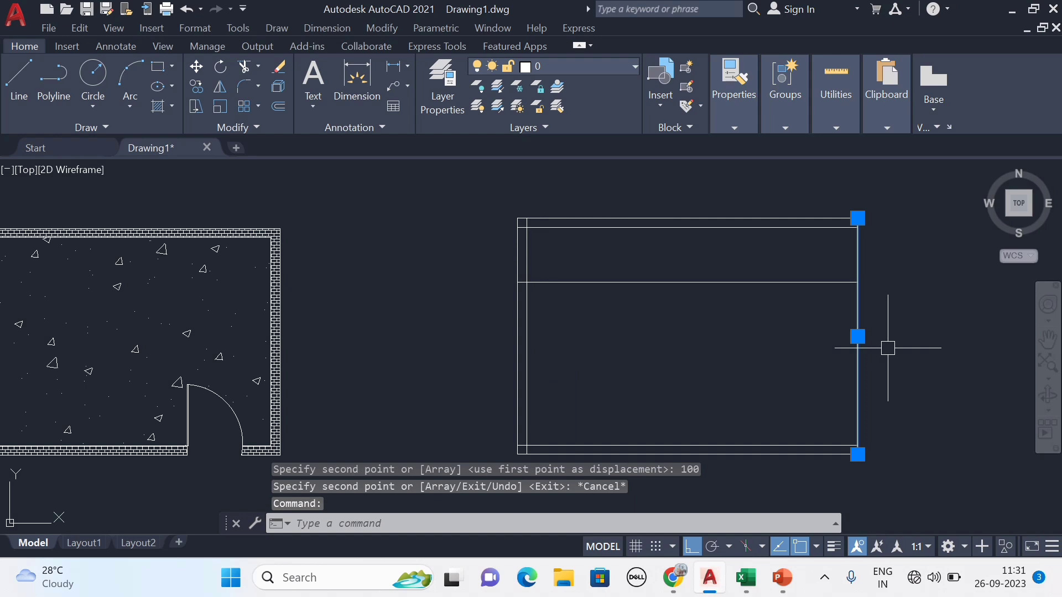
text(o)
key(Return)
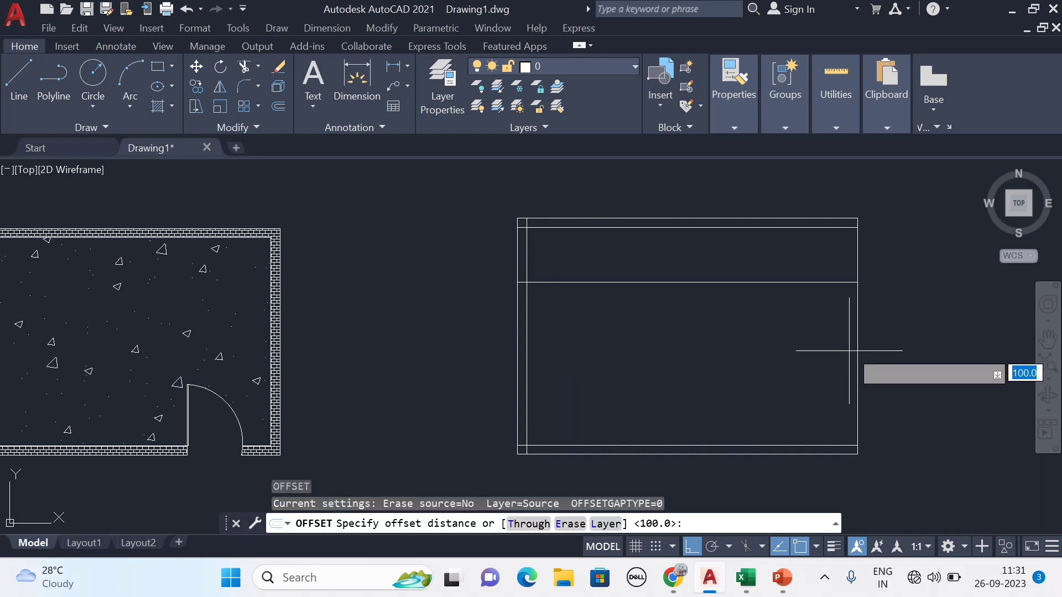
click(856, 349)
key(Escape)
Step: Copy the outline's right vertical line 100 units inward
click(857, 342)
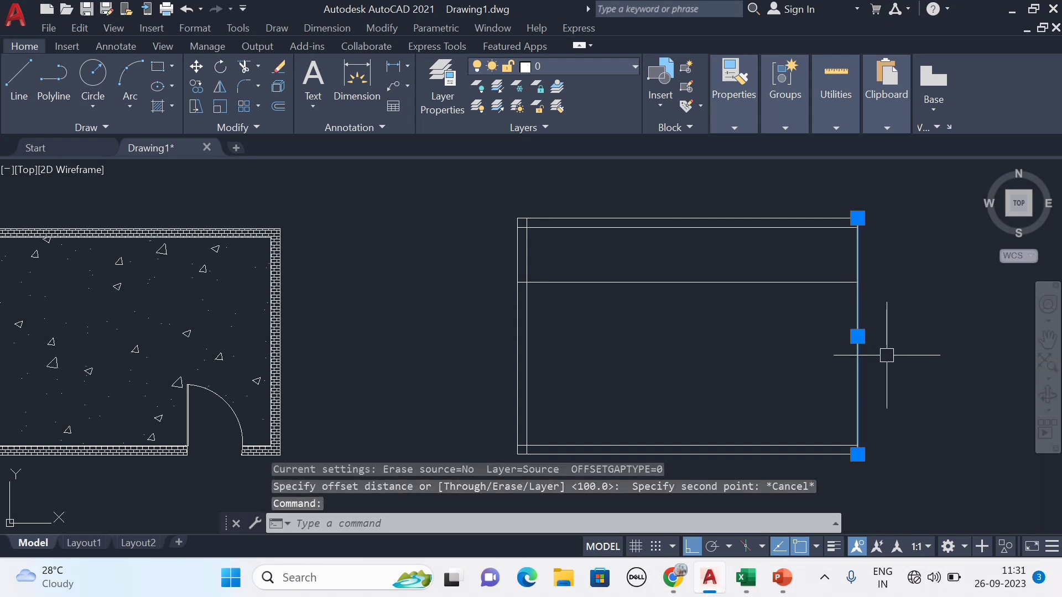
text(co)
key(Return)
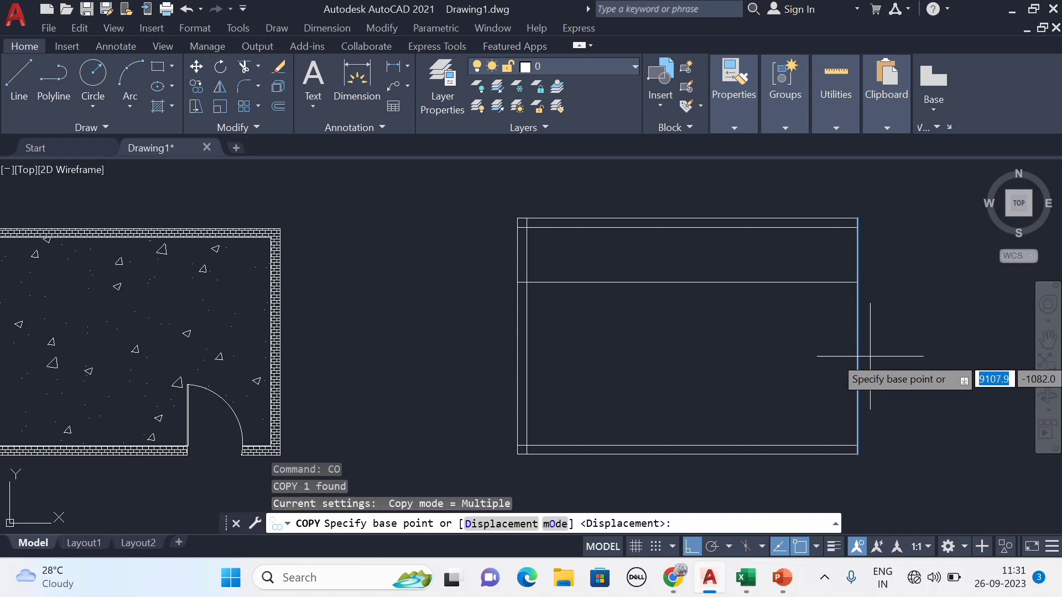
click(857, 361)
text(100)
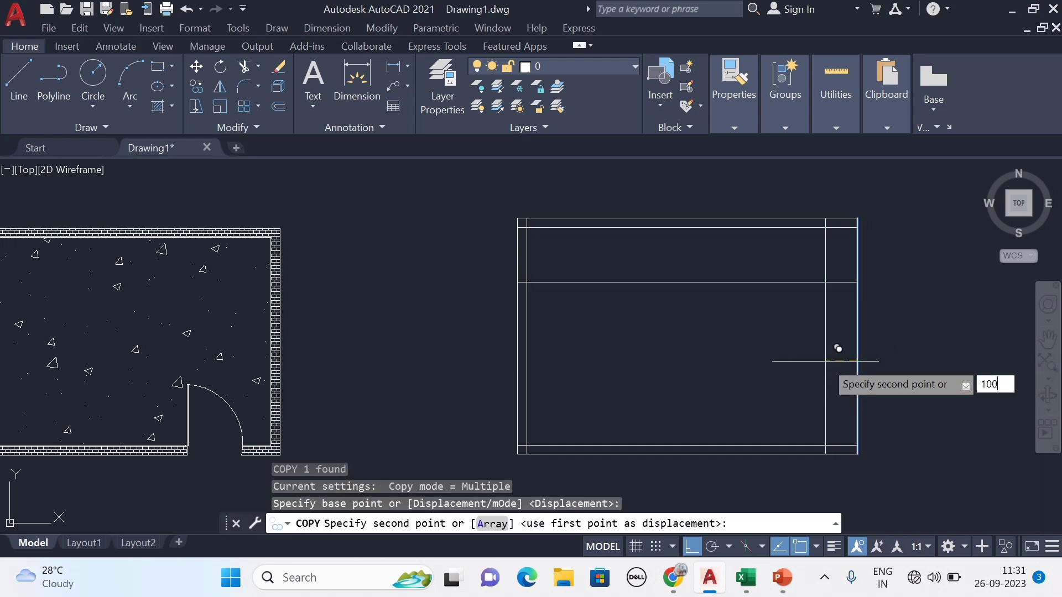
key(Return)
key(Escape)
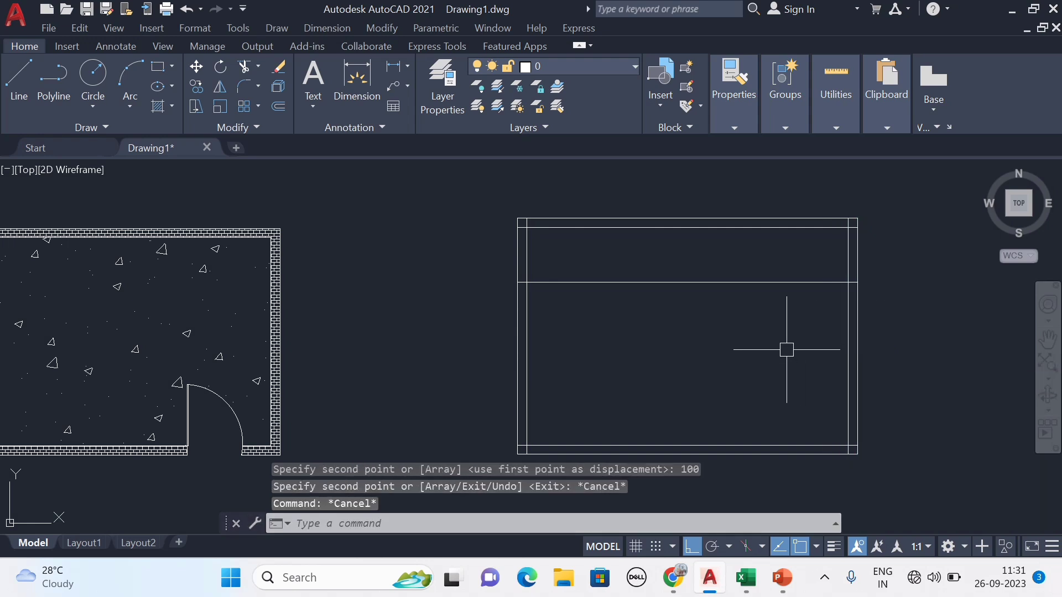
Step: Trim the three inner horizontal lines where they cross the gap between the two left vertical lines
text(TR)
key(Return)
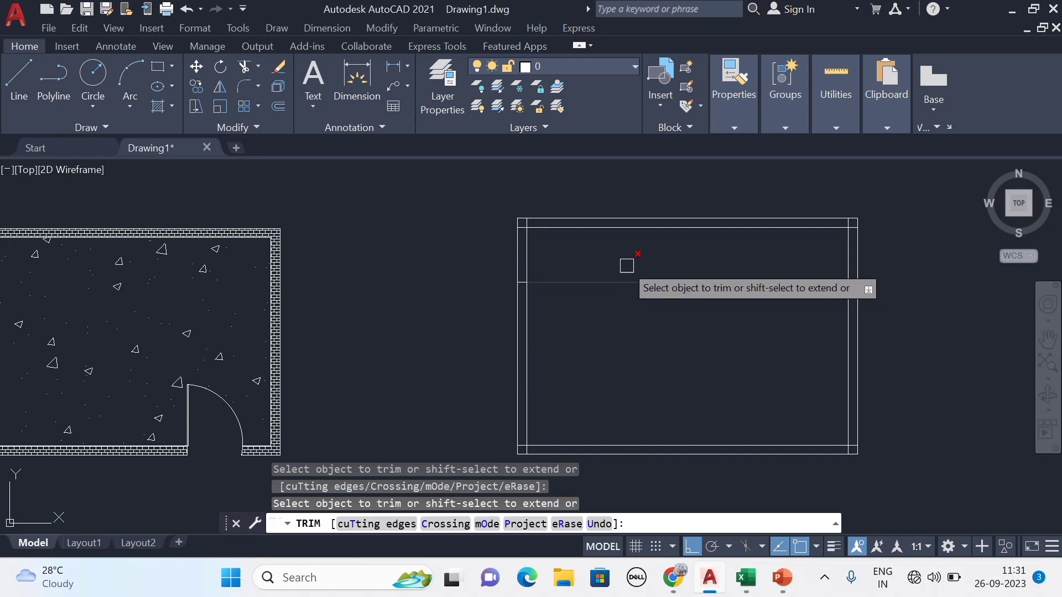
scroll(514, 218, up, 5)
drag(514, 220, 518, 407)
scroll(519, 407, down, 4)
middle_drag(518, 407, 526, 233)
scroll(526, 359, up, 6)
scroll(526, 364, up, 4)
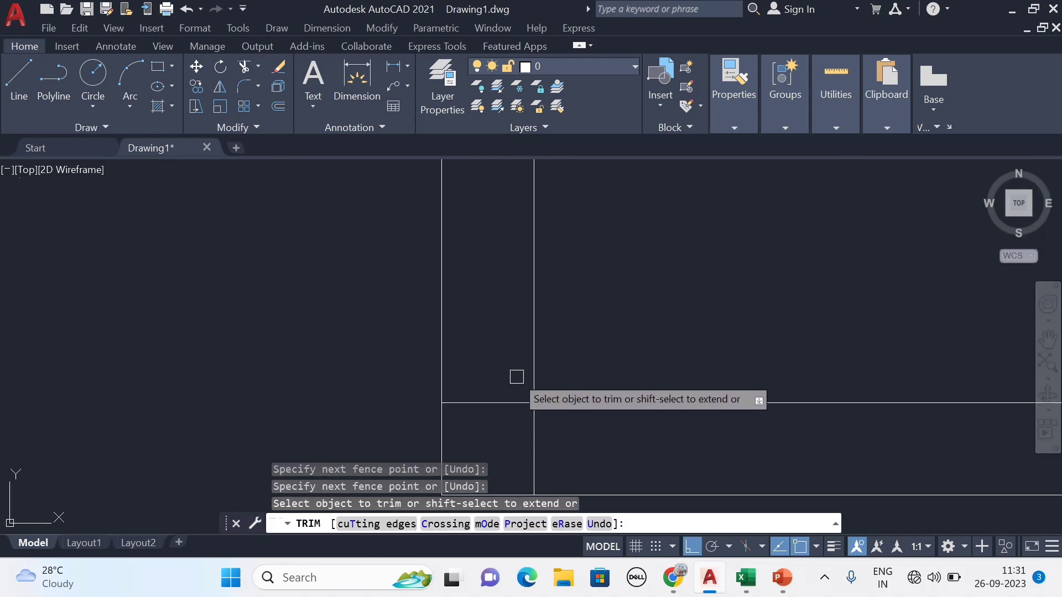
drag(474, 422, 485, 385)
scroll(482, 385, down, 5)
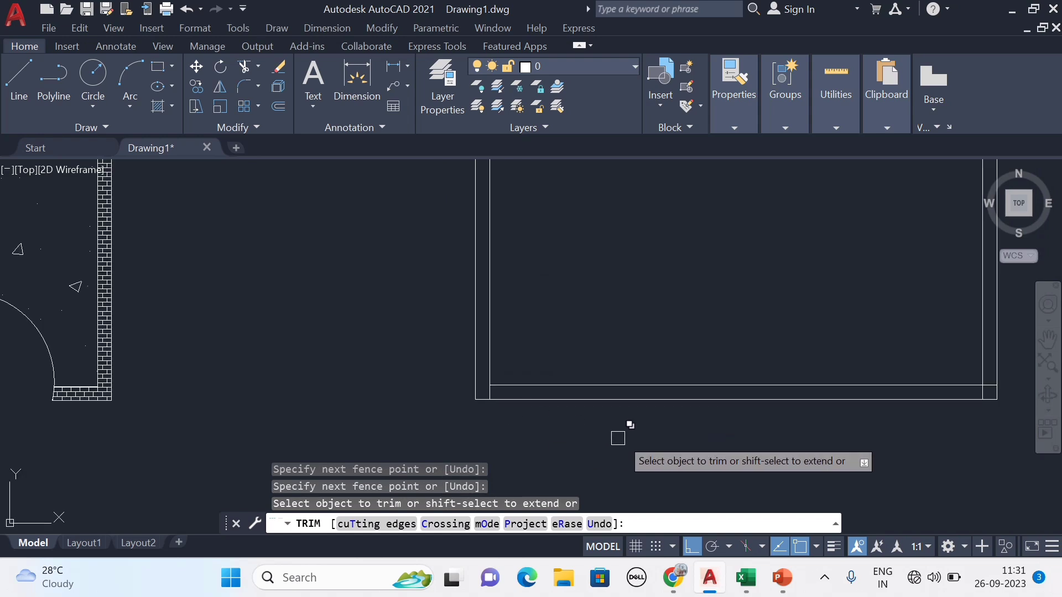
Step: Trim the three inner horizontal lines where they cross the gap between the two right vertical lines
middle_drag(797, 398, 681, 405)
scroll(907, 384, up, 3)
scroll(893, 384, up, 3)
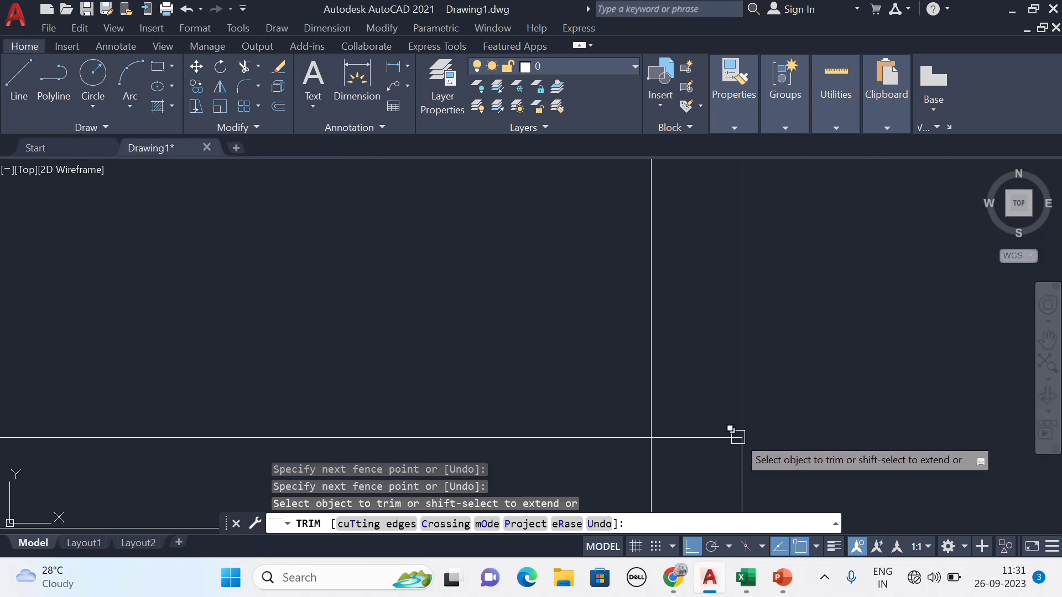
click(679, 437)
scroll(680, 457, down, 5)
middle_drag(688, 243, 706, 336)
scroll(707, 310, up, 5)
middle_drag(707, 268, 724, 438)
scroll(705, 252, down, 4)
scroll(705, 205, up, 4)
scroll(696, 216, down, 5)
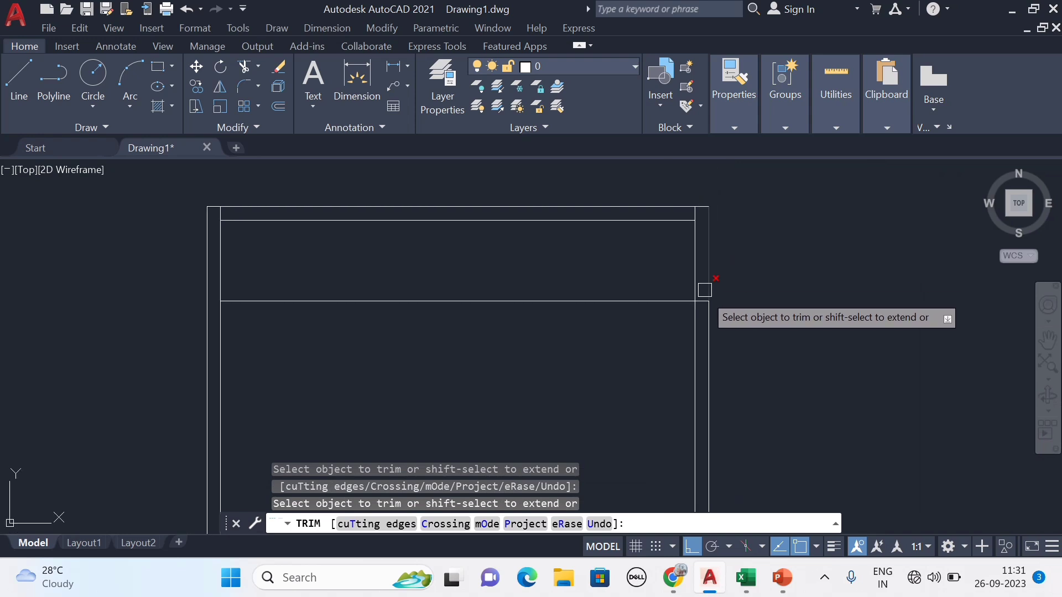
scroll(686, 275, up, 2)
scroll(774, 277, down, 6)
key(Escape)
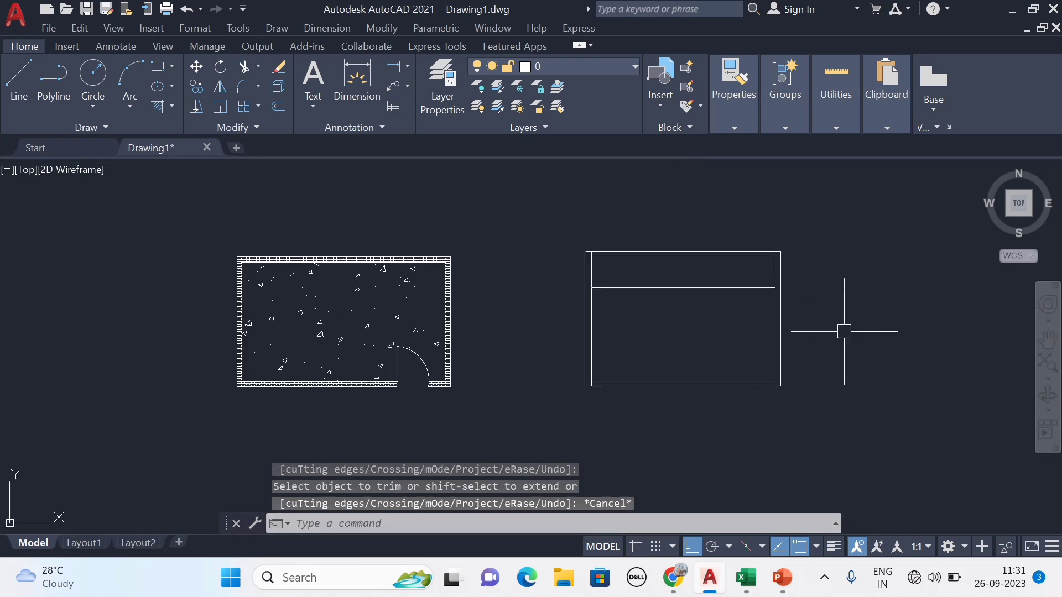
Step: Trim the inner left vertical line's short end below the lower inner horizontal line
scroll(546, 384, up, 5)
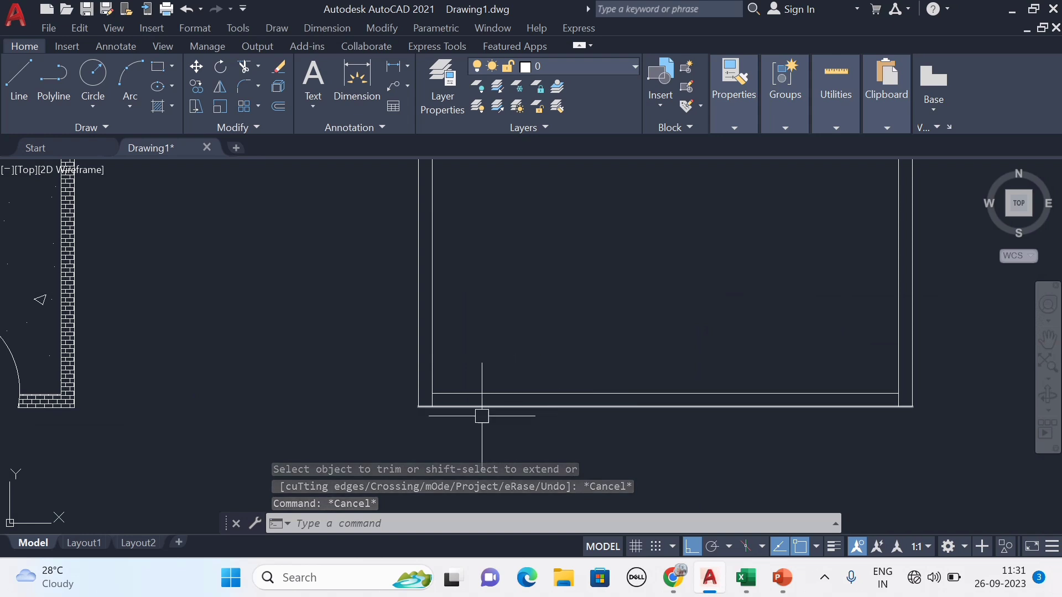
scroll(437, 409, up, 3)
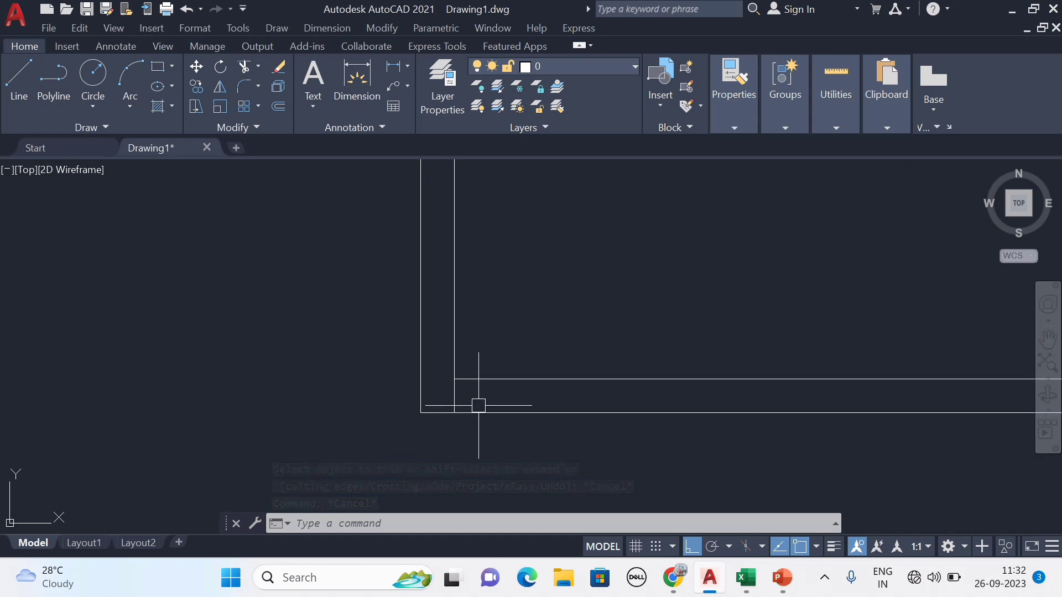
text(r)
key(Return)
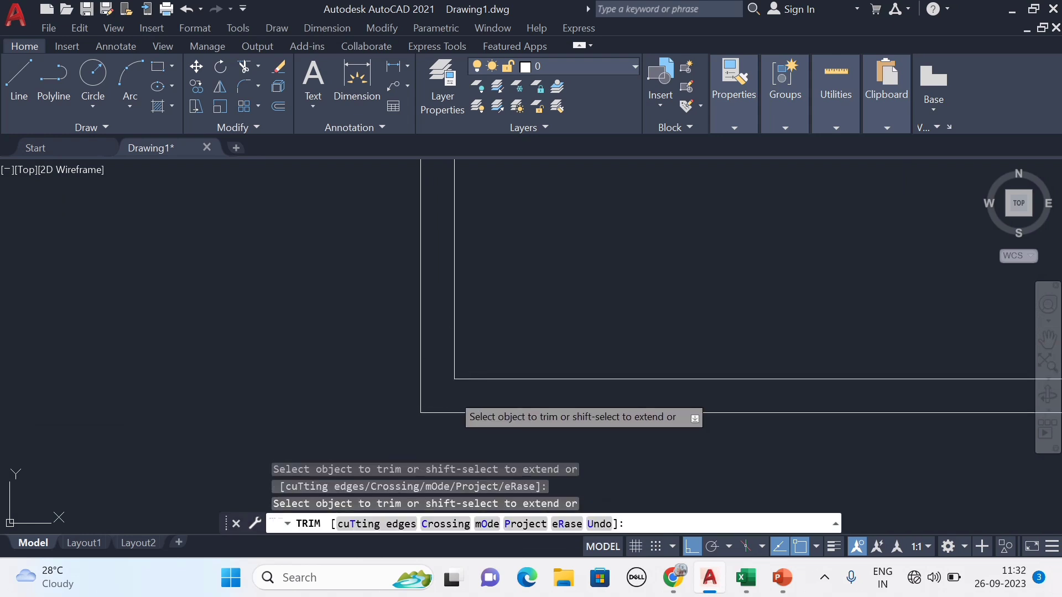
key(Escape)
Step: Stretch the left end of the lower inner horizontal line out to the outer left vertical line
click(501, 385)
click(453, 385)
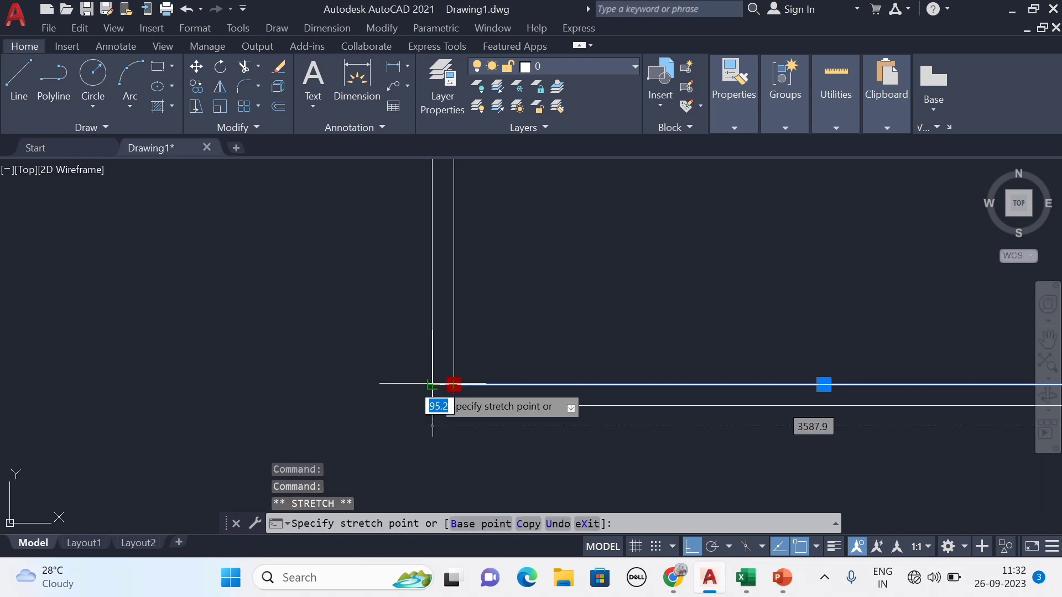
click(432, 384)
key(Escape)
scroll(481, 403, down, 4)
Step: Trim the inner right vertical line's short end below the lower inner horizontal line
scroll(729, 388, up, 6)
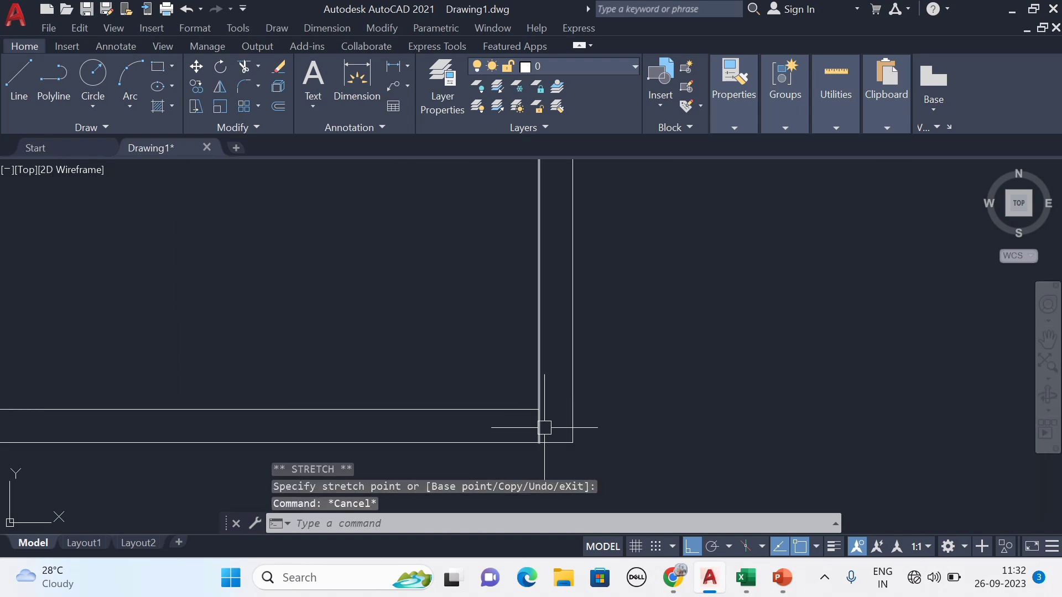
text(tr)
key(Return)
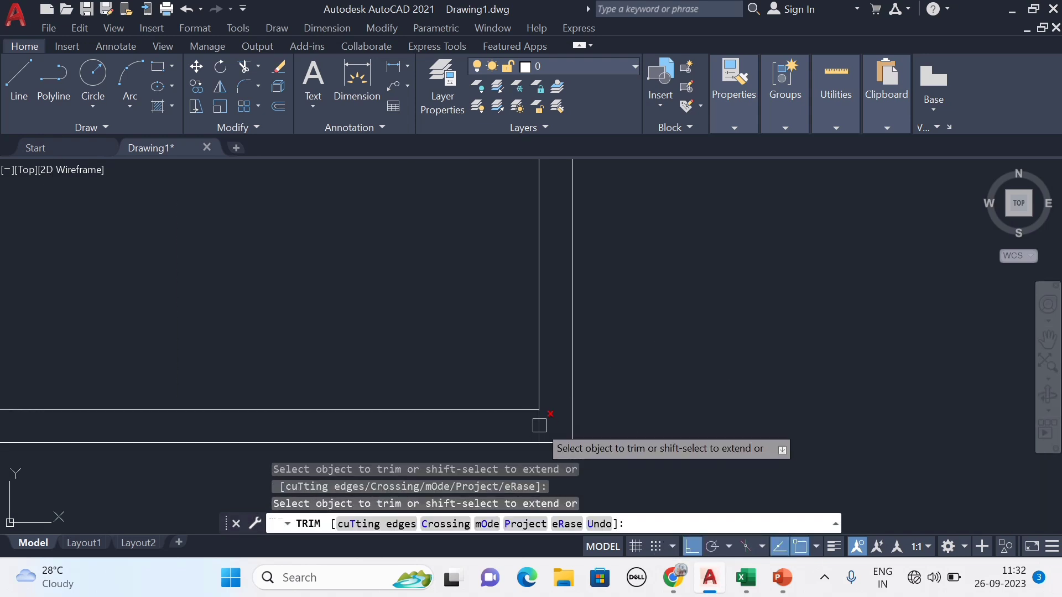
key(Escape)
Step: Stretch the right end of the lower inner horizontal line out to the outer right vertical line
click(539, 410)
click(548, 411)
key(Escape)
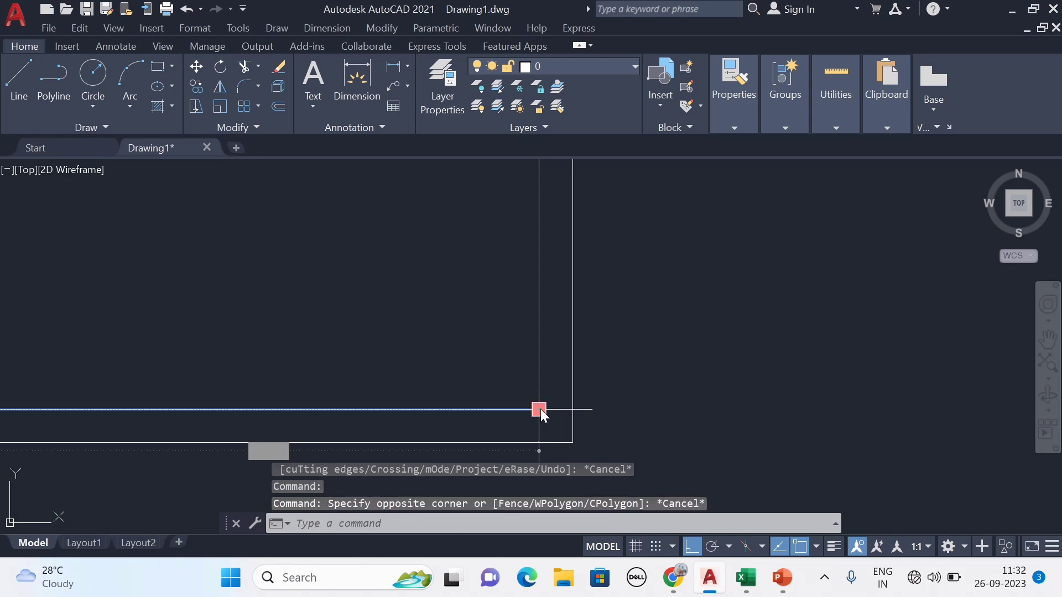
click(540, 409)
key(Escape)
Step: Hatch the narrow strip along the bottom of the outline with the AR-CONC pattern
scroll(694, 424, down, 3)
scroll(517, 391, up, 4)
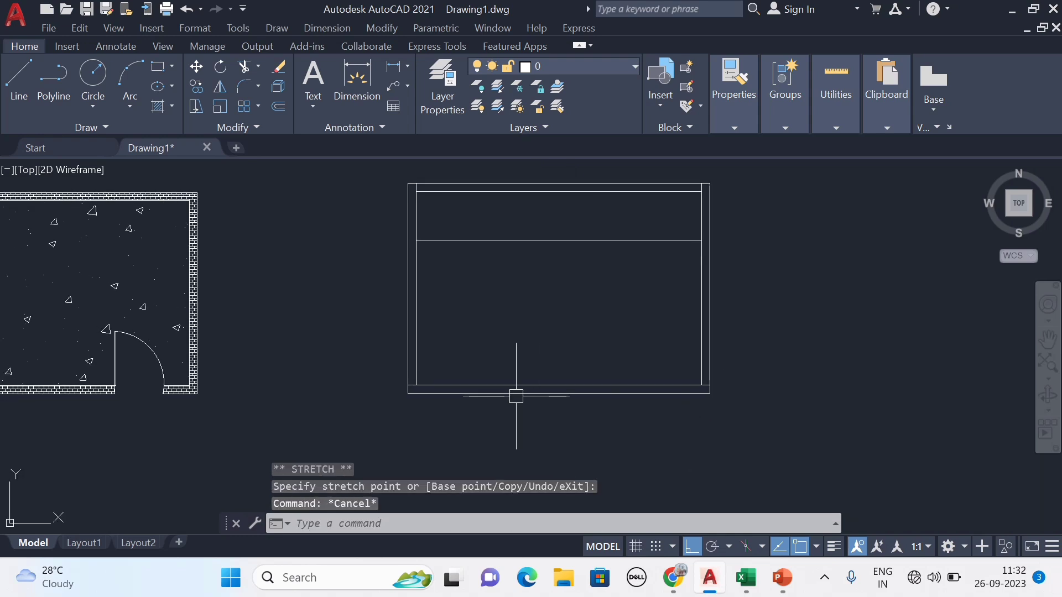
middle_drag(583, 392, 581, 491)
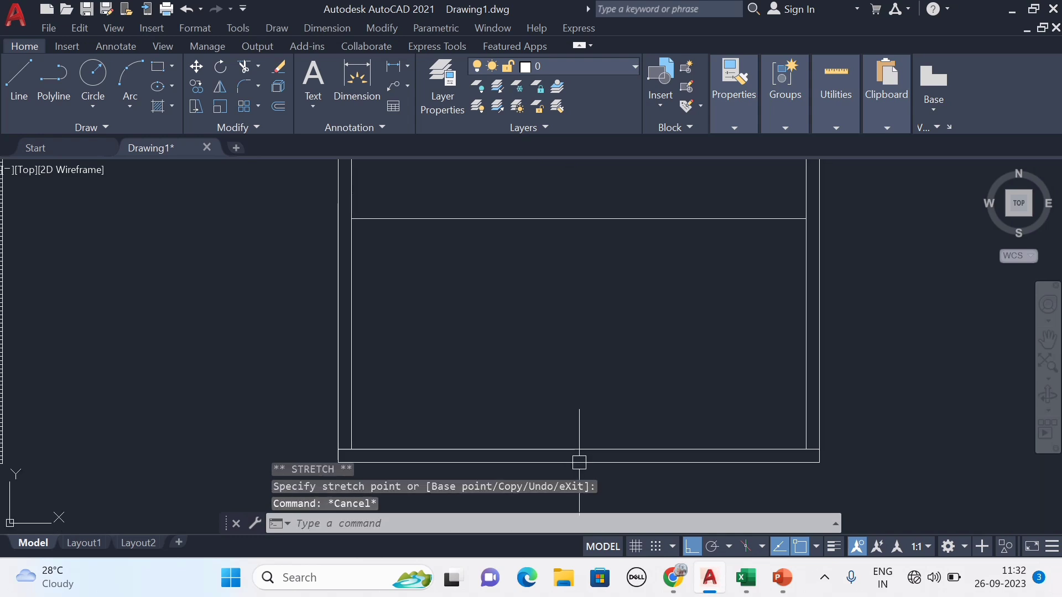
scroll(581, 491, down, 3)
key(Escape)
key(Escape)
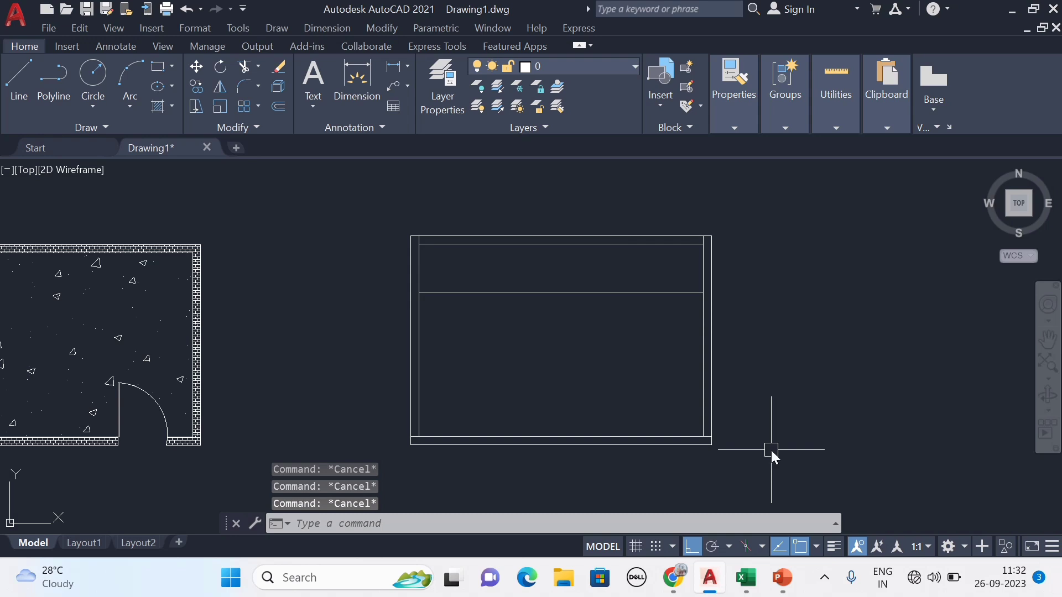
text(h)
key(Return)
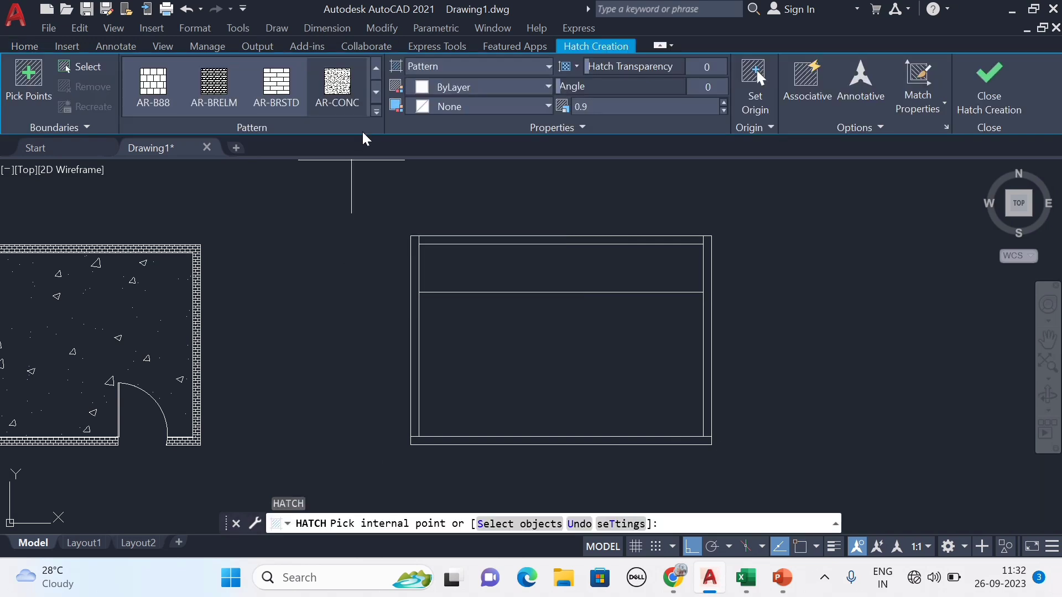
click(30, 80)
scroll(543, 446, up, 2)
click(546, 440)
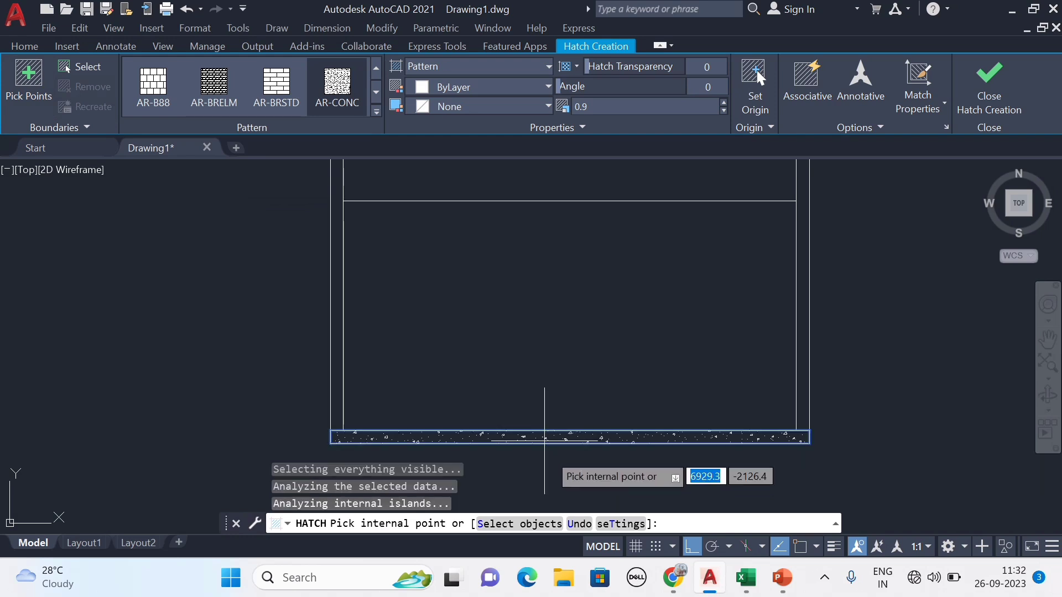
key(Escape)
Step: Stretch both ends of the upper inner horizontal line out to the outer left and right vertical lines
middle_drag(668, 294, 653, 429)
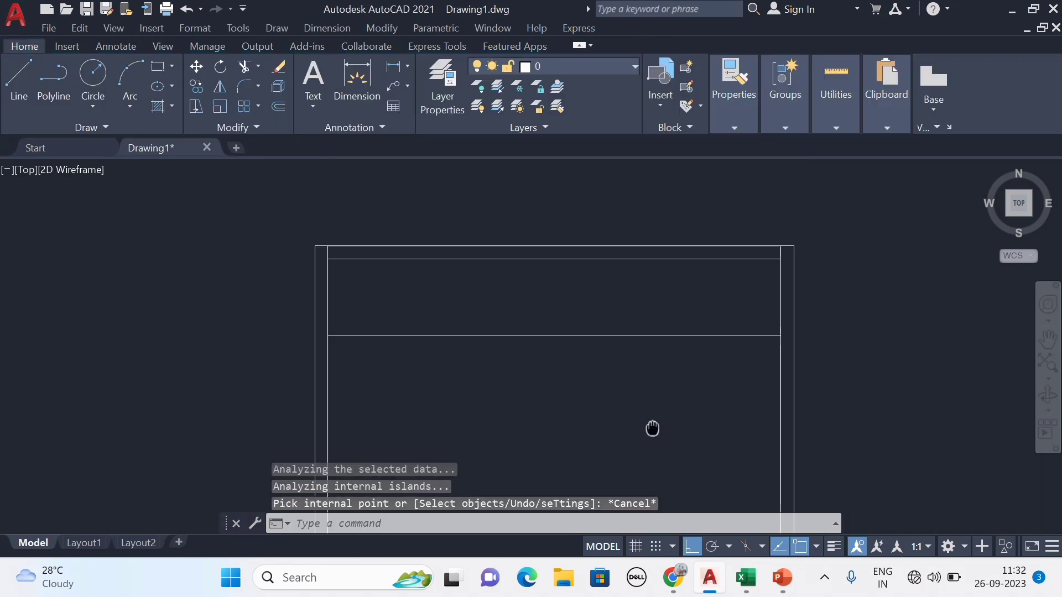
scroll(771, 257, up, 2)
click(715, 237)
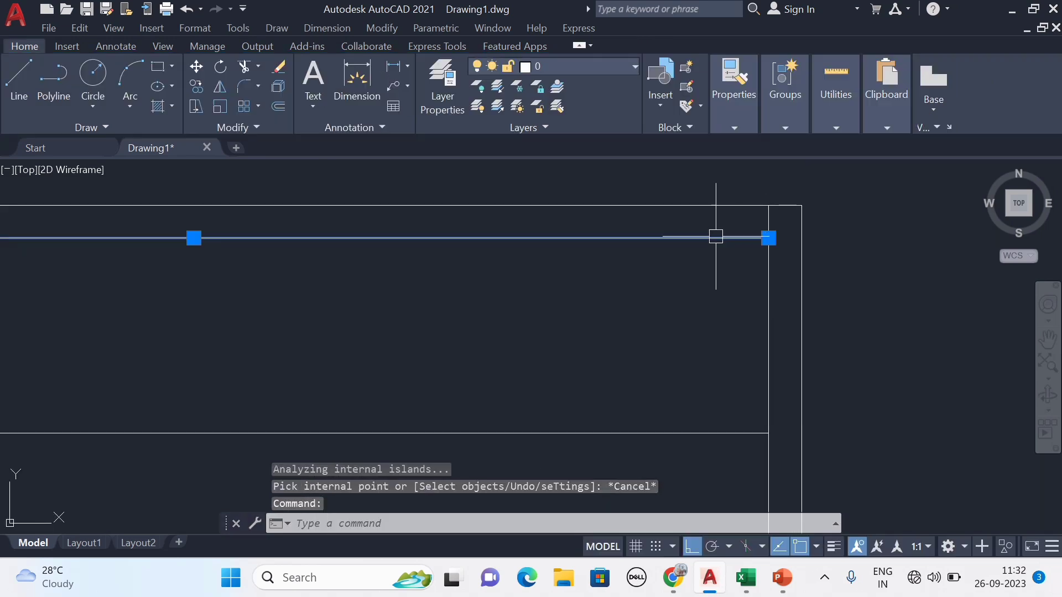
click(768, 238)
click(801, 238)
scroll(851, 277, down, 4)
scroll(395, 249, up, 4)
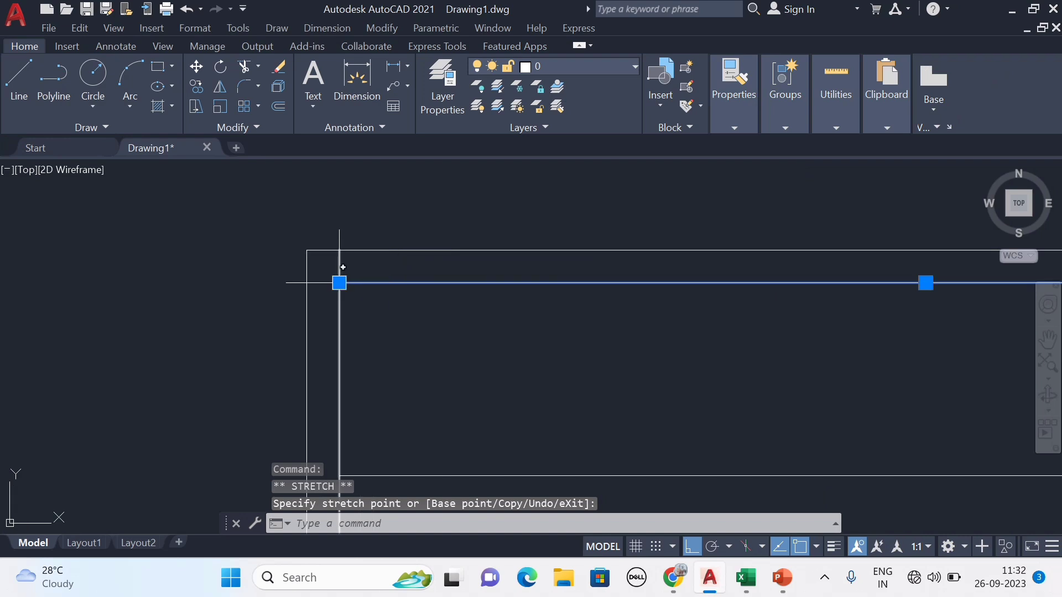
click(339, 282)
key(Escape)
key(Escape)
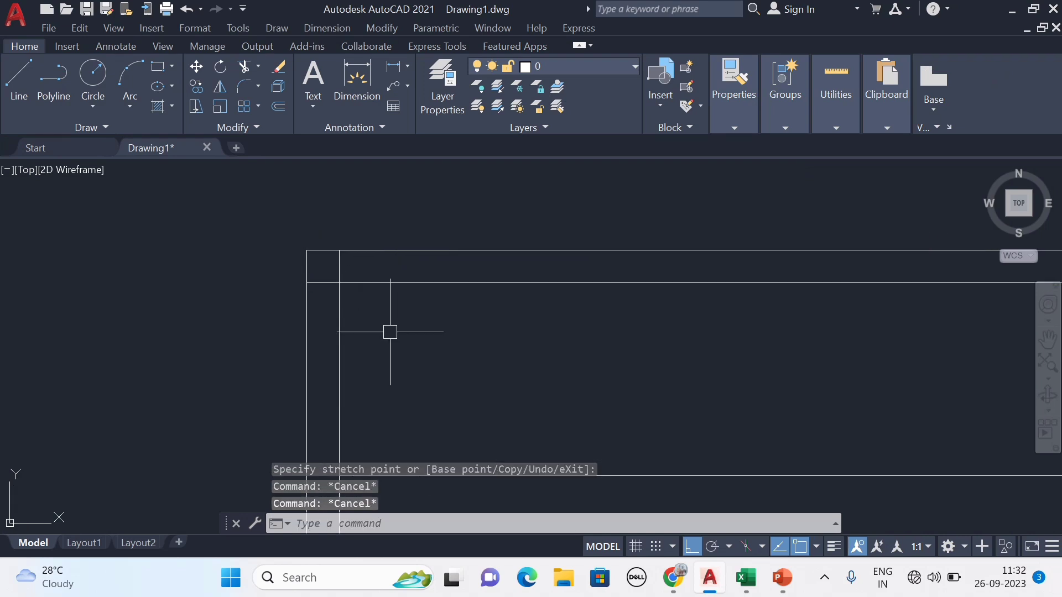
Step: Trim the short ends of both inner vertical lines above the upper inner horizontal line
key(Return)
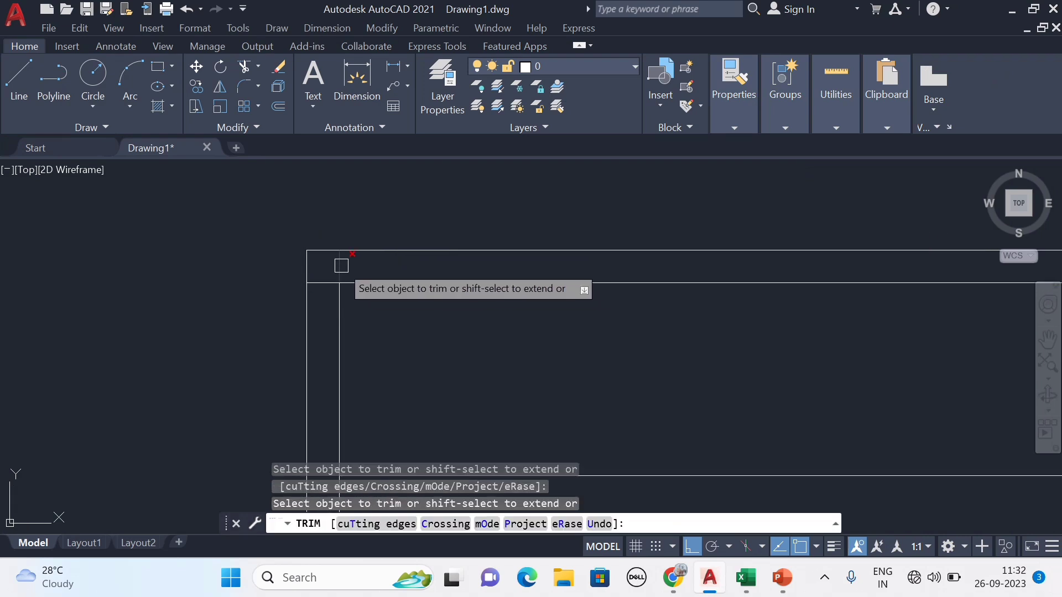
scroll(339, 277, down, 3)
scroll(631, 271, up, 5)
scroll(599, 272, up, 4)
click(643, 287)
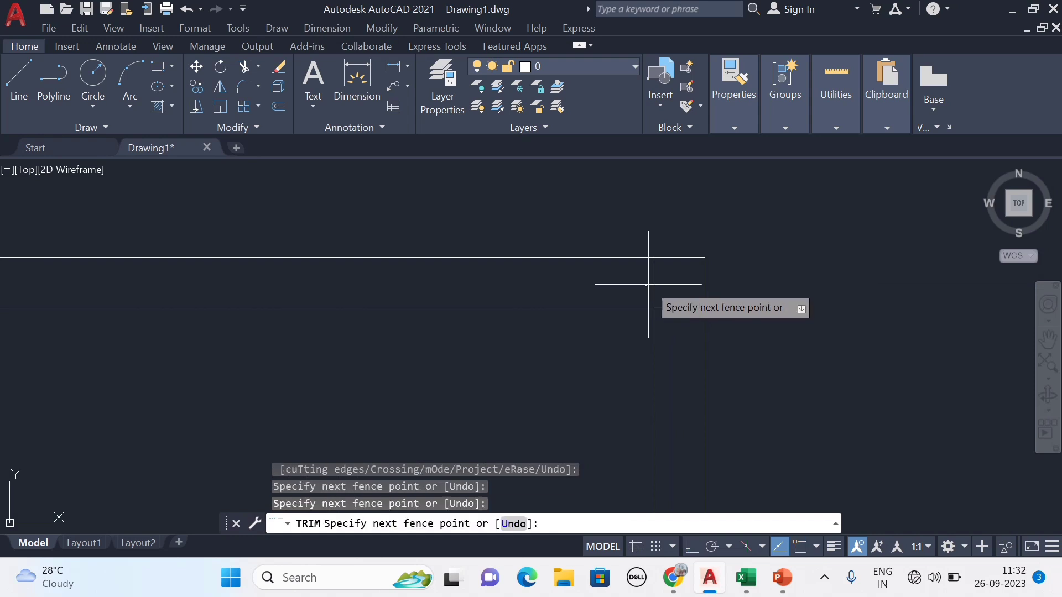
click(663, 274)
key(Escape)
key(Escape)
scroll(684, 289, down, 4)
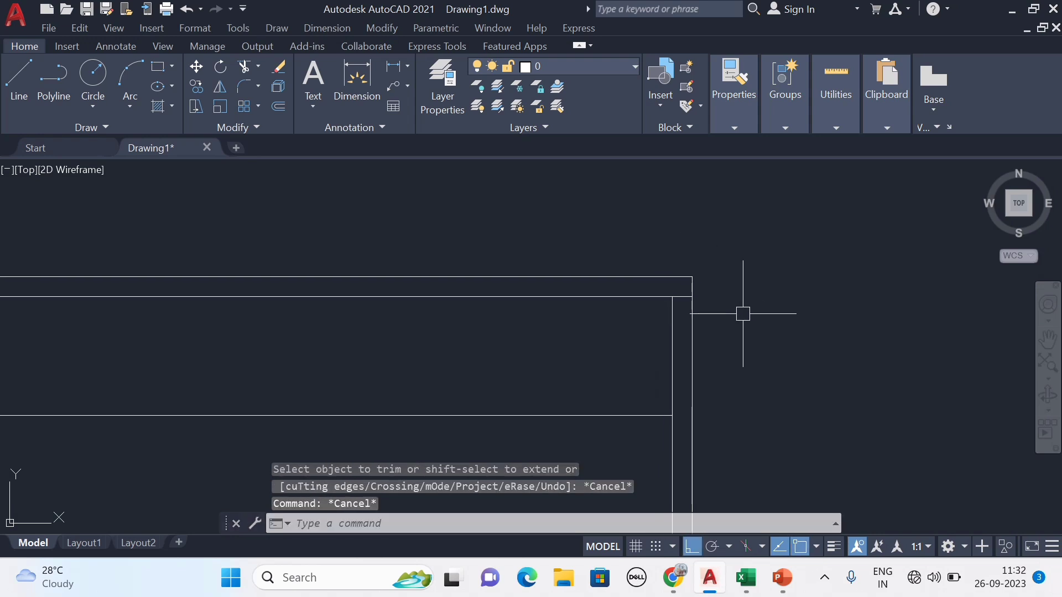
Step: Hatch the narrow strip along the top of the outline with the AR-CONC pattern
text(h)
key(Return)
scroll(743, 313, down, 2)
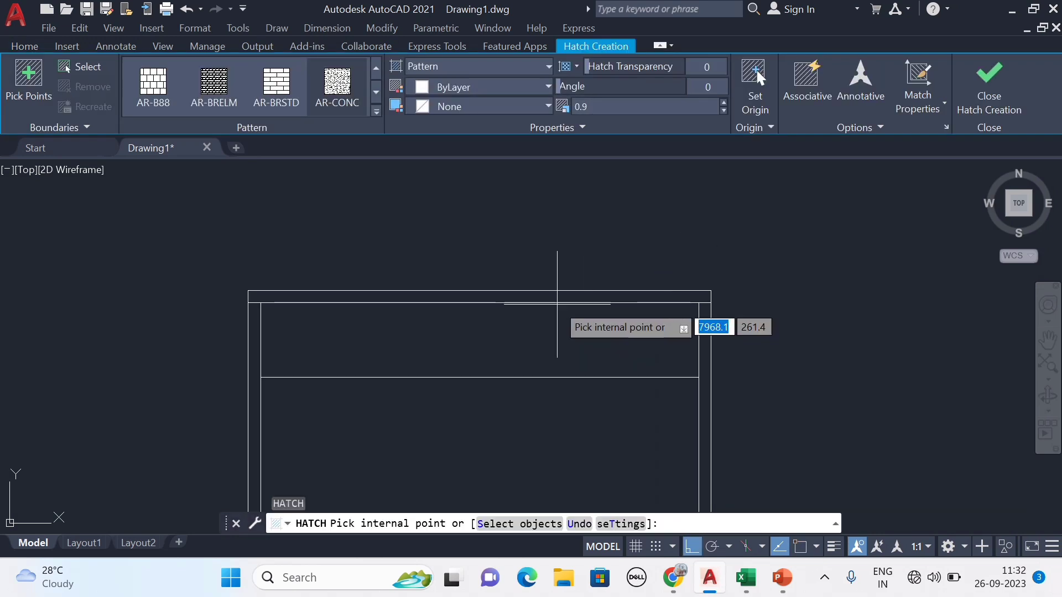
scroll(530, 295, up, 4)
click(529, 295)
scroll(529, 295, down, 3)
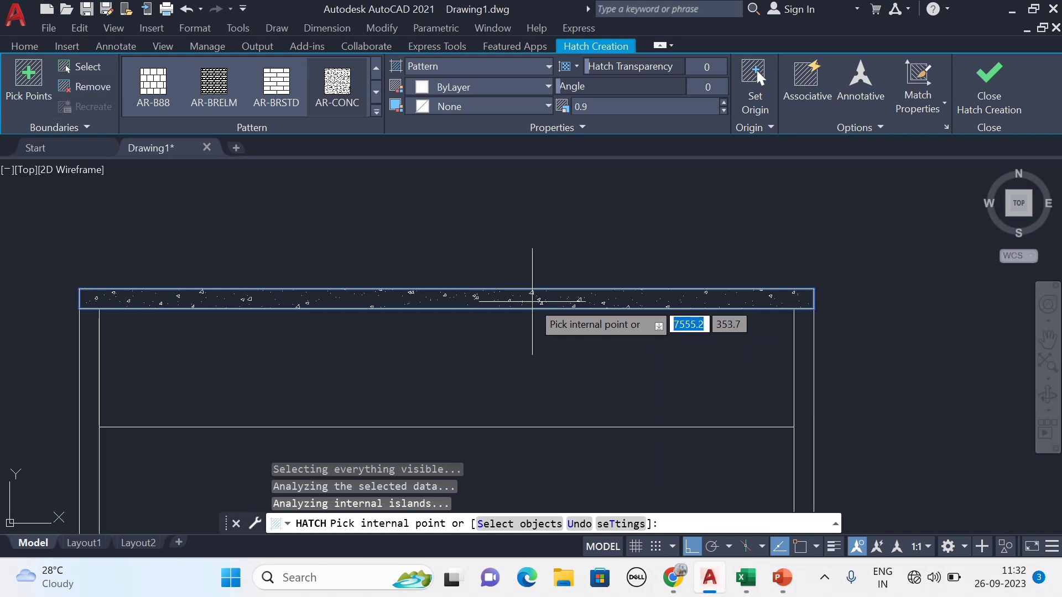
key(Escape)
Step: Offset the inner horizontal line below the top slab downward by 20
mouse_move(536, 301)
middle_down()
mouse_move(556, 350)
mouse_move(618, 263)
middle_up()
scroll(618, 264, down, 3)
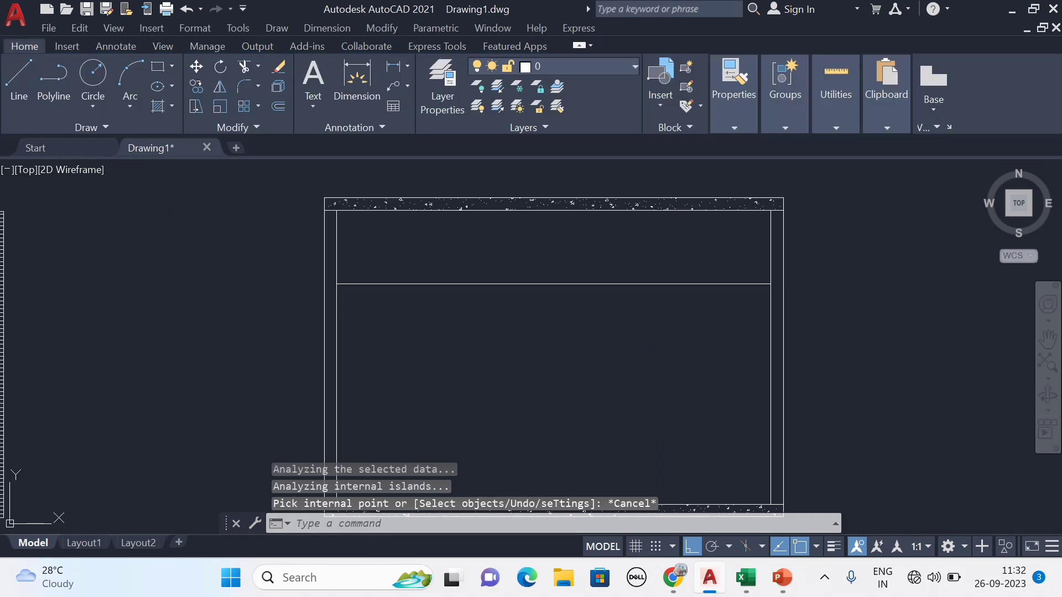
click(479, 284)
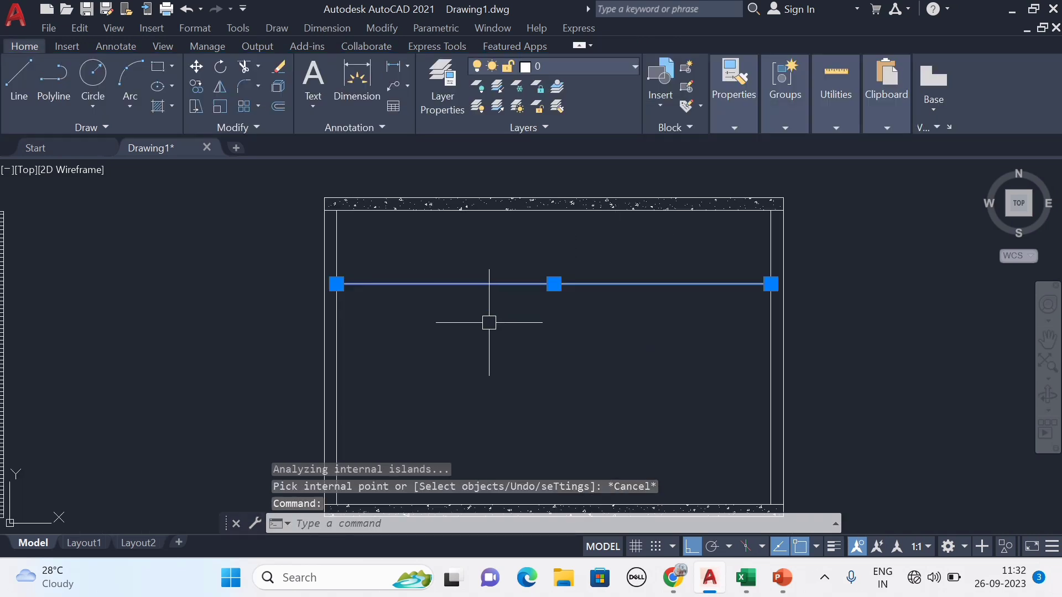
text(o)
key(Return)
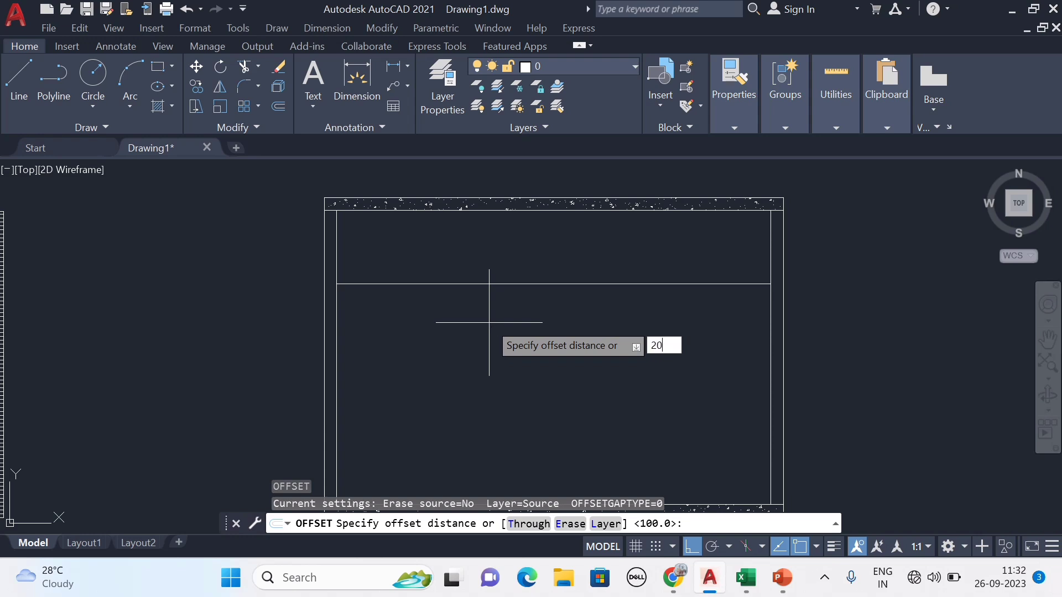
text(20)
key(Return)
click(485, 313)
key(Escape)
scroll(530, 355, down, 2)
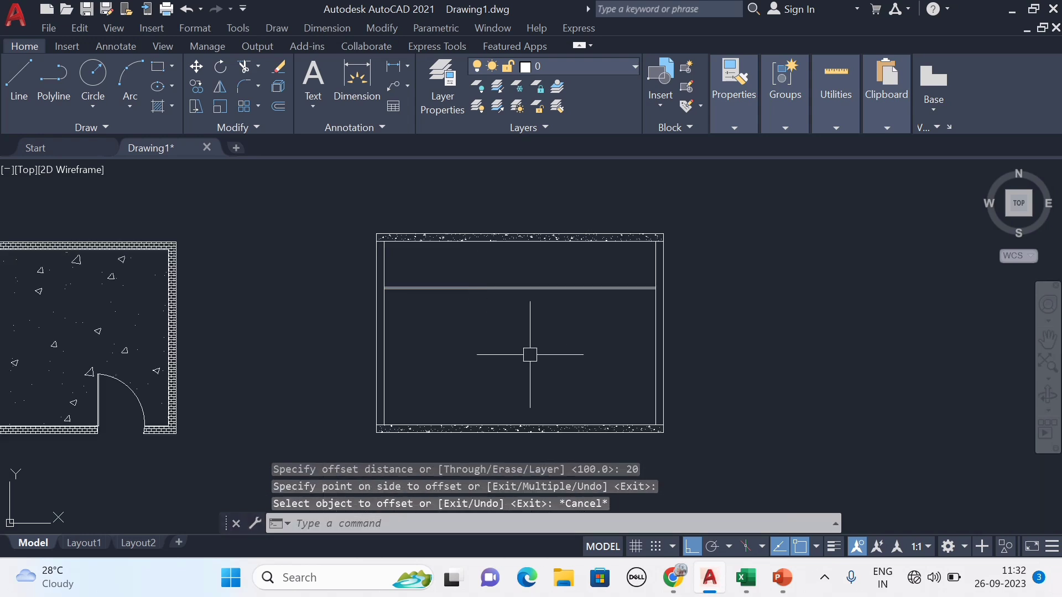
scroll(426, 282, up, 4)
scroll(391, 256, down, 2)
scroll(416, 254, up, 4)
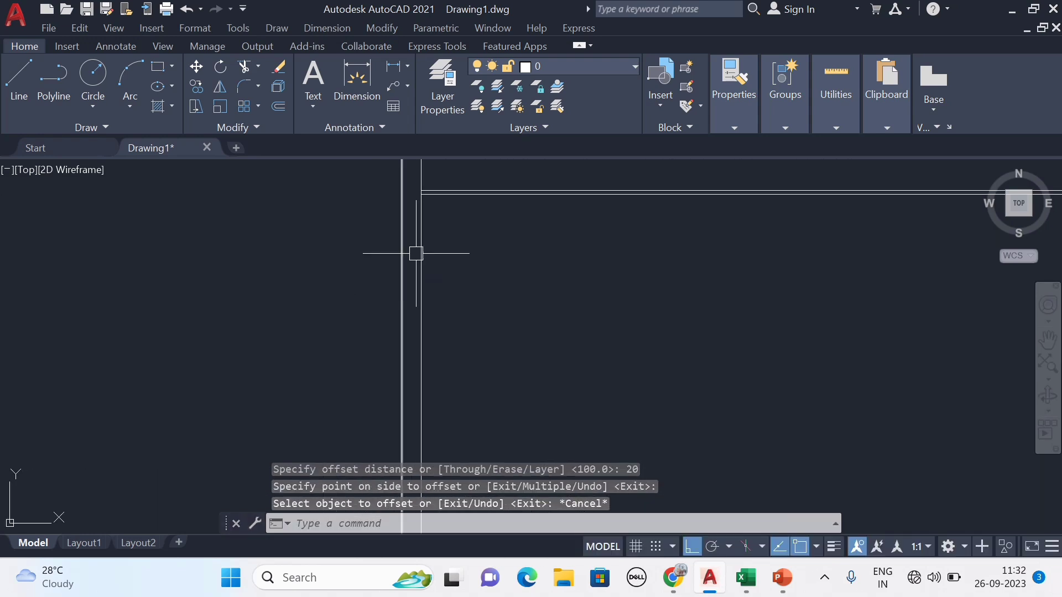
scroll(416, 253, down, 5)
key(Escape)
key(Escape)
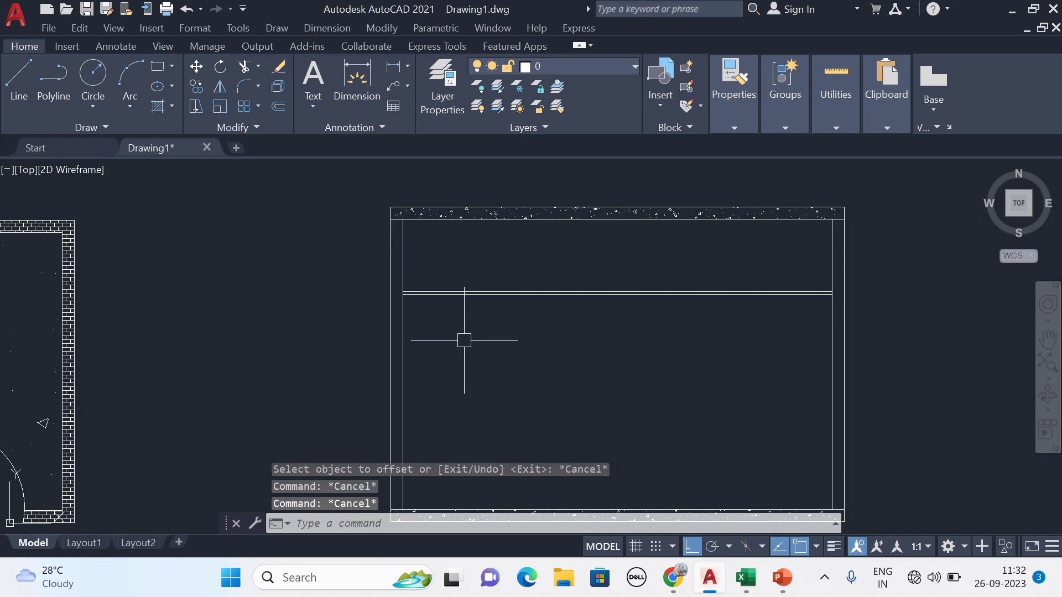
Step: Hatch both vertical wall strips of the section with the BRICK pattern
text(h)
key(Return)
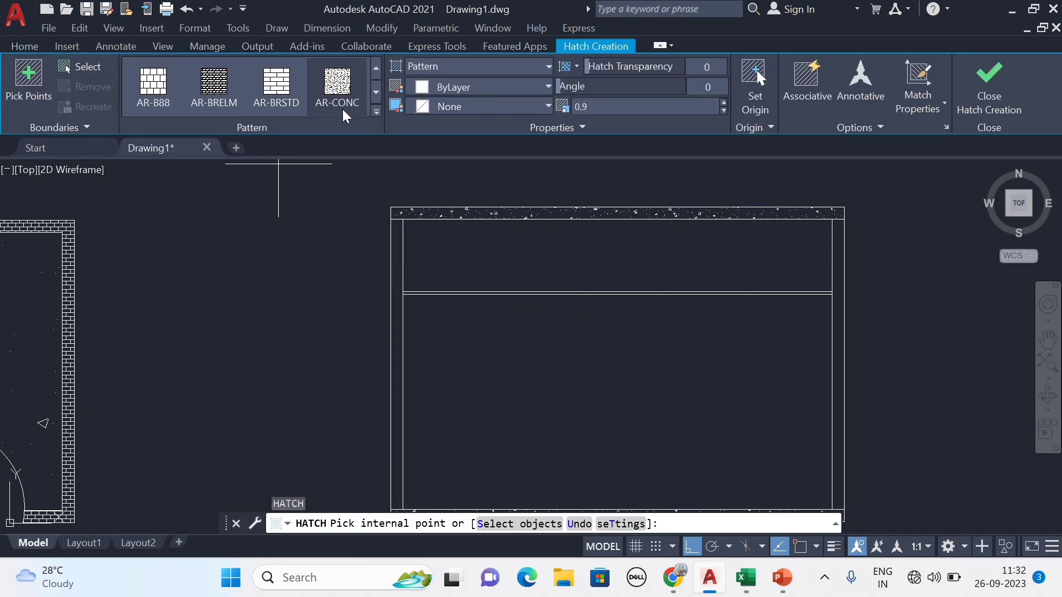
click(376, 111)
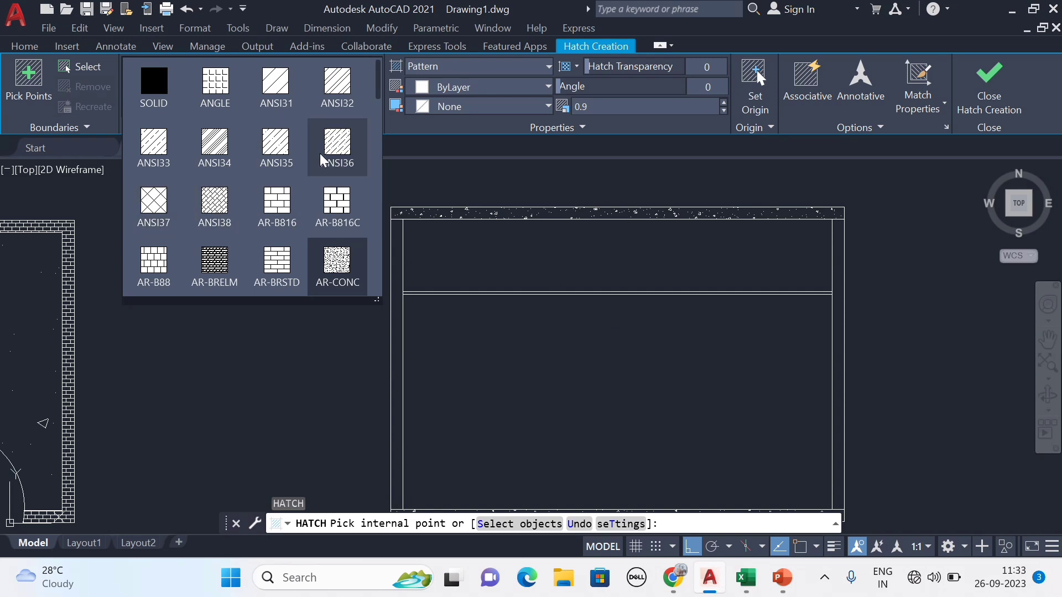
scroll(322, 159, down, 1)
click(334, 204)
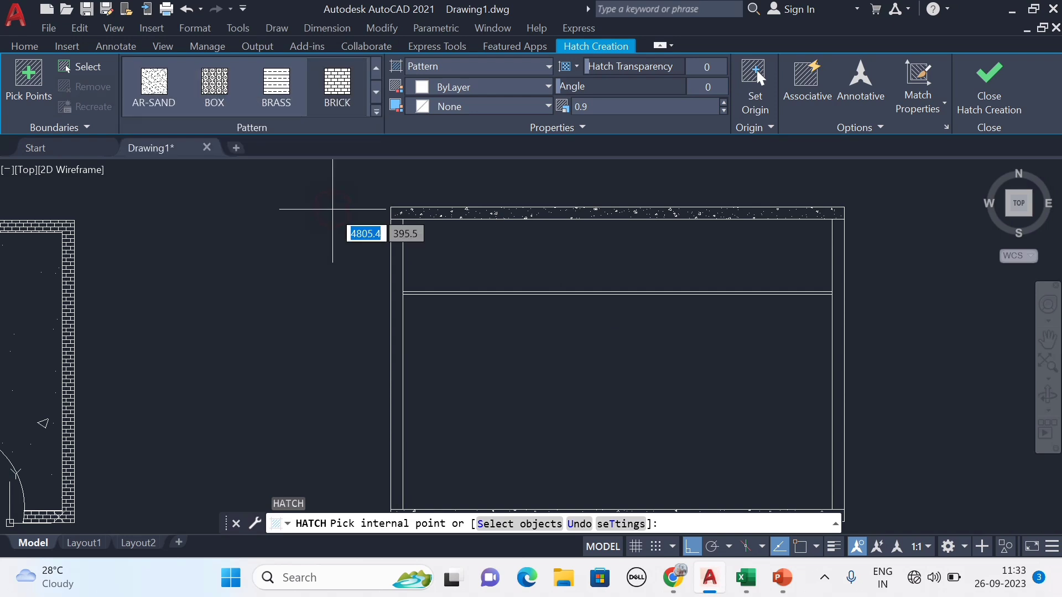
scroll(355, 253, up, 2)
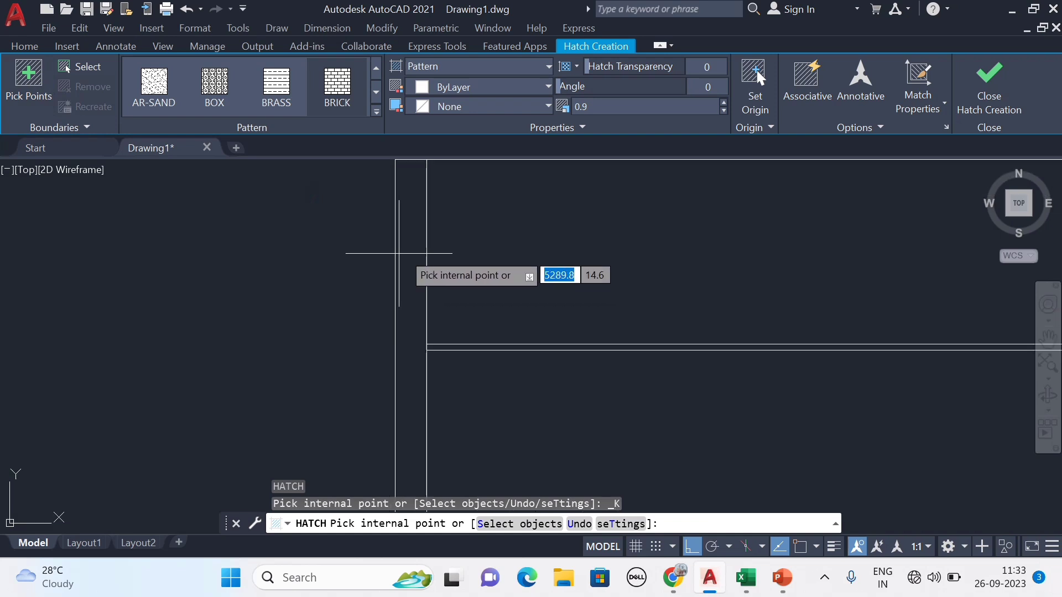
scroll(404, 254, down, 2)
scroll(688, 299, up, 2)
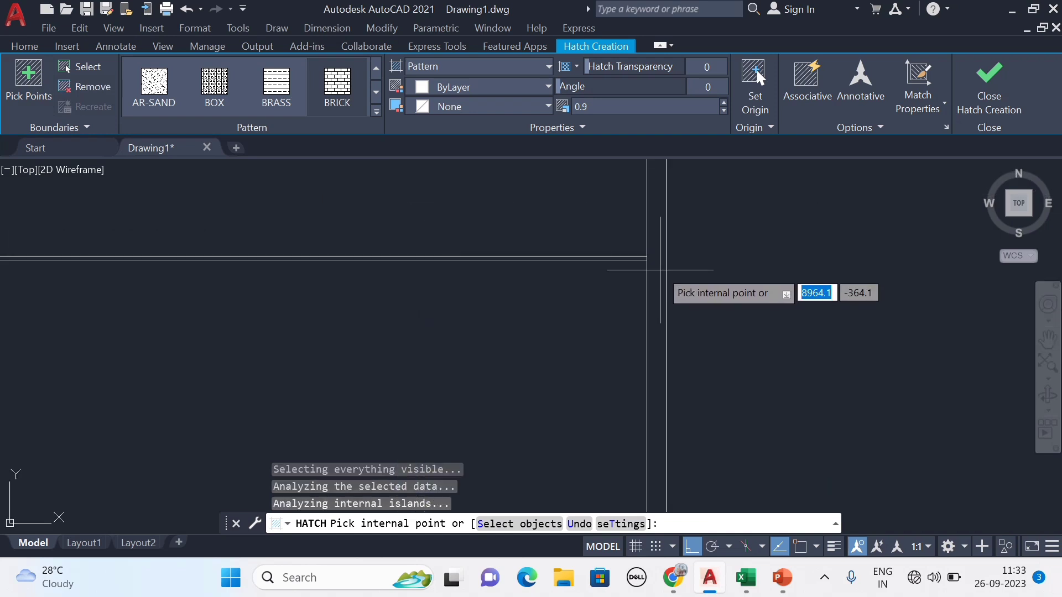
click(656, 262)
key(Return)
scroll(679, 274, down, 2)
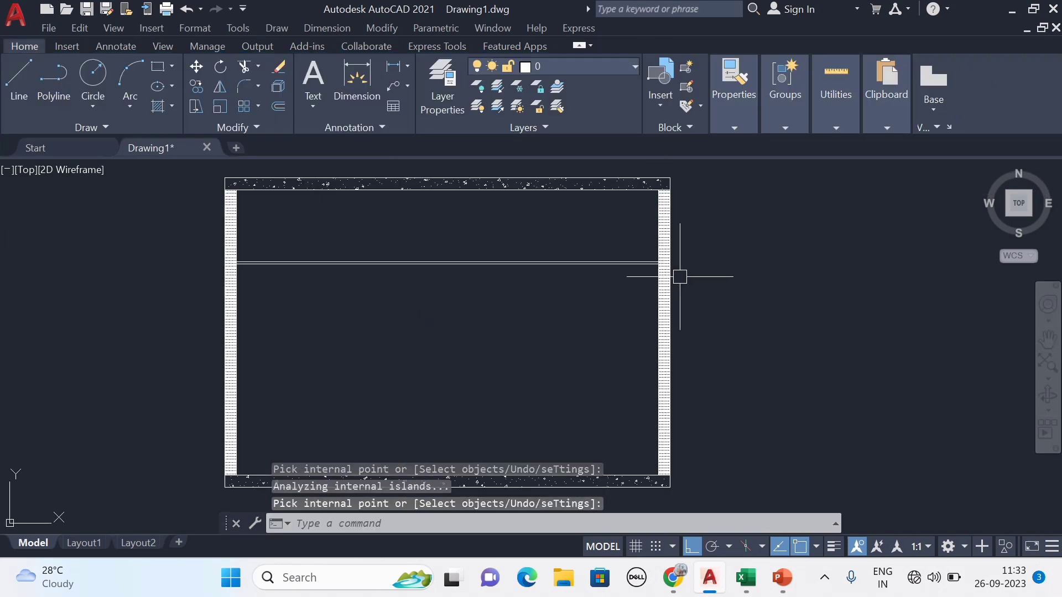
Step: Set the hatch scale of the section's brick walls to 5
scroll(391, 247, up, 3)
scroll(444, 246, up, 2)
click(445, 242)
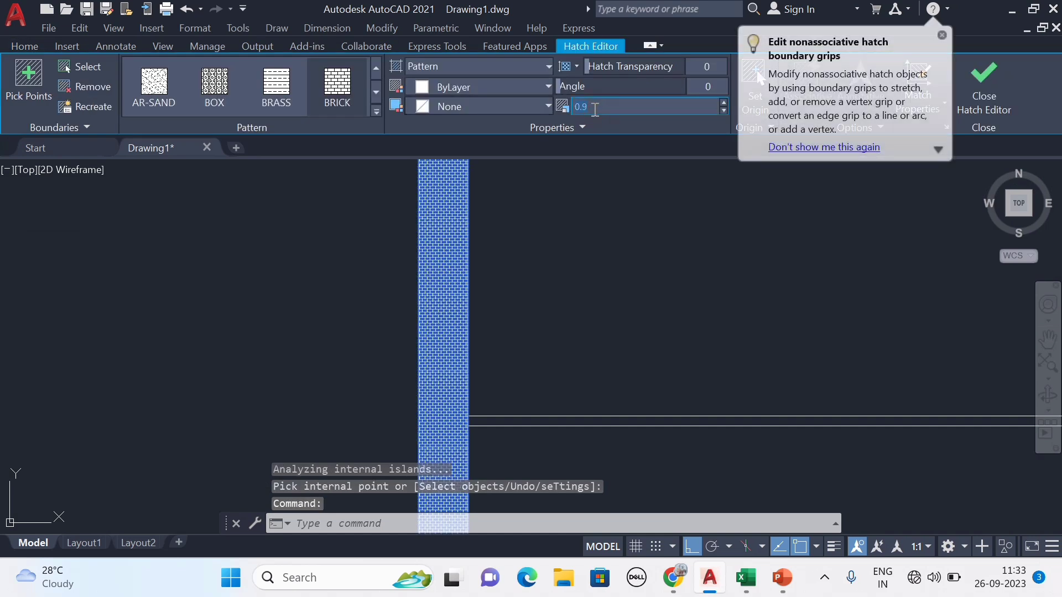
key(Return)
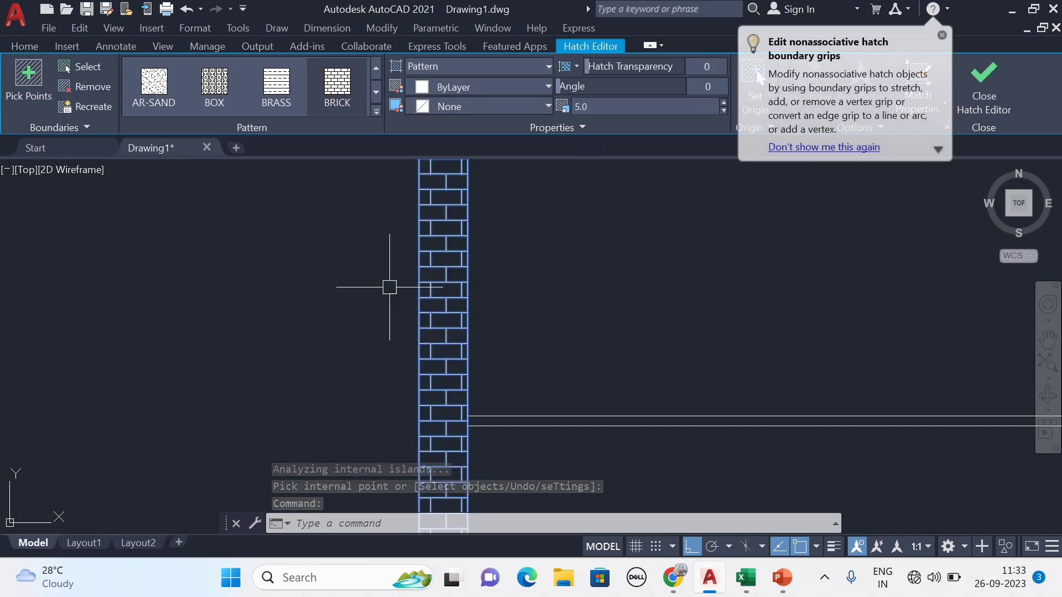
scroll(365, 285, down, 2)
key(Escape)
middle_drag(641, 367, 600, 308)
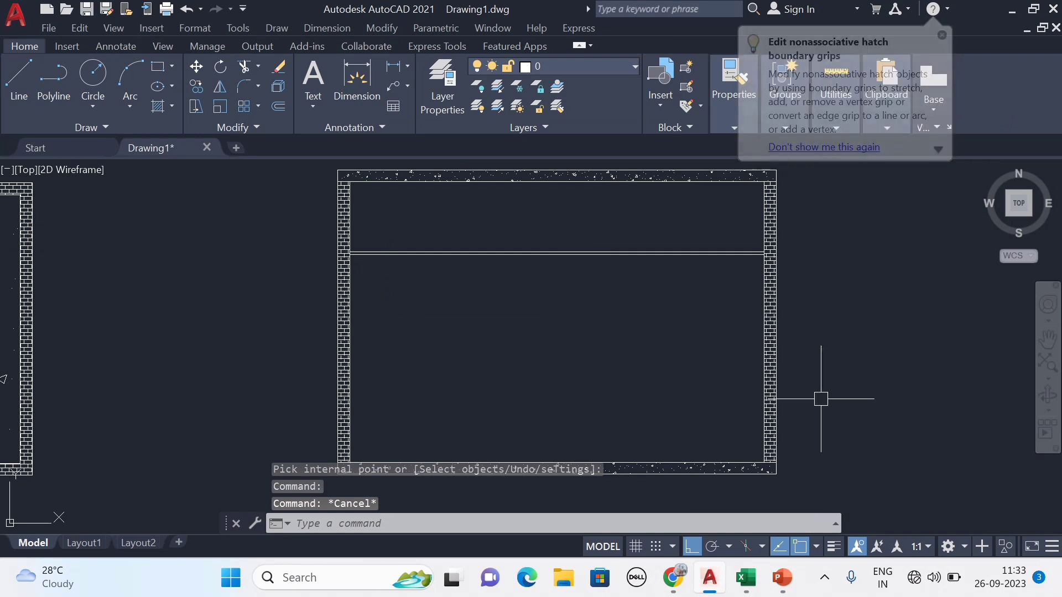
scroll(820, 398, down, 2)
middle_drag(836, 408, 814, 385)
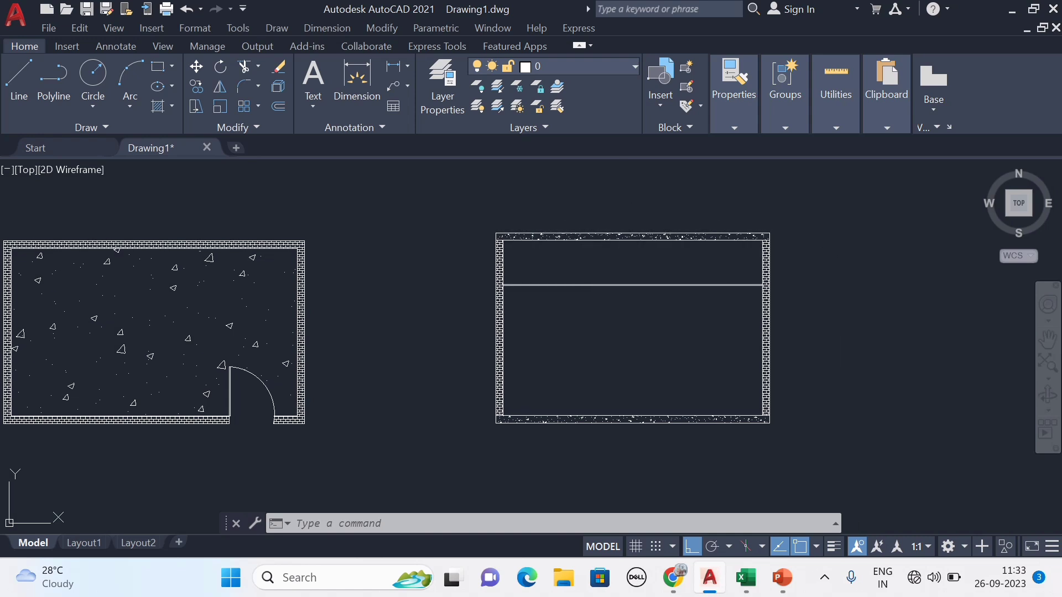
middle_drag(851, 307, 903, 319)
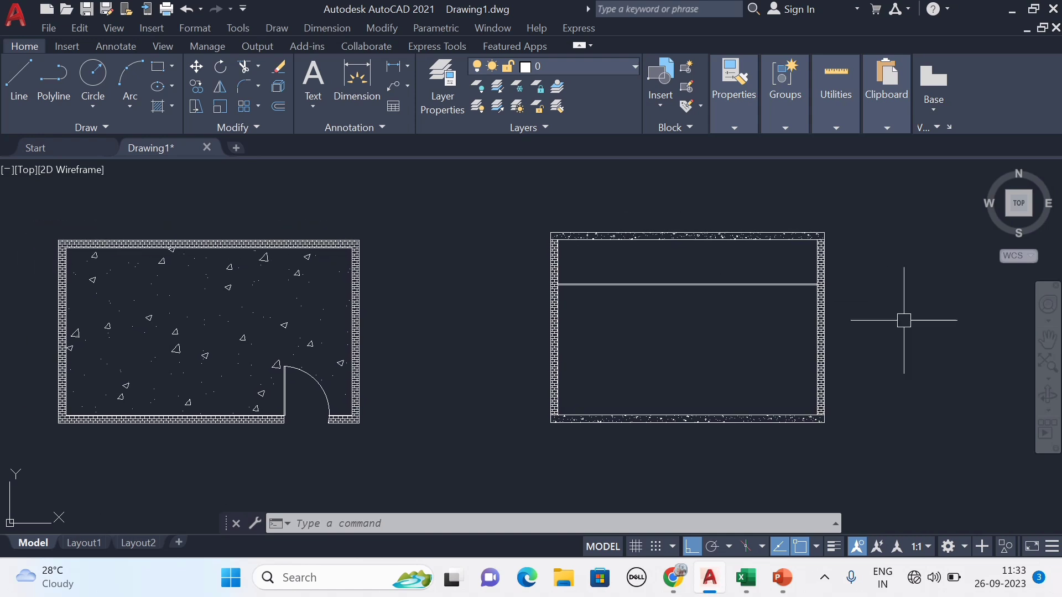